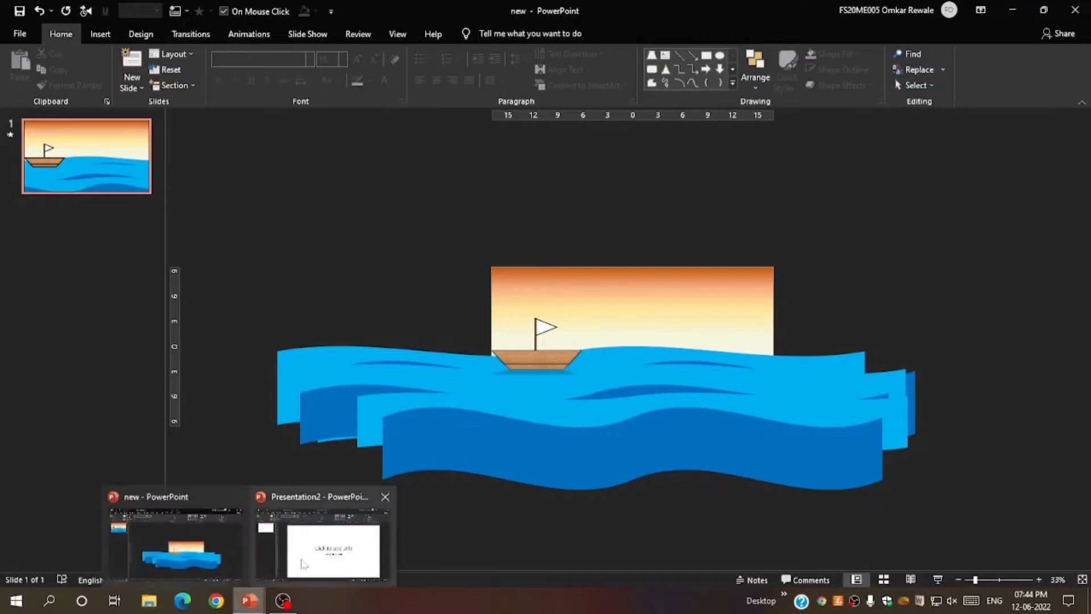
# Switch to Presentation2 and delete its title and subtitle placeholders, leaving a blank slide
pyautogui.click(328, 503)
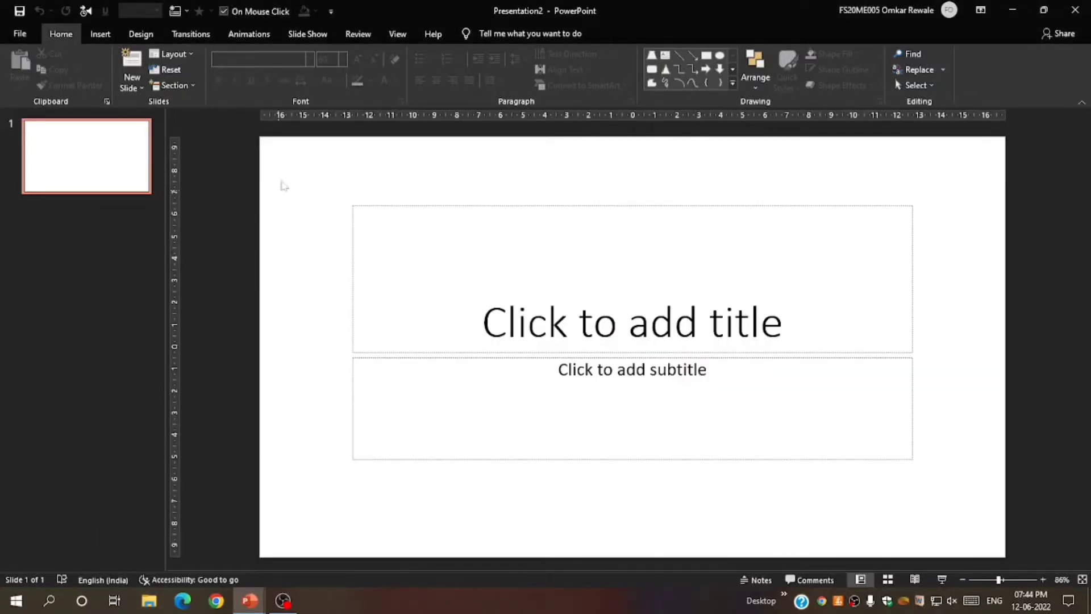
pyautogui.moveTo(272, 144); pyautogui.dragTo(1048, 534)
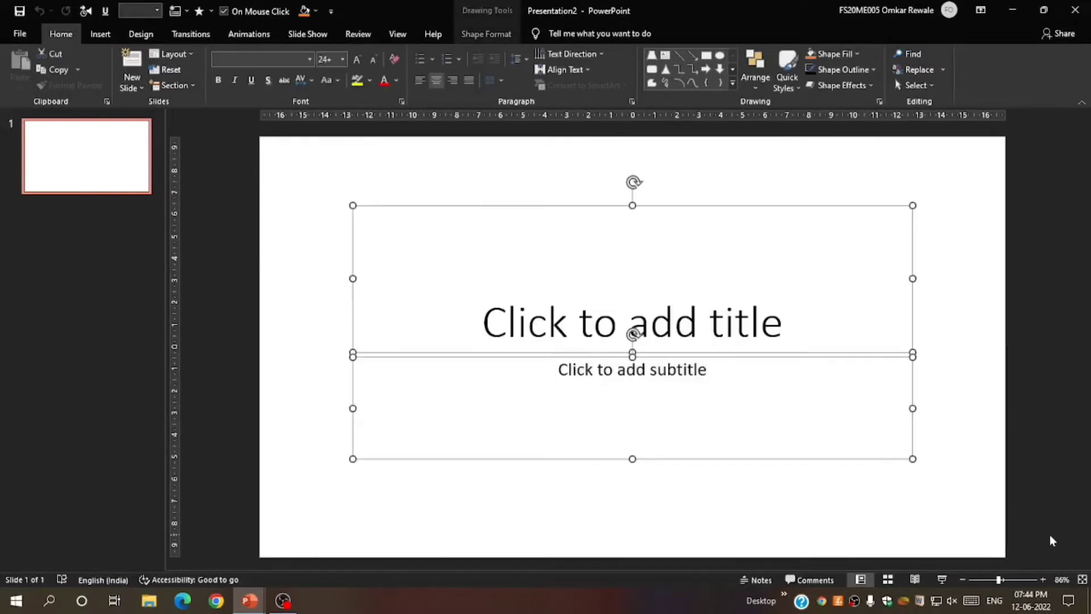
pyautogui.press('Delete')
pyautogui.keyDown('ctrl'); pyautogui.scroll(-1, 636, 224); pyautogui.keyUp('ctrl')
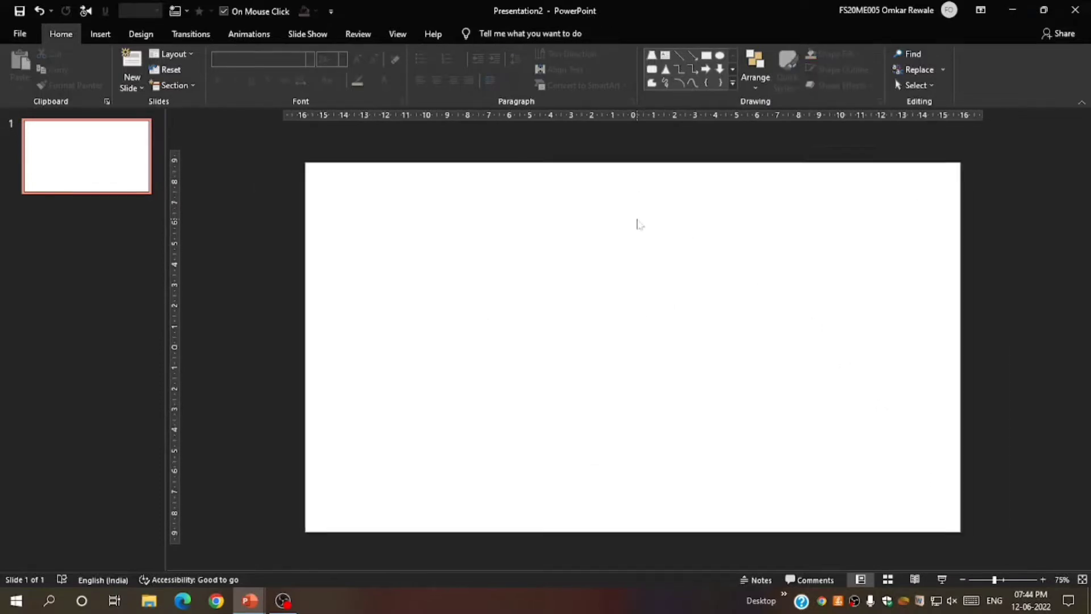
pyautogui.keyDown('ctrl'); pyautogui.scroll(1, 660, 183); pyautogui.keyUp('ctrl')
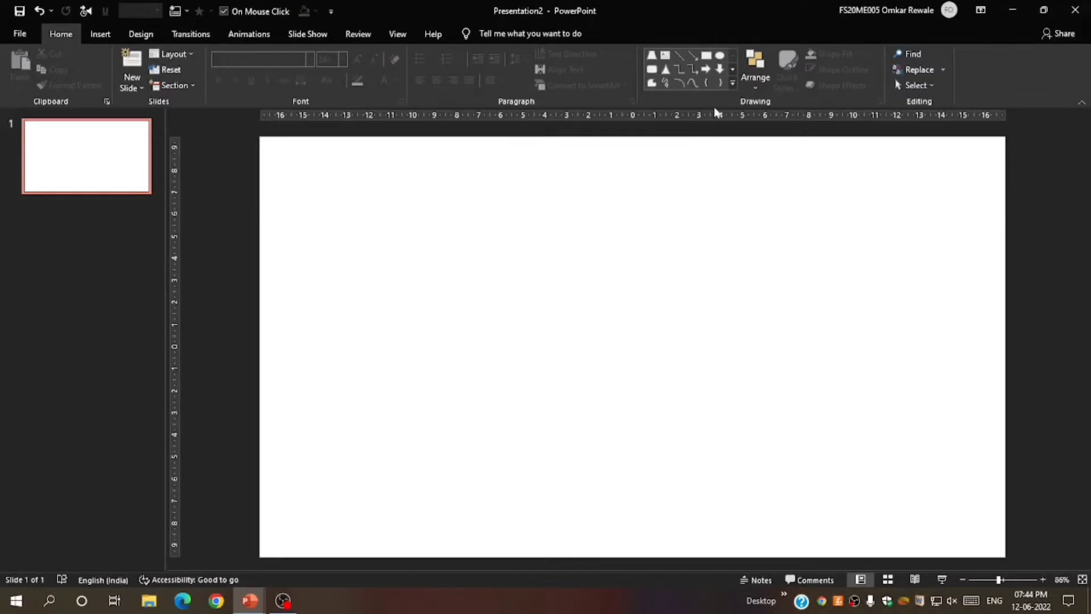
pyautogui.click(735, 77)
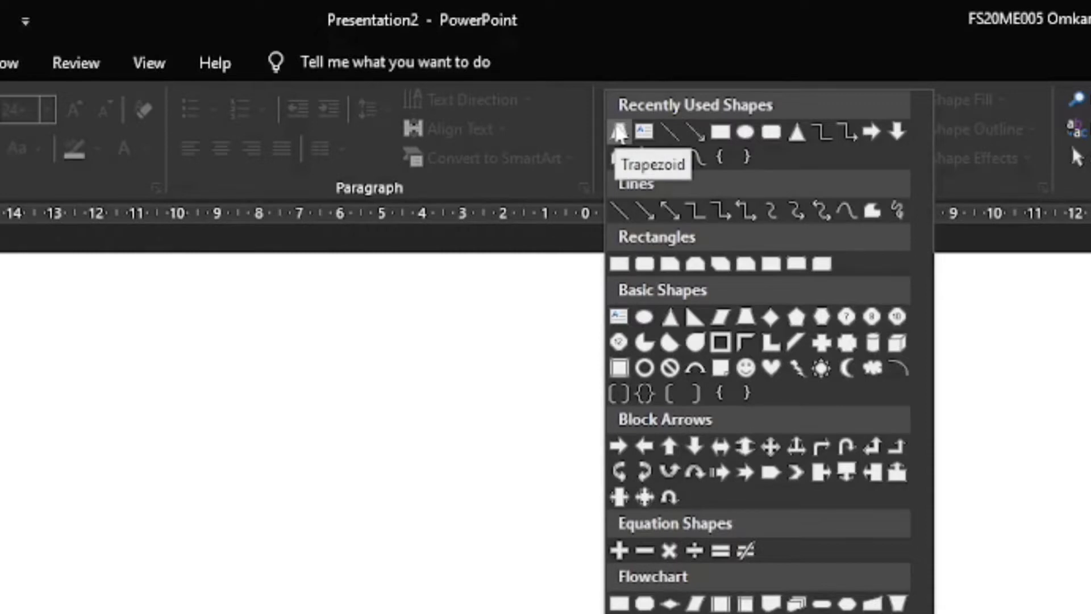
# Draw a trapezoid and size it to 7 cm height and 10 cm width
pyautogui.click(619, 132)
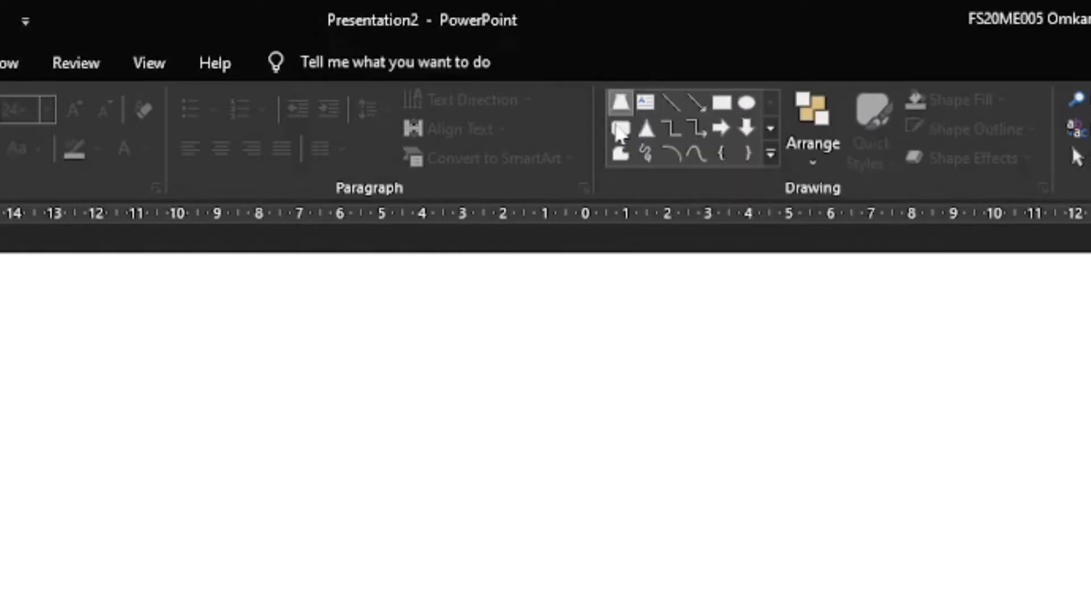
pyautogui.moveTo(186, 438)
pyautogui.mouseDown()
pyautogui.moveTo(364, 513)
pyautogui.moveTo(673, 431)
pyautogui.mouseUp()
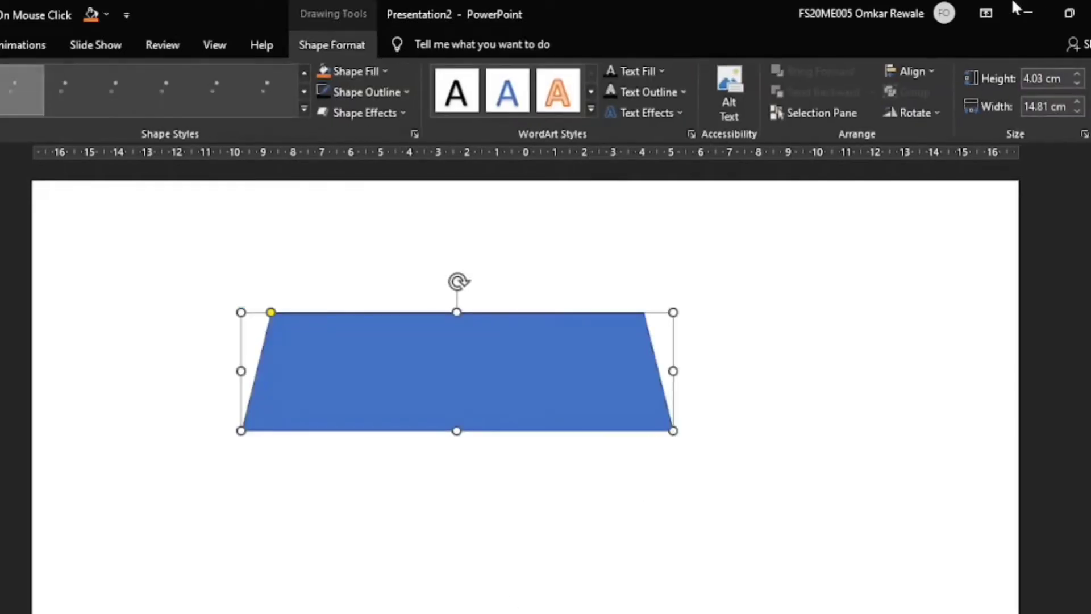
pyautogui.click(1069, 78)
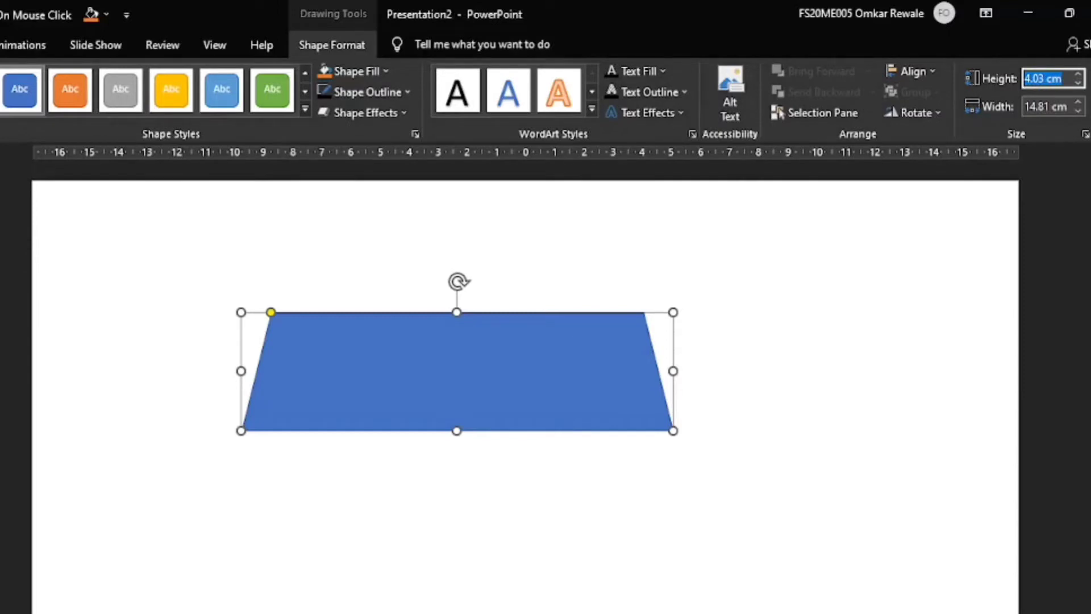
pyautogui.write('7')
pyautogui.press('Return')
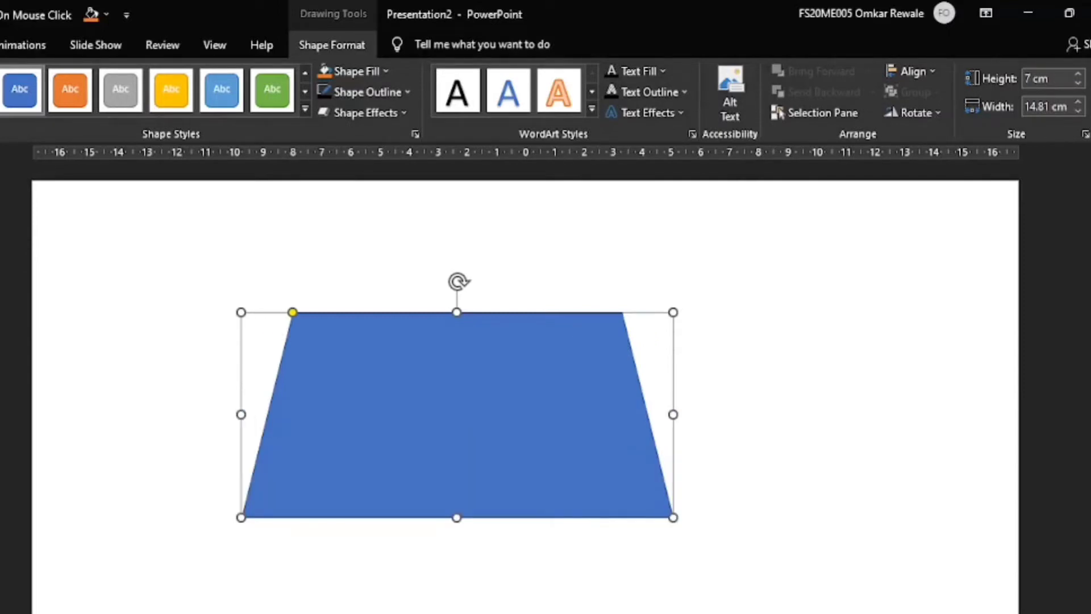
pyautogui.click(1046, 105)
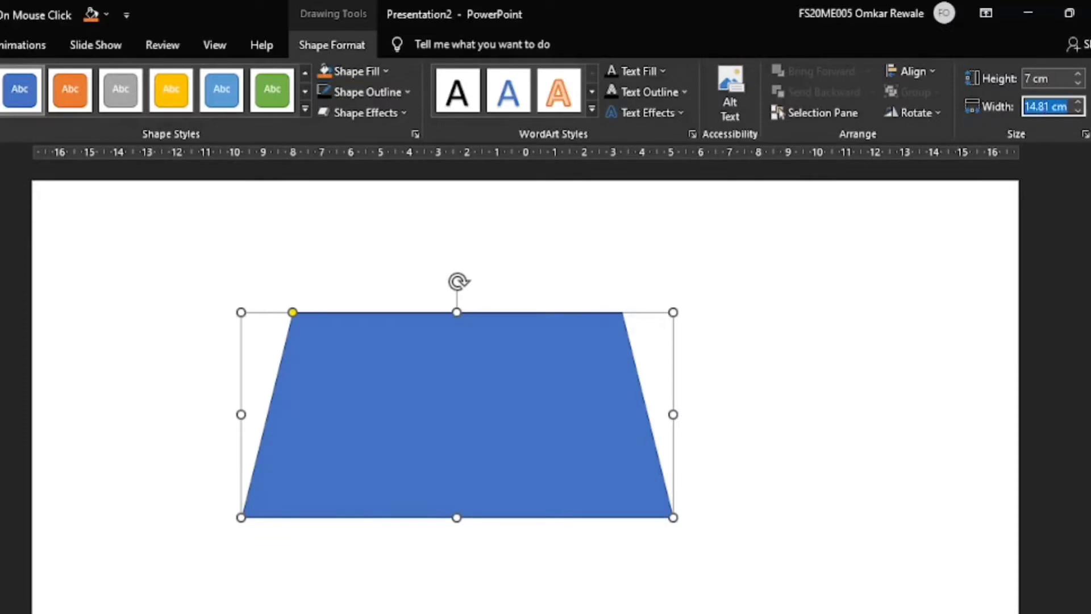
pyautogui.write('10')
pyautogui.press('Return')
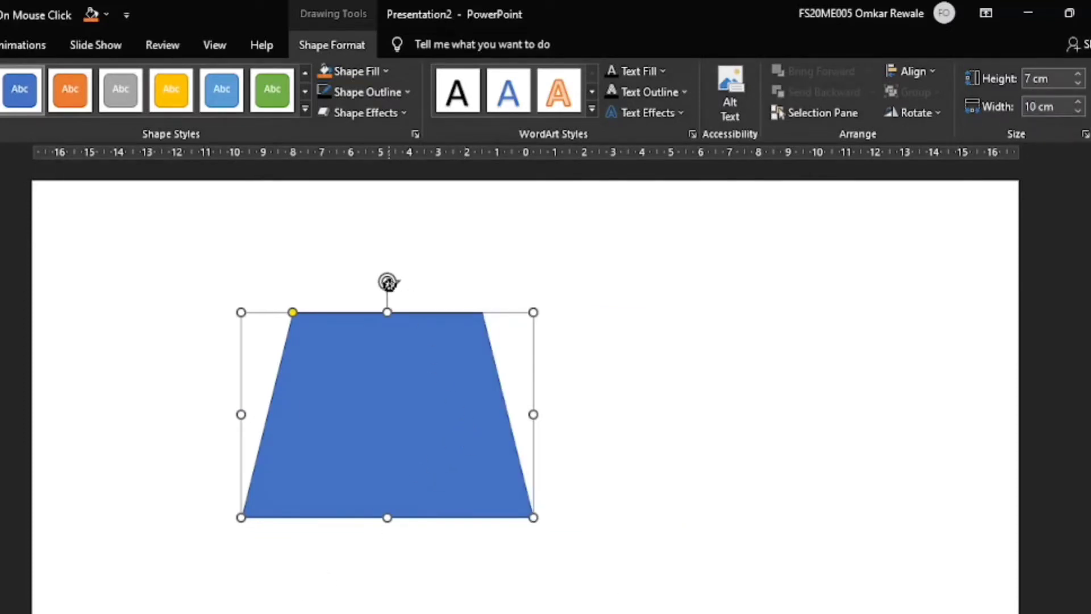
# Flip the trapezoid upside down, shorten it to about 2.97 cm, and narrow its bottom edge
pyautogui.moveTo(388, 283)
pyautogui.mouseDown()
pyautogui.moveTo(401, 588)
pyautogui.moveTo(383, 594)
pyautogui.mouseUp()
pyautogui.moveTo(387, 312); pyautogui.dragTo(386, 432)
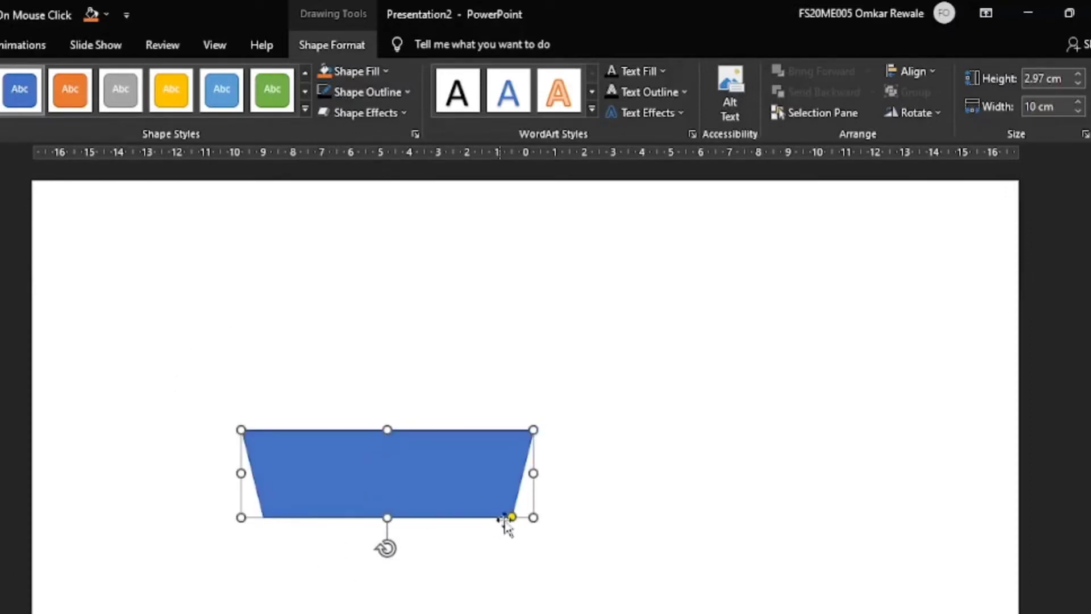
pyautogui.moveTo(511, 517); pyautogui.dragTo(485, 532)
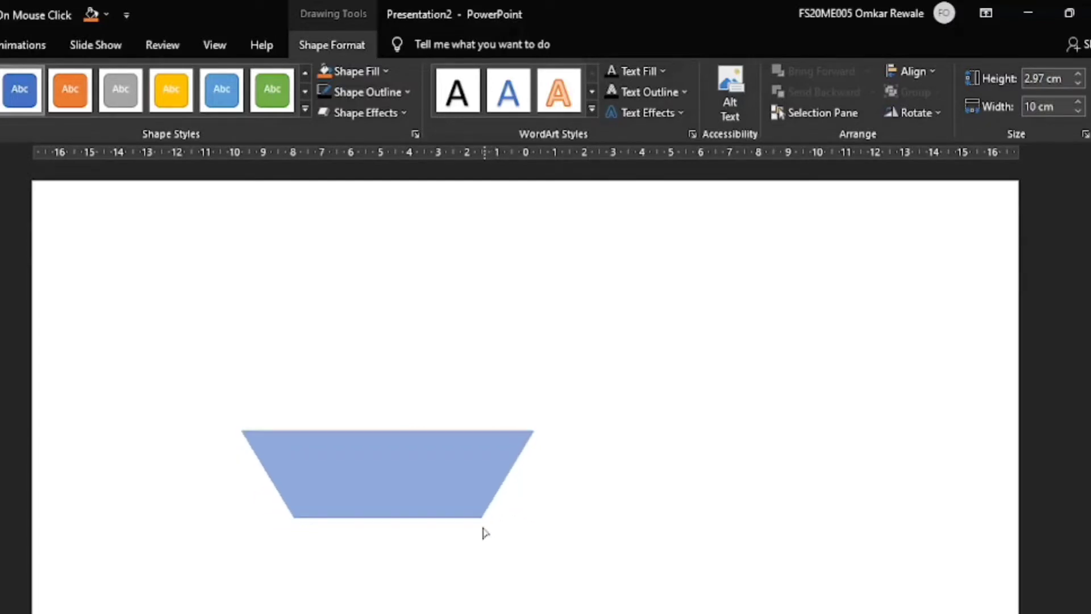
pyautogui.moveTo(482, 535); pyautogui.dragTo(474, 536)
pyautogui.click(745, 462)
# Duplicate the hull trapezoid over the original, shorten the copy to 1.81 cm, and select both
pyautogui.click(434, 490)
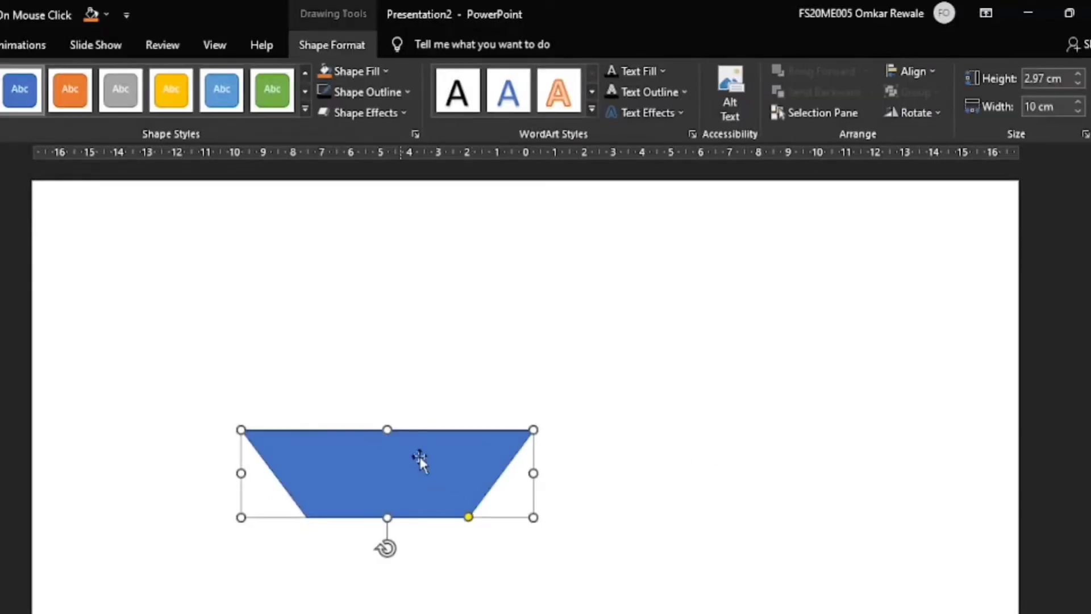
pyautogui.hotkey('ctrl', 'd')
pyautogui.moveTo(413, 506); pyautogui.dragTo(397, 499)
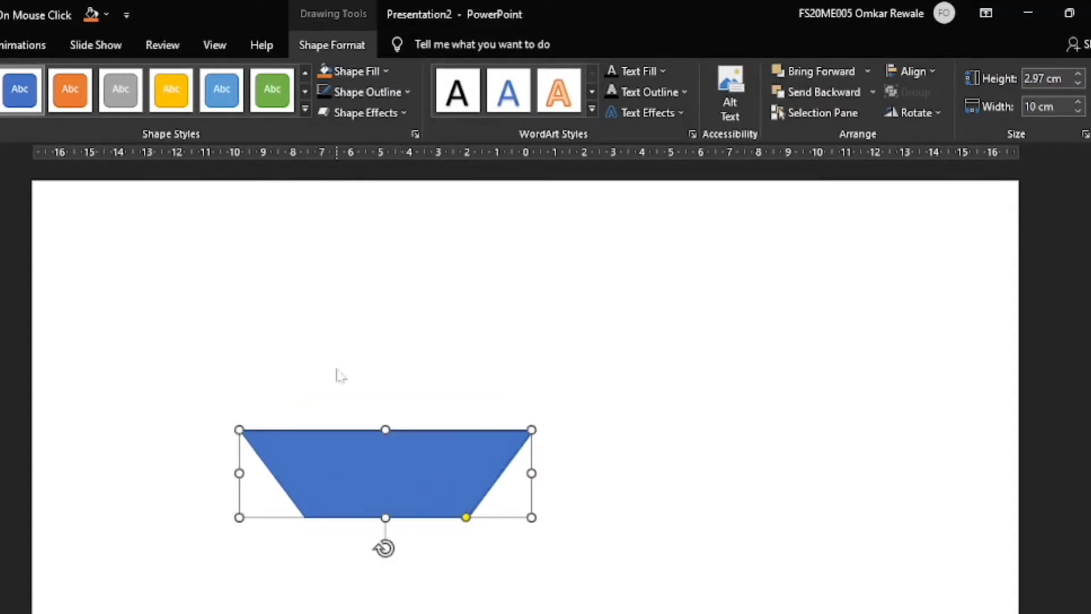
pyautogui.scroll(1, 271, 540)
pyautogui.scroll(1, 272, 540)
pyautogui.scroll(2, 271, 541)
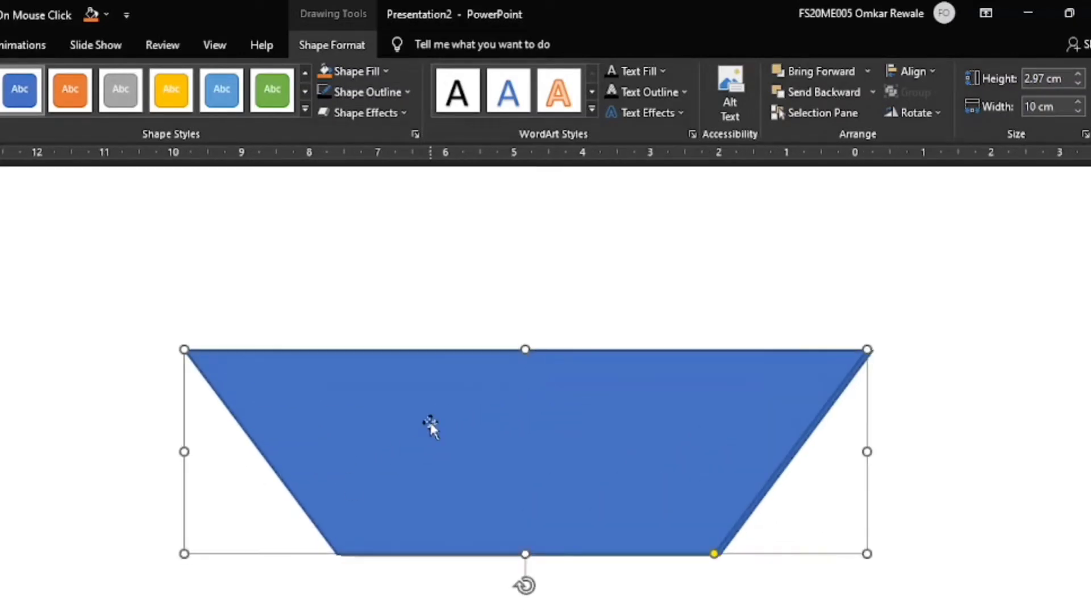
pyautogui.hotkey('ctrl', 'Right')
pyautogui.hotkey('ctrl', 'Right')
pyautogui.hotkey('ctrl', 'Right')
pyautogui.hotkey('ctrl', 'Right')
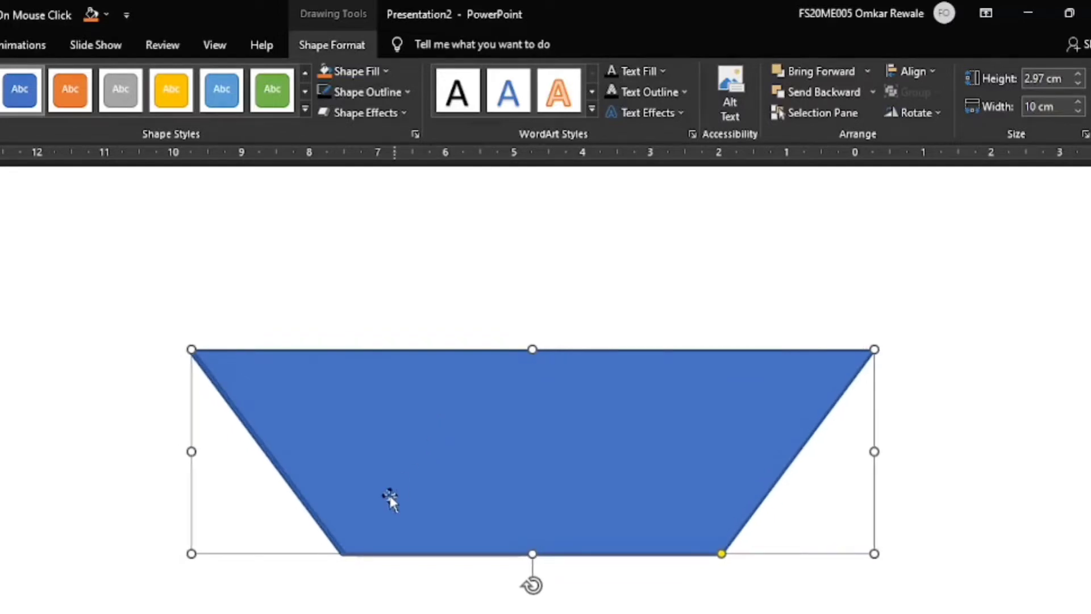
pyautogui.moveTo(531, 553); pyautogui.dragTo(530, 473)
pyautogui.keyDown('ctrl'); pyautogui.scroll(-2, 531, 474); pyautogui.keyUp('ctrl')
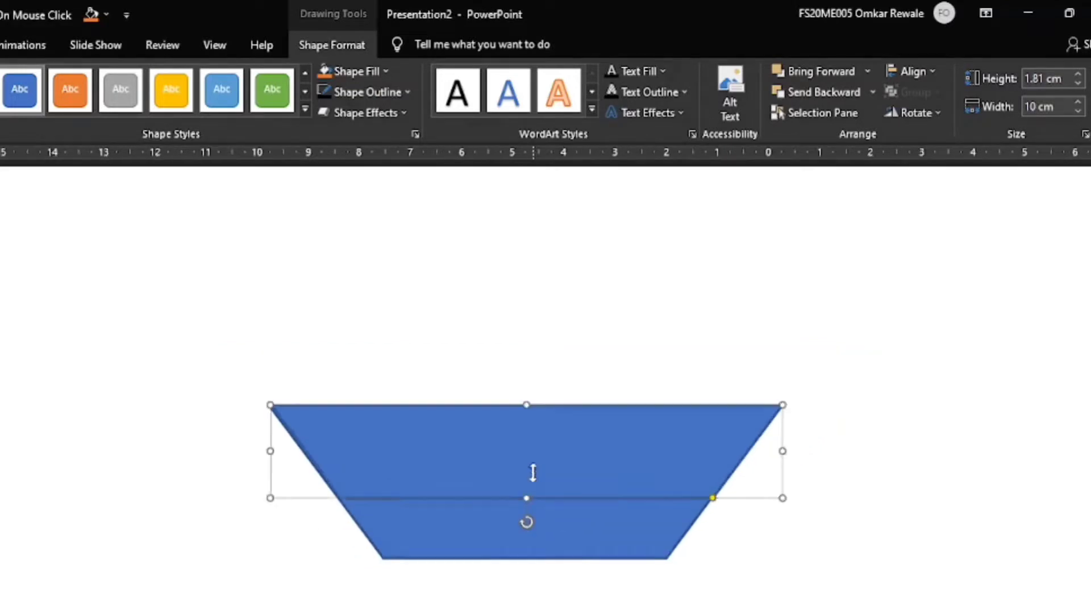
pyautogui.moveTo(160, 314); pyautogui.dragTo(755, 602)
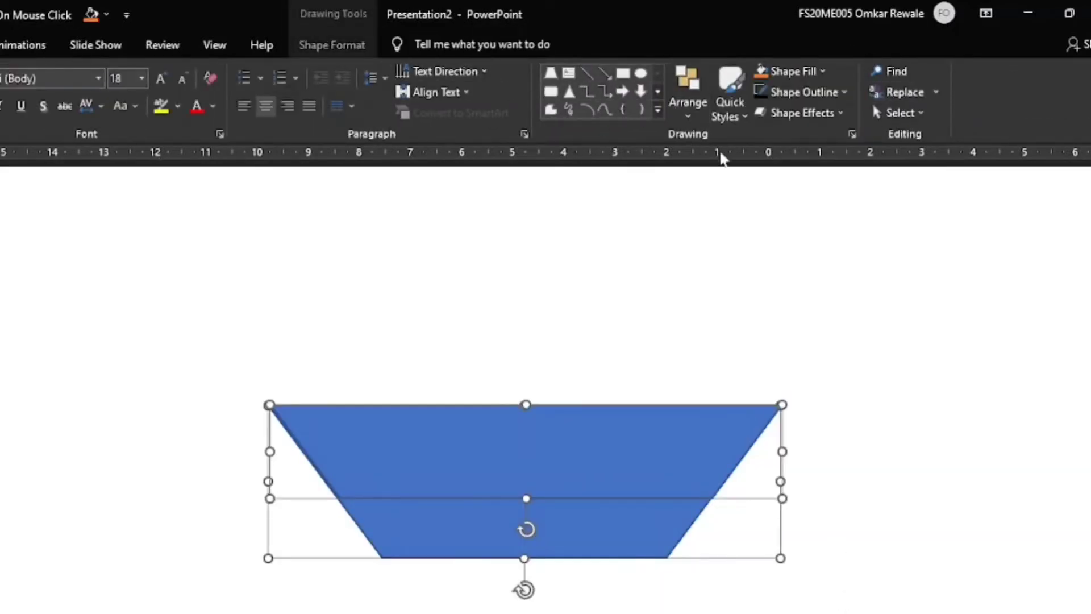
# Align Center the two hull trapezoids and trim the upper band slightly shorter
pyautogui.click(687, 93)
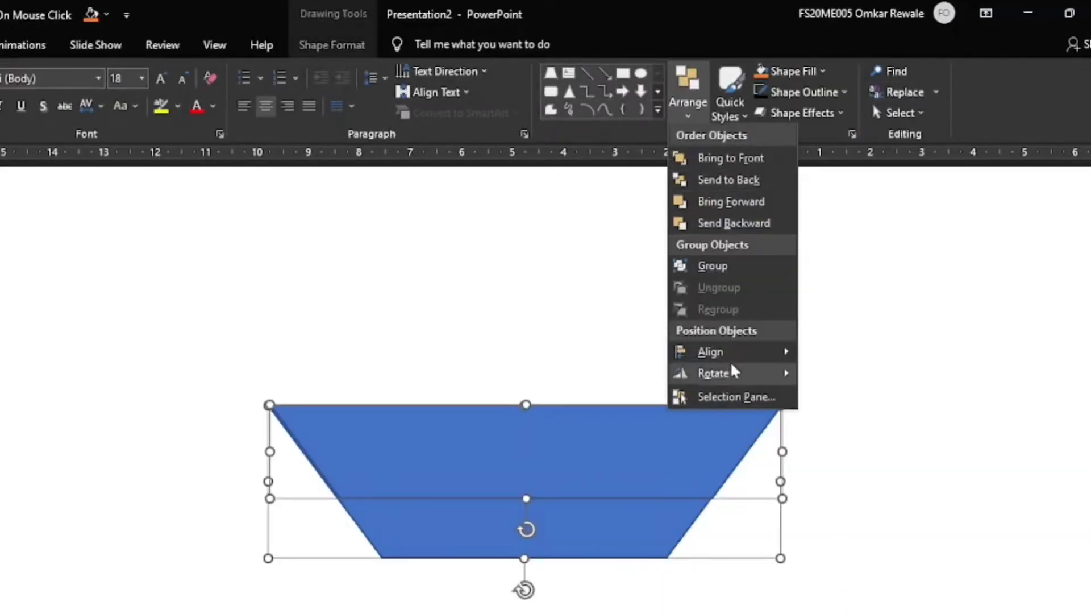
pyautogui.moveTo(710, 351)
pyautogui.click(861, 377)
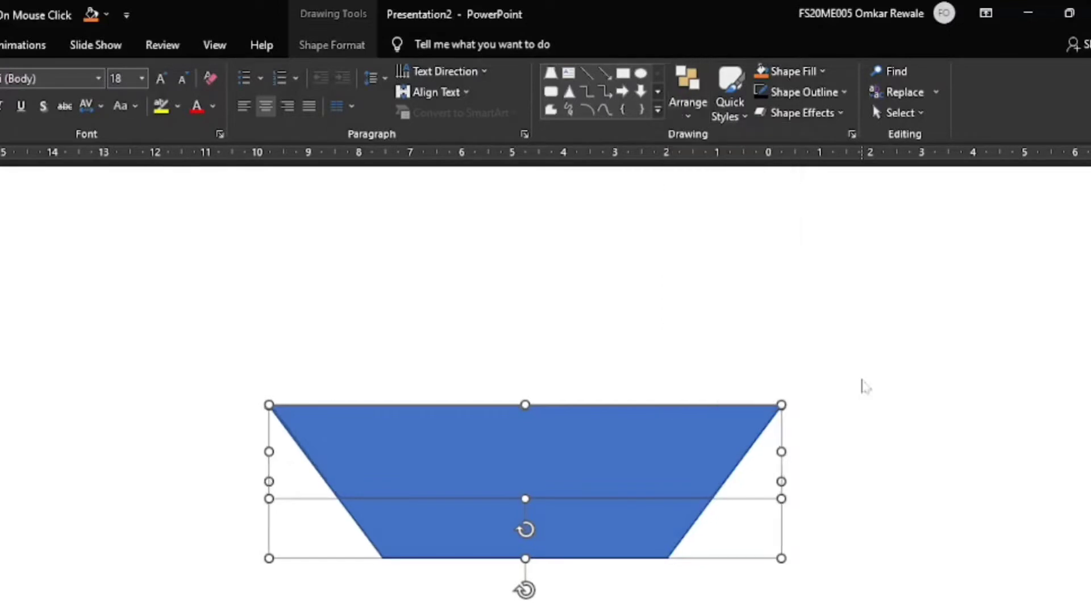
pyautogui.click(692, 92)
pyautogui.moveTo(713, 373)
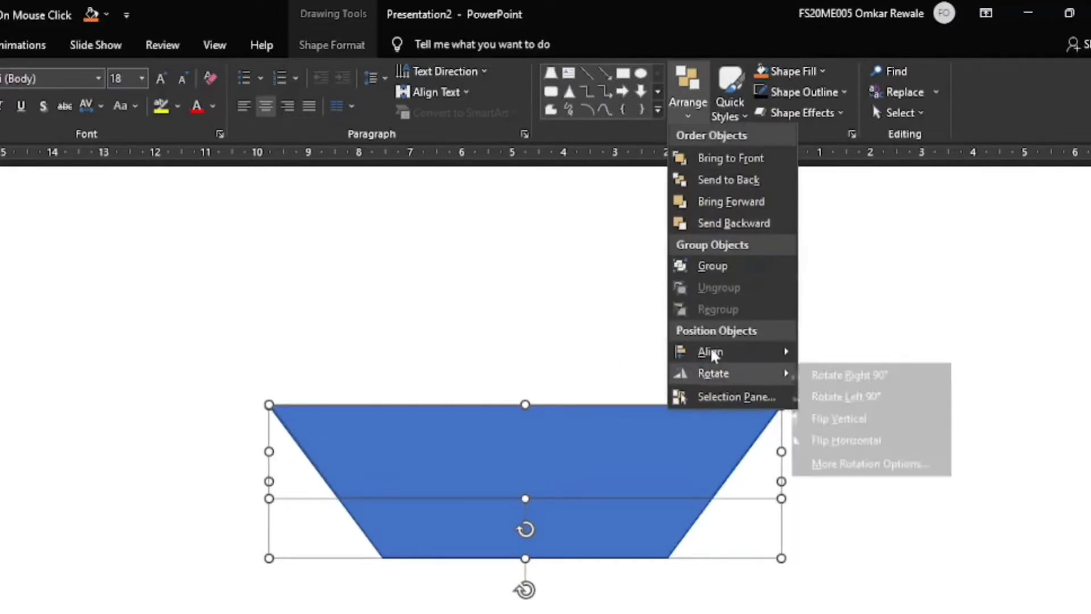
pyautogui.click(869, 420)
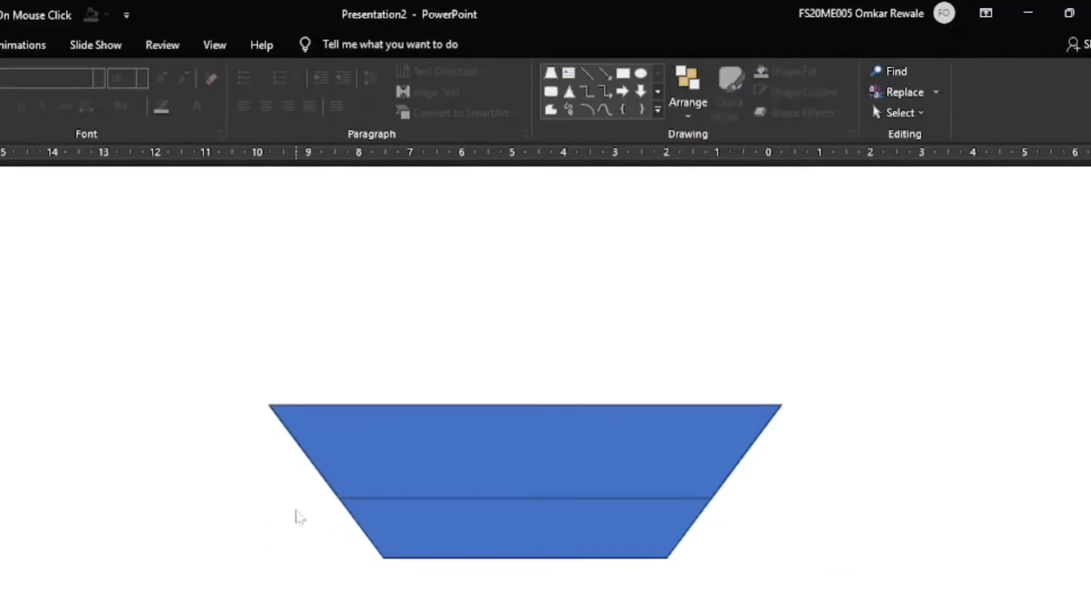
pyautogui.click(548, 458)
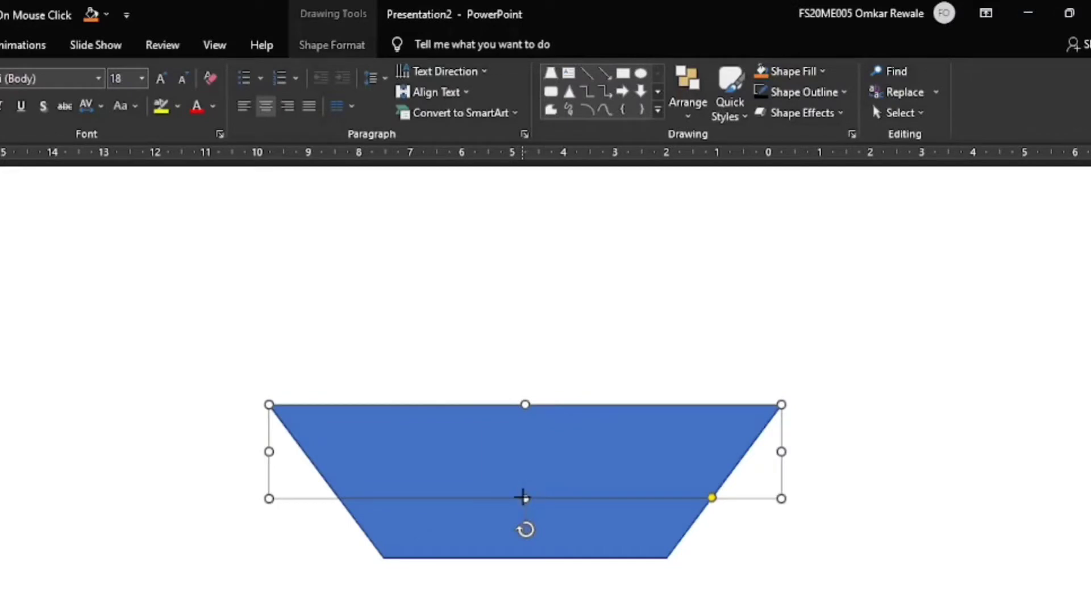
pyautogui.moveTo(522, 497); pyautogui.dragTo(503, 486)
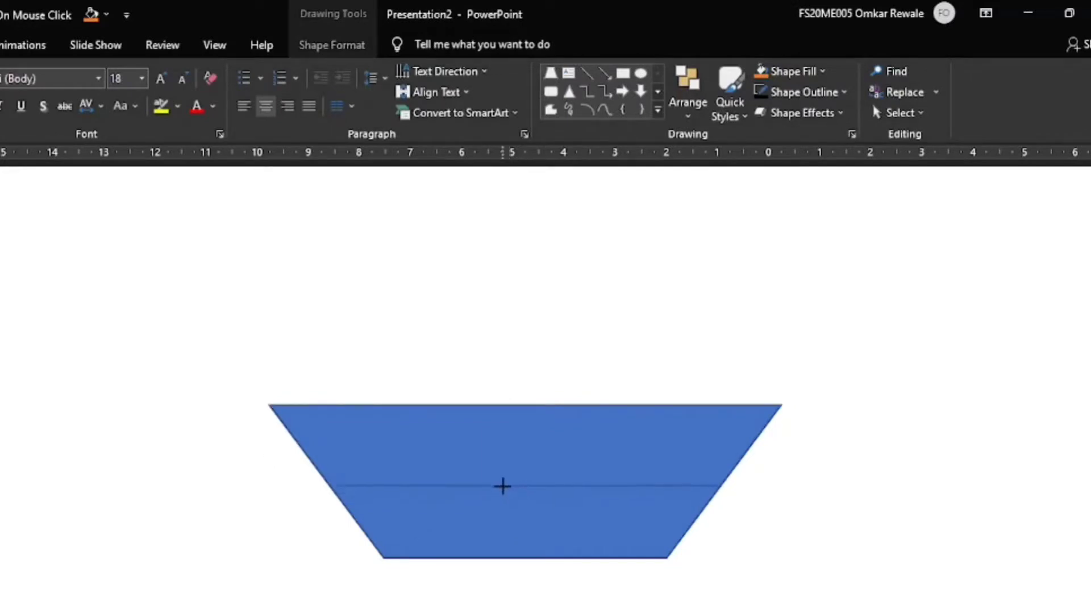
# Deselect the trapezoid and widen the slide thumbnail pane
pyautogui.click(262, 545)
pyautogui.keyDown('ctrl'); pyautogui.scroll(-3, 275, 542); pyautogui.keyUp('ctrl')
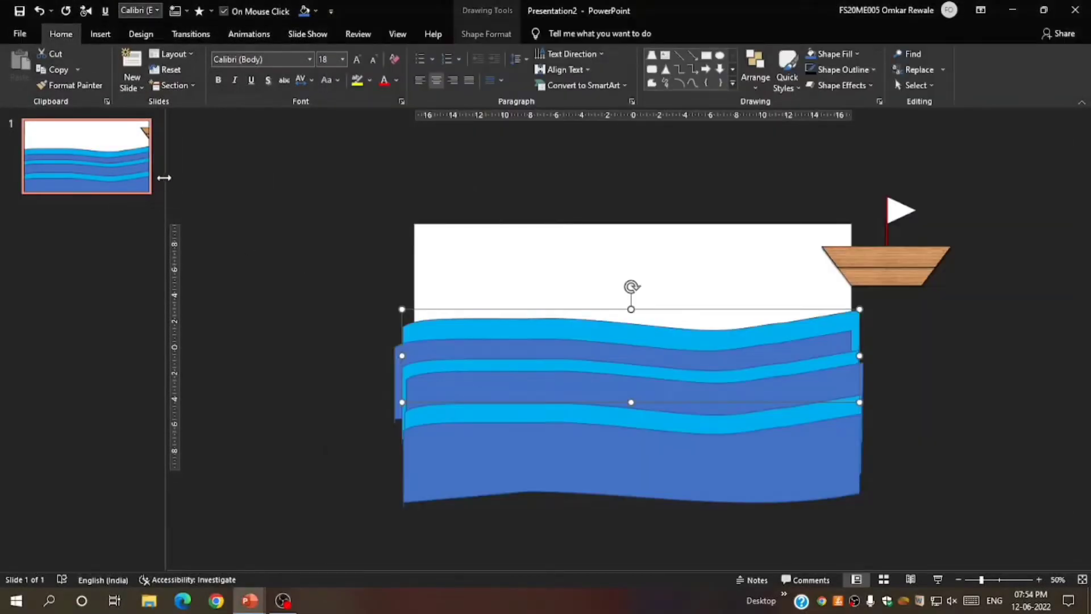
pyautogui.moveTo(165, 178); pyautogui.dragTo(354, 197)
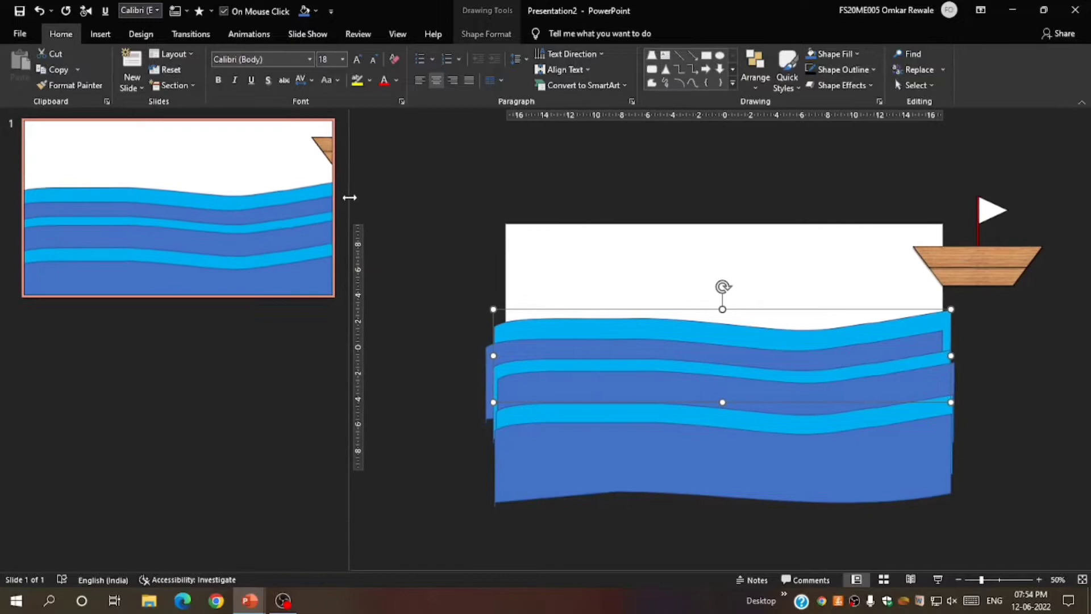
# Stretch the bottom wave left, and shift the wave behind it left and widen it rightward
pyautogui.click(610, 442)
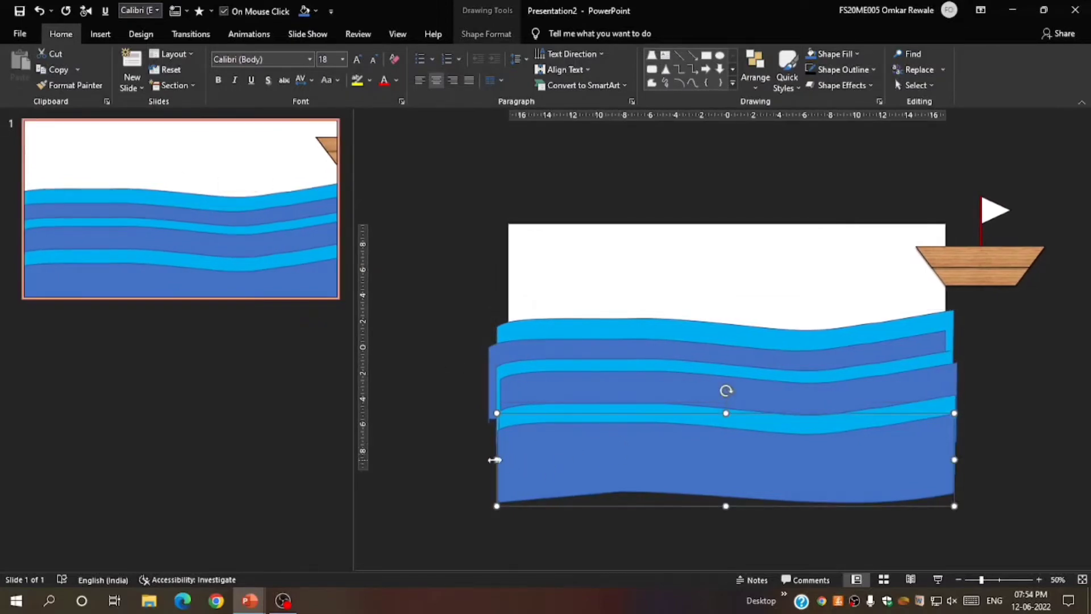
pyautogui.moveTo(495, 459); pyautogui.dragTo(456, 464)
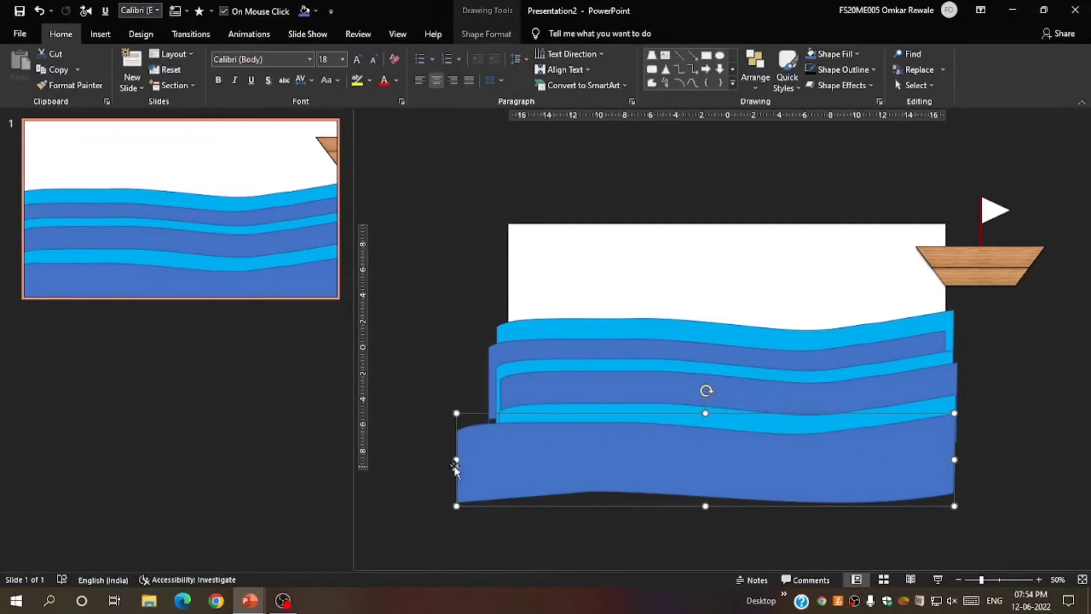
pyautogui.click(544, 405)
pyautogui.moveTo(496, 441); pyautogui.dragTo(545, 443)
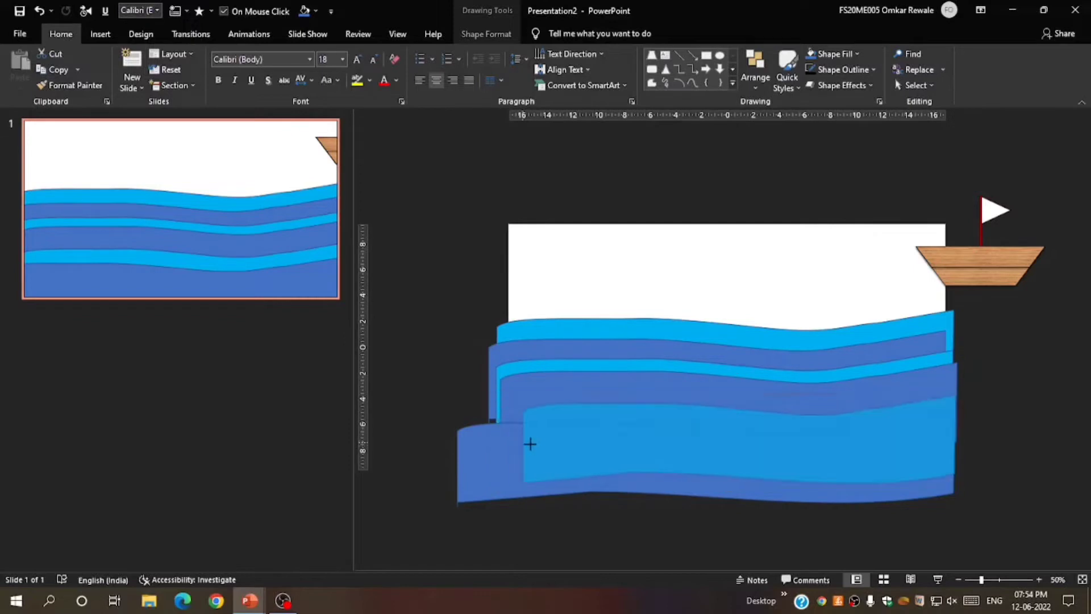
pyautogui.moveTo(642, 415); pyautogui.dragTo(577, 405)
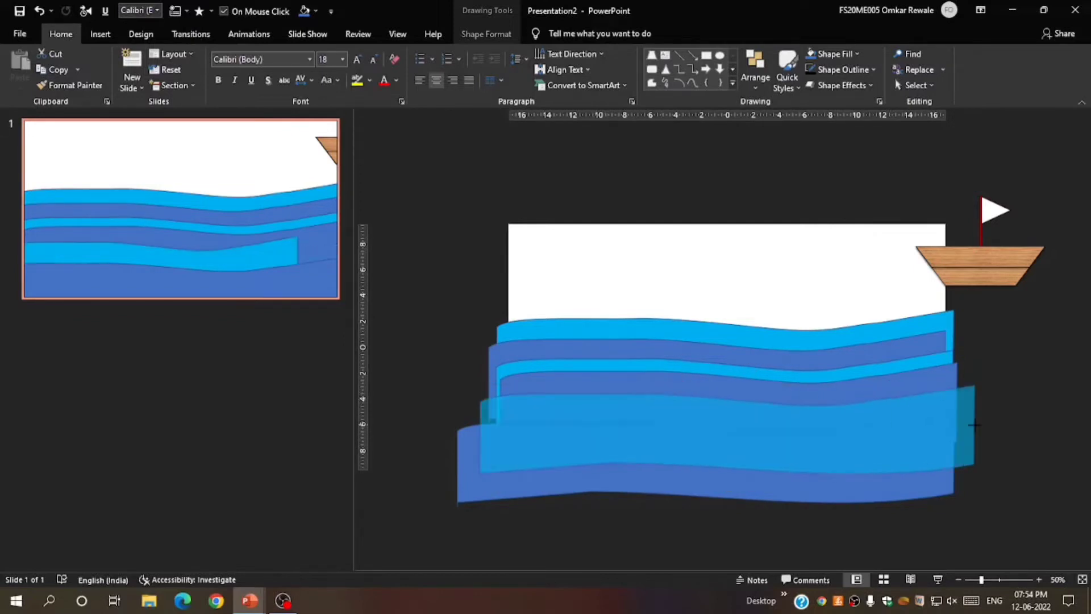
pyautogui.moveTo(889, 430); pyautogui.dragTo(974, 431)
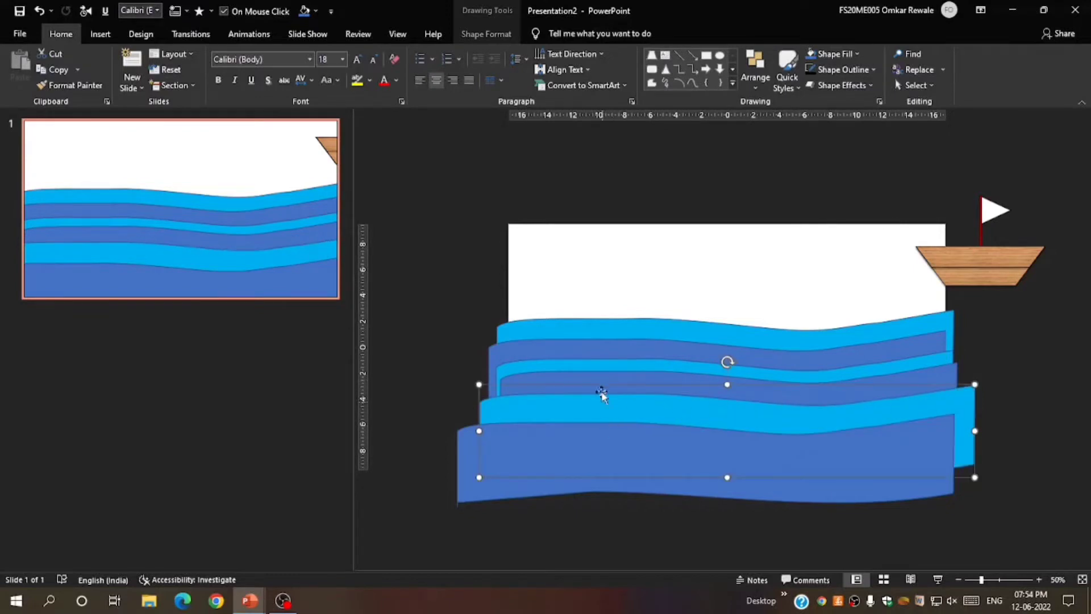
# Shift a higher wave left with a longer right end, and extend the top dark wave past the left edge
pyautogui.click(649, 379)
pyautogui.moveTo(497, 409); pyautogui.dragTo(535, 408)
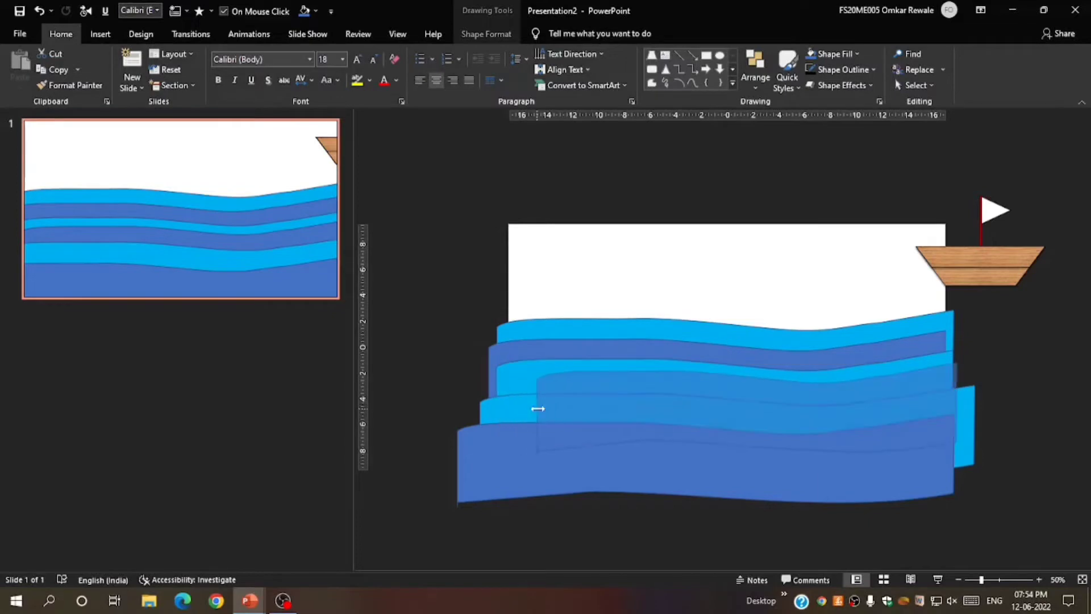
pyautogui.moveTo(688, 370); pyautogui.dragTo(659, 380)
pyautogui.moveTo(912, 413); pyautogui.dragTo(945, 414)
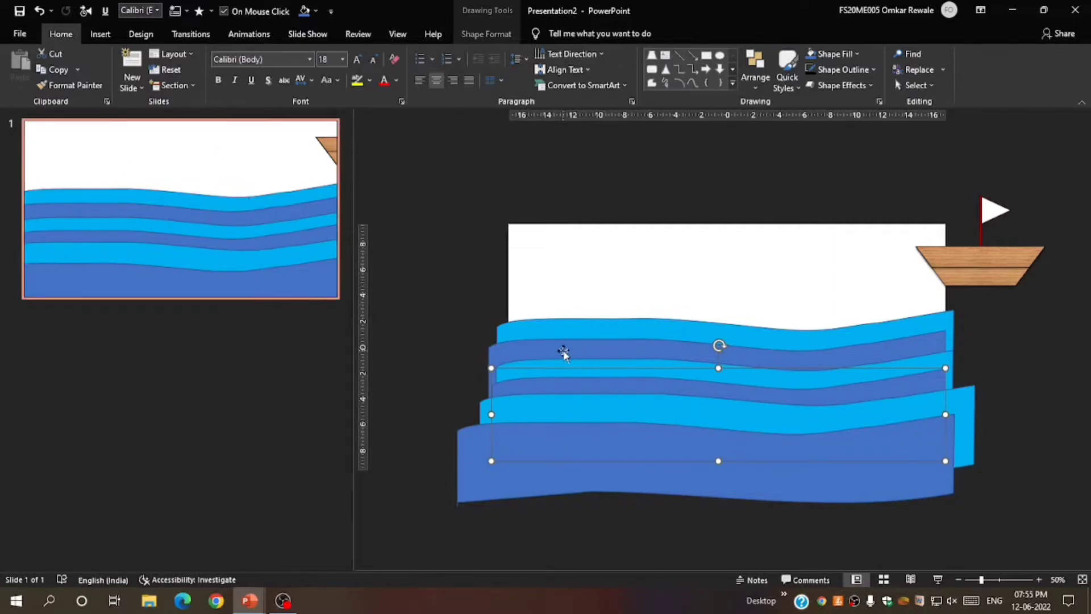
pyautogui.click(613, 341)
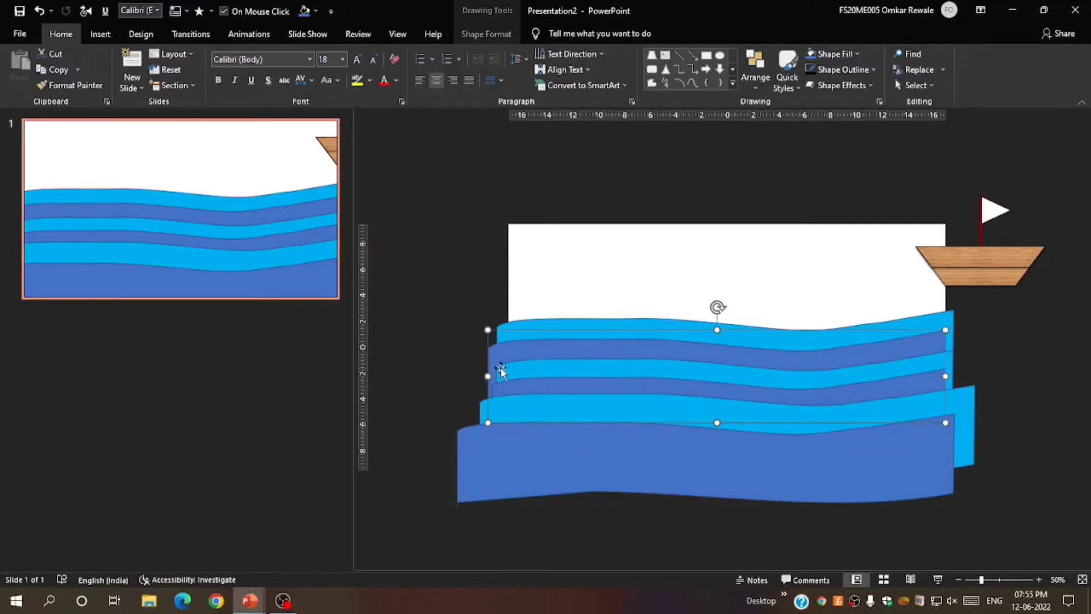
pyautogui.moveTo(488, 375); pyautogui.dragTo(439, 375)
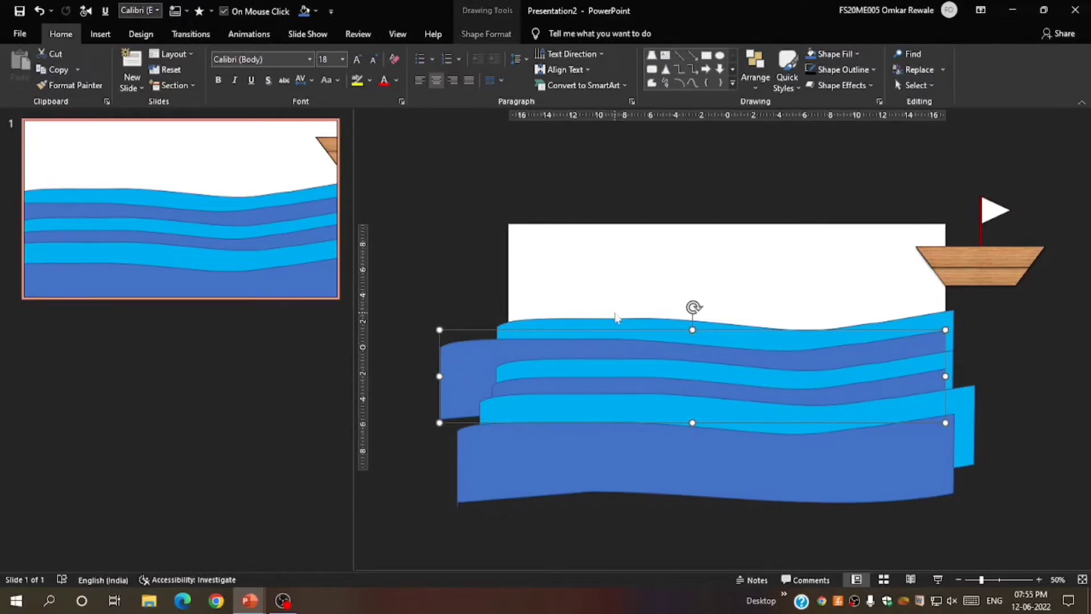
pyautogui.click(629, 388)
# Edit points on the first dark wave: lower its left end, deepen a dip, adjust its top-right corner
pyautogui.rightClick(630, 391)
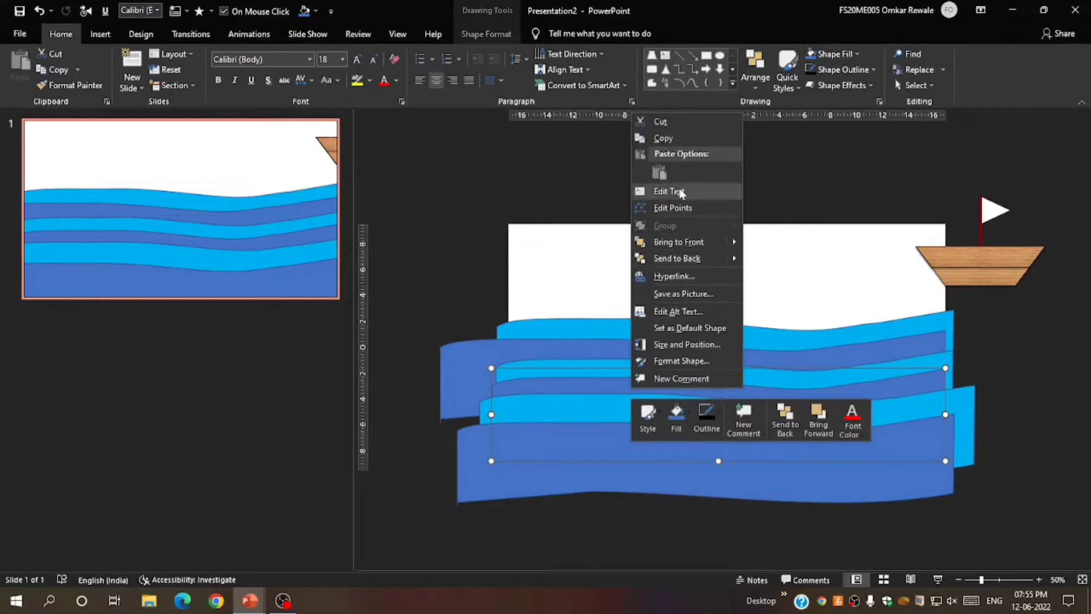
pyautogui.click(673, 208)
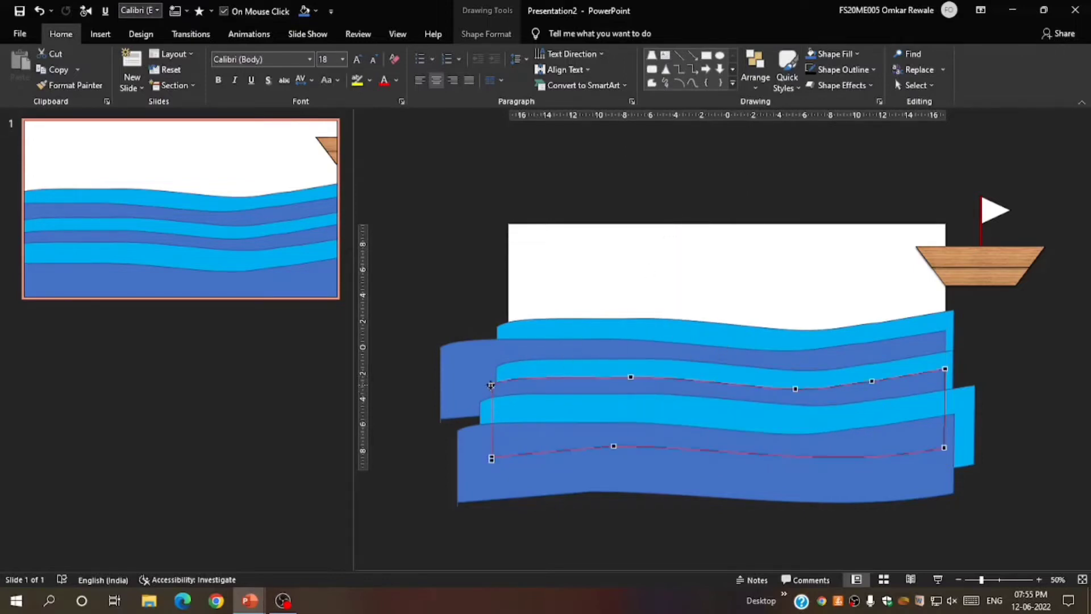
pyautogui.moveTo(491, 385); pyautogui.dragTo(487, 408)
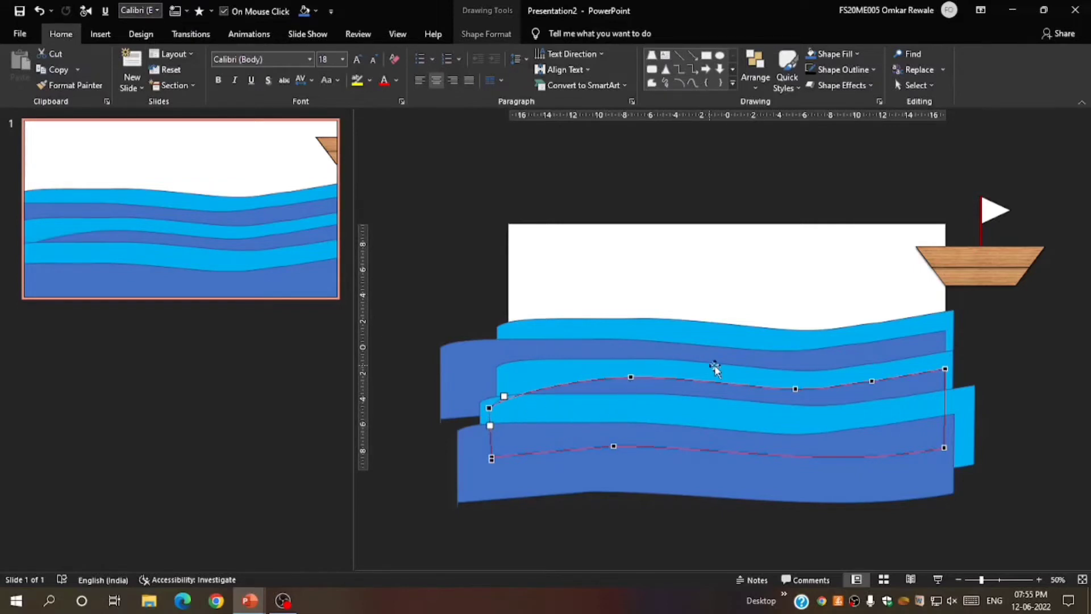
pyautogui.moveTo(796, 389); pyautogui.dragTo(797, 412)
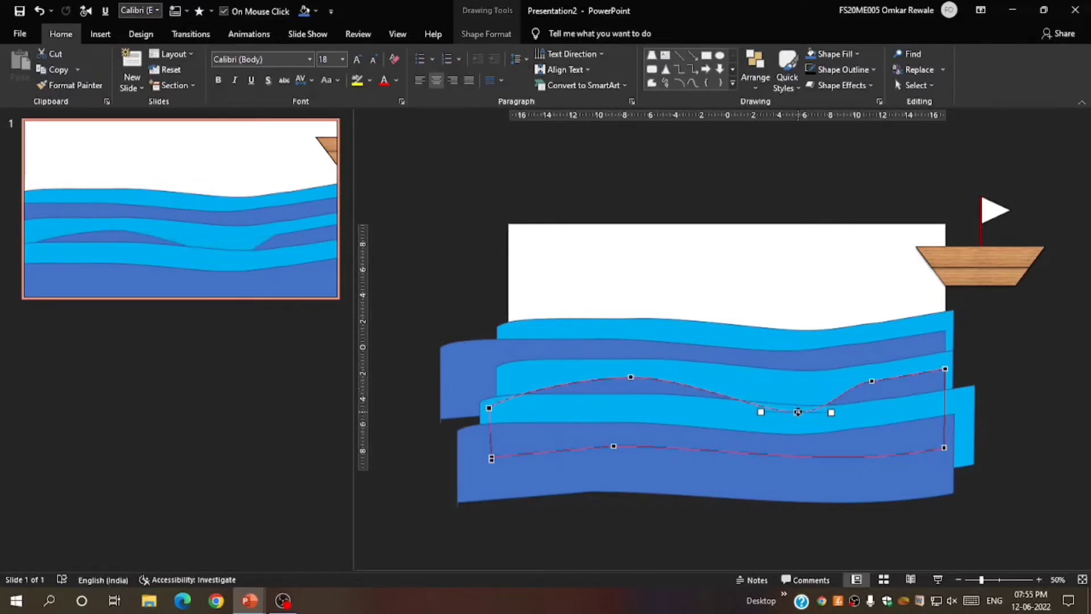
pyautogui.moveTo(944, 369); pyautogui.dragTo(953, 377)
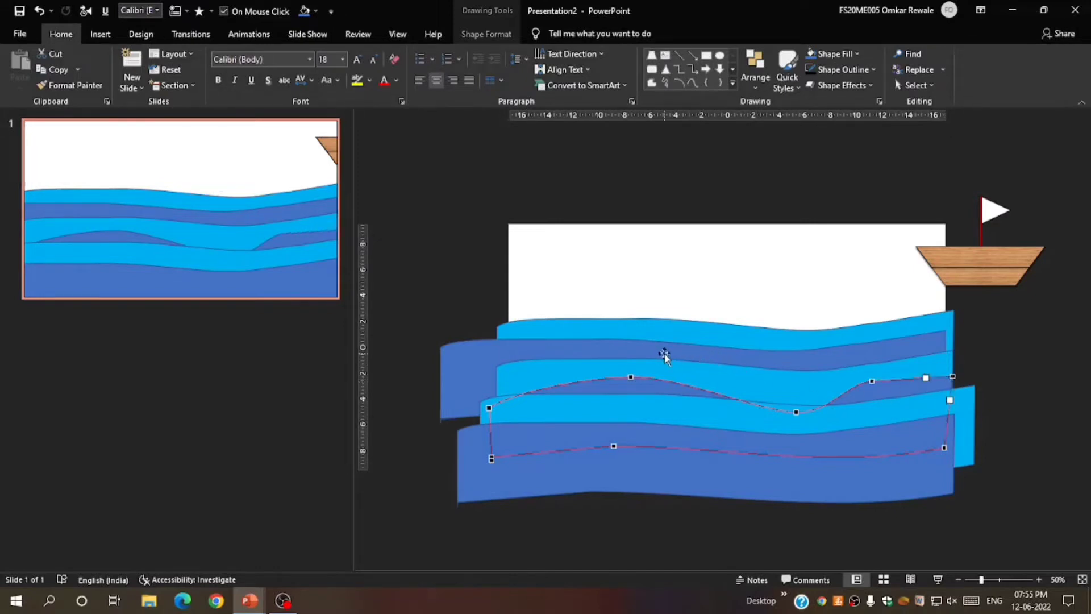
pyautogui.click(454, 295)
# Edit points on the left-overhanging dark wave, pulling two crests down and lowering its left end
pyautogui.click(466, 354)
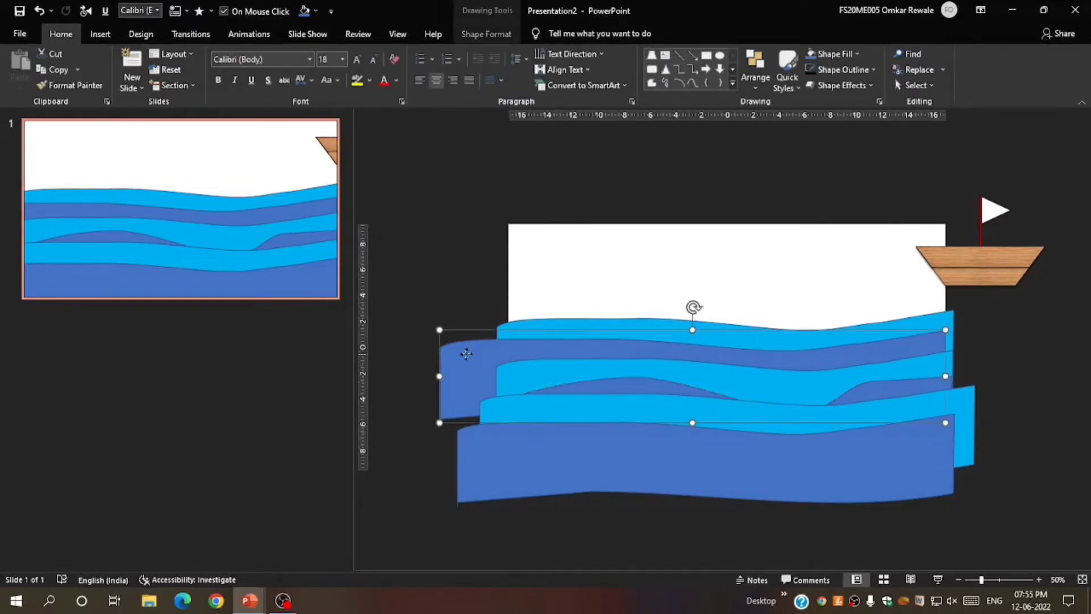
pyautogui.rightClick(466, 353)
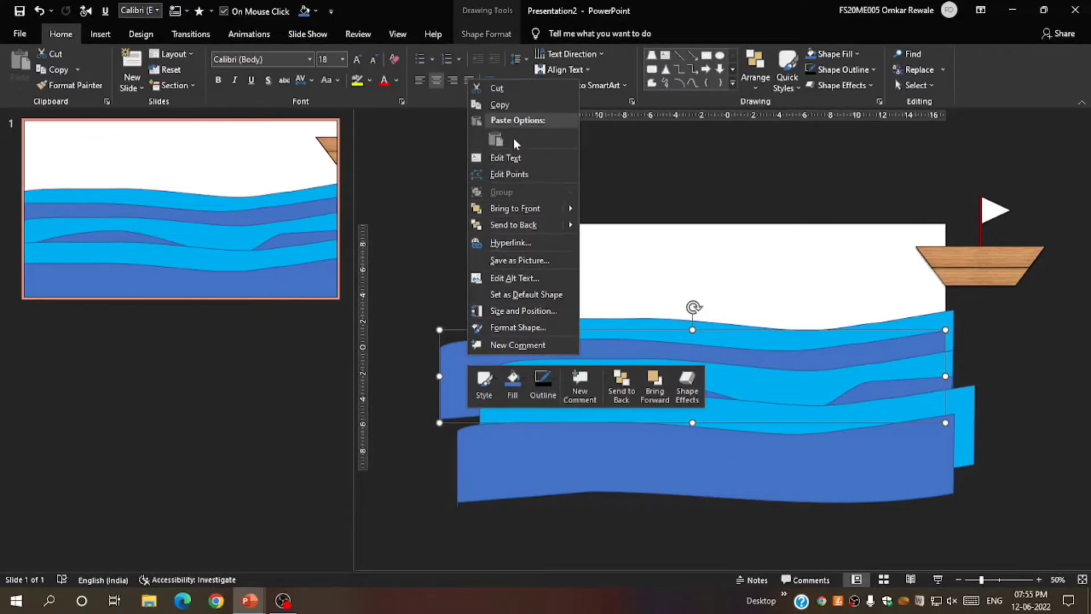
pyautogui.click(509, 174)
pyautogui.moveTo(594, 323); pyautogui.dragTo(594, 333)
pyautogui.moveTo(779, 349); pyautogui.dragTo(779, 369)
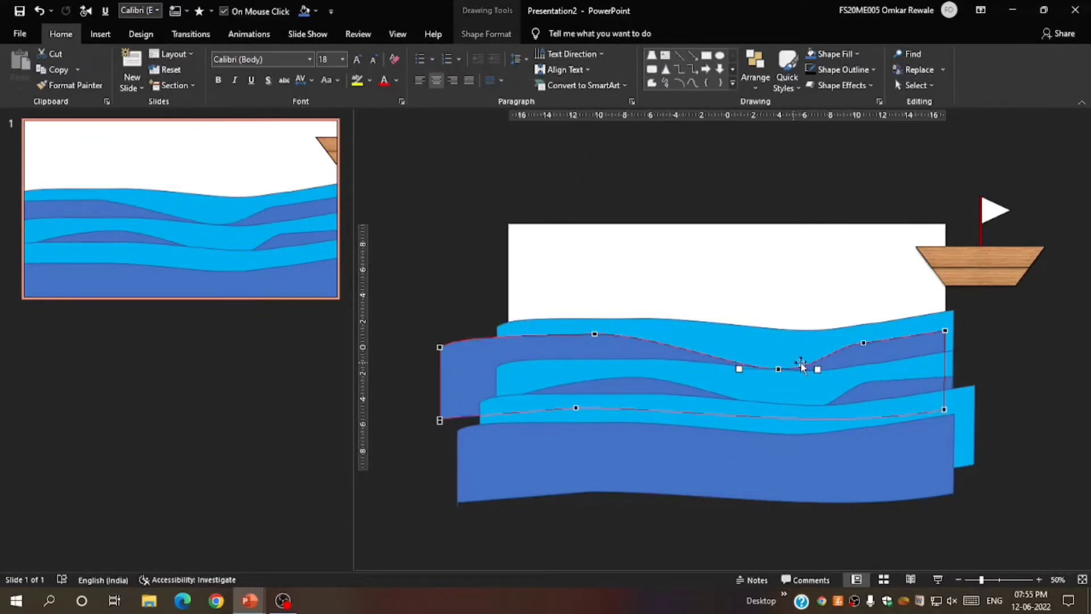
pyautogui.moveTo(439, 347); pyautogui.dragTo(439, 371)
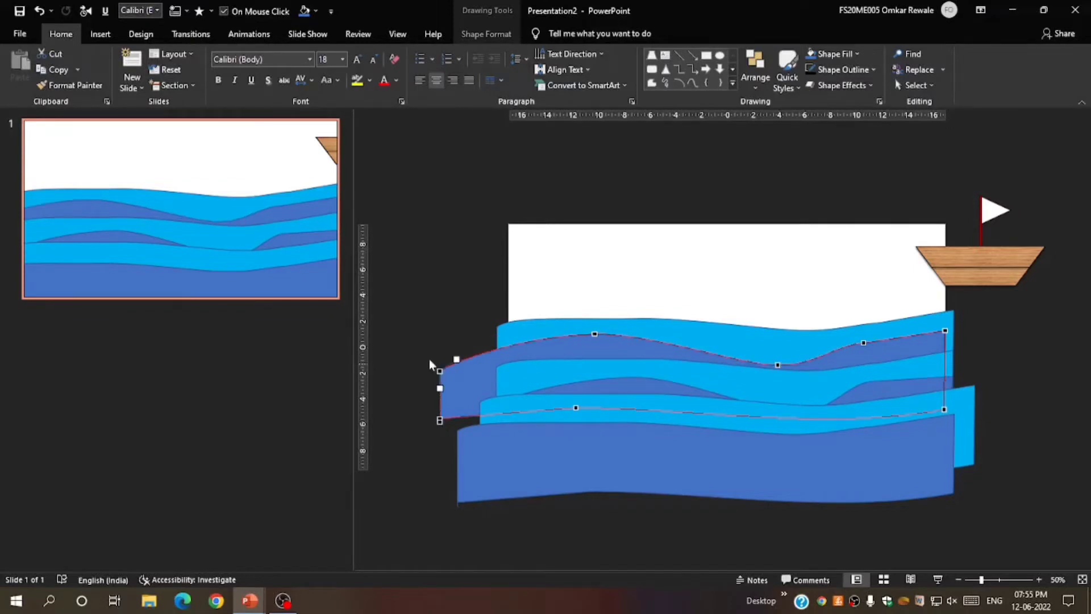
pyautogui.click(397, 290)
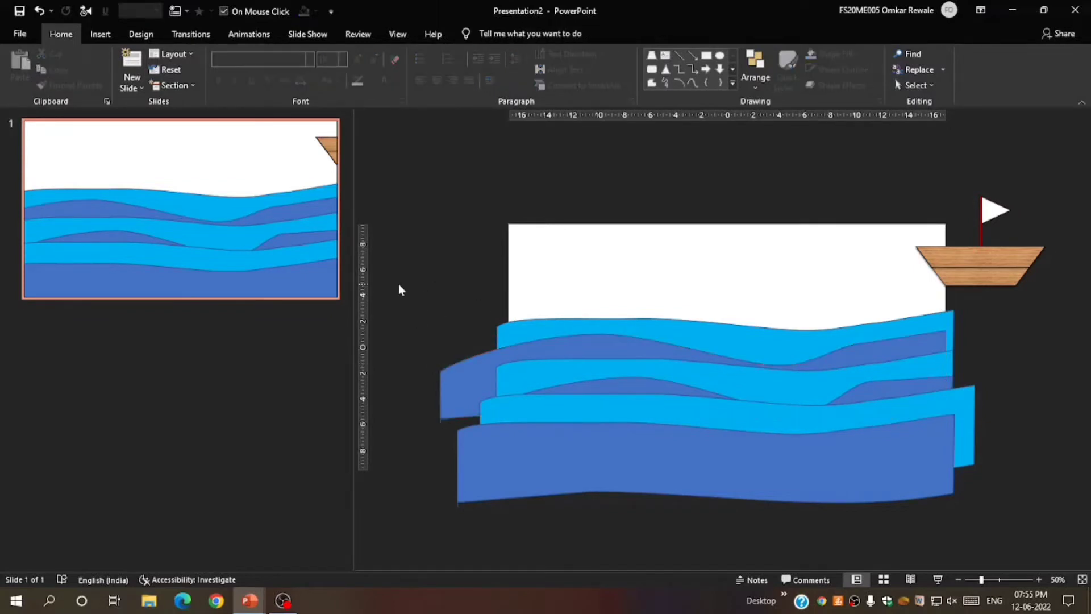
# Nudge the light-blue wave left and down, then widen it past the slide's right edge
pyautogui.click(669, 386)
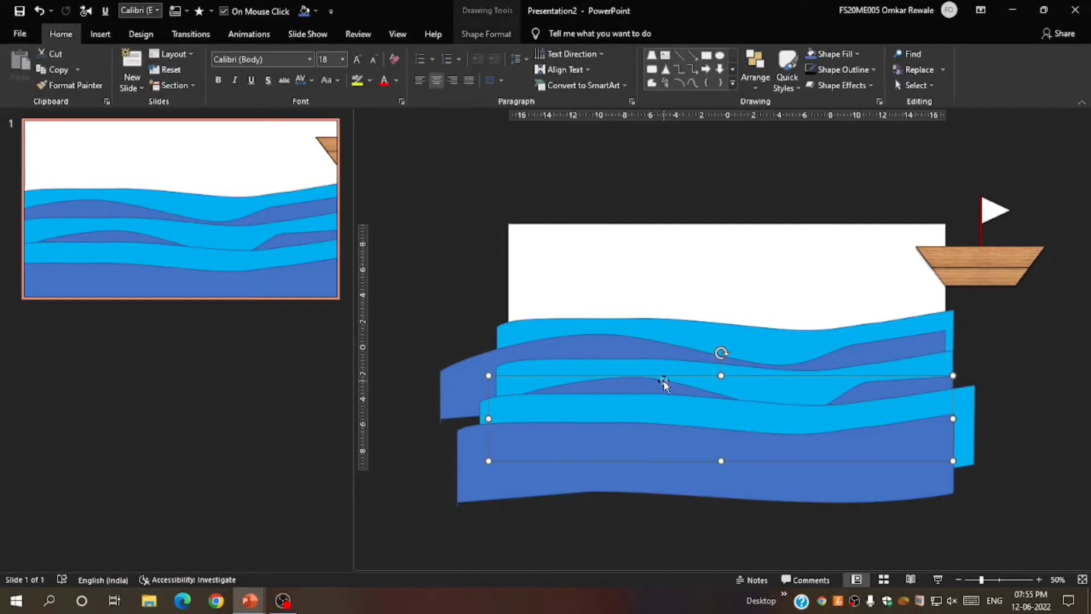
pyautogui.hotkey('ctrl', 'z')
pyautogui.hotkey('ctrl', 'z')
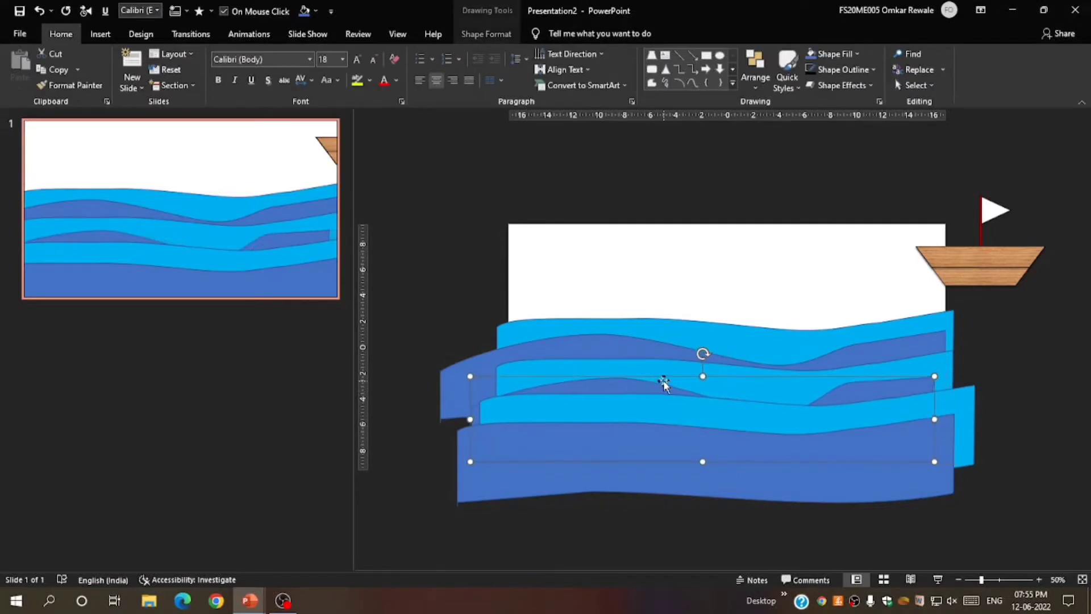
pyautogui.press('Down')
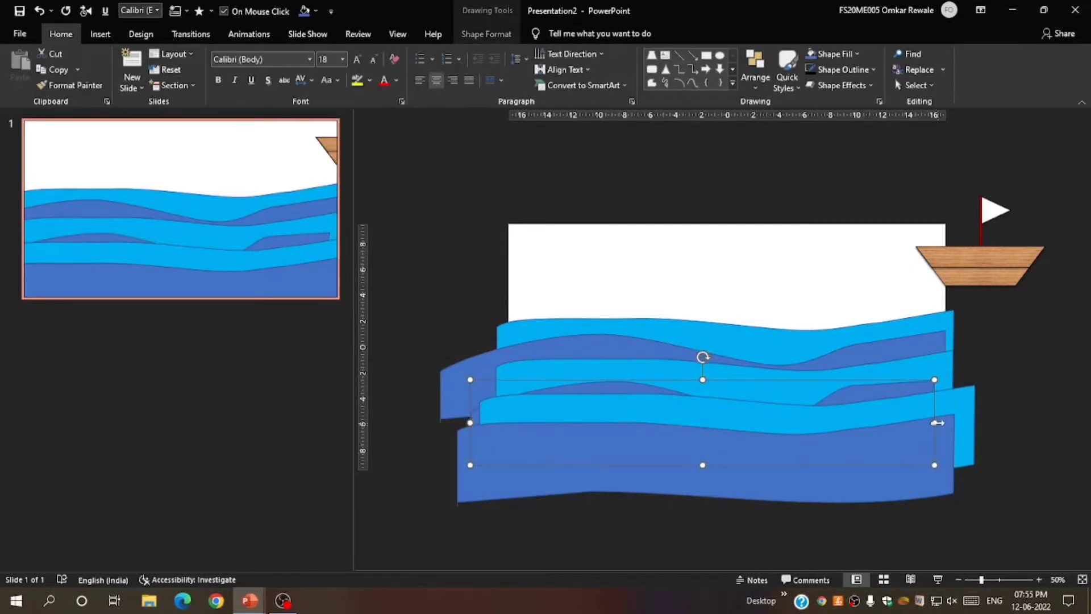
pyautogui.moveTo(935, 422); pyautogui.dragTo(994, 423)
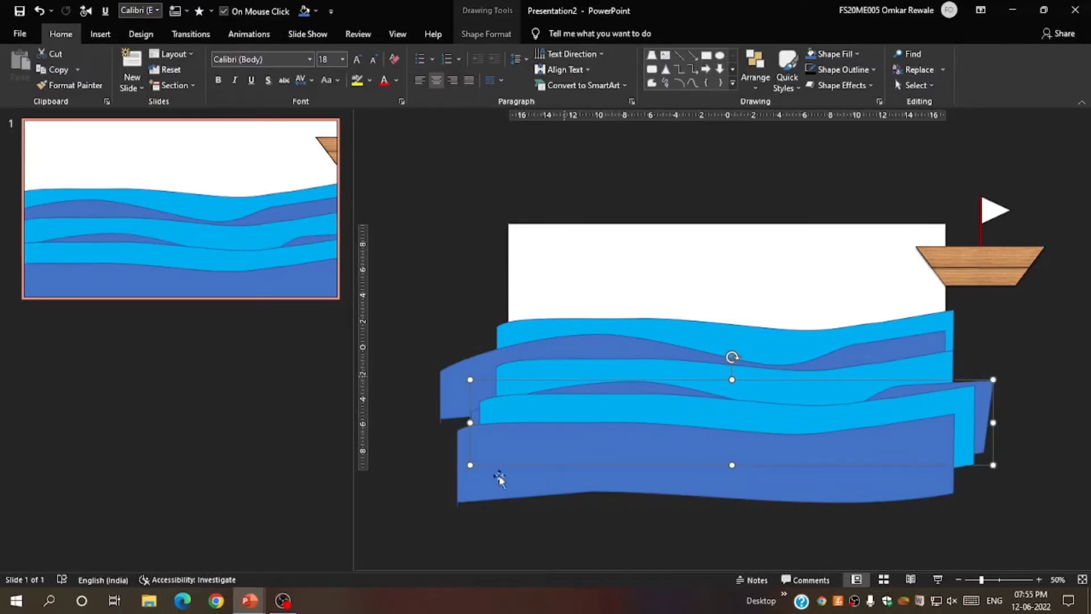
pyautogui.click(615, 474)
pyautogui.click(726, 507)
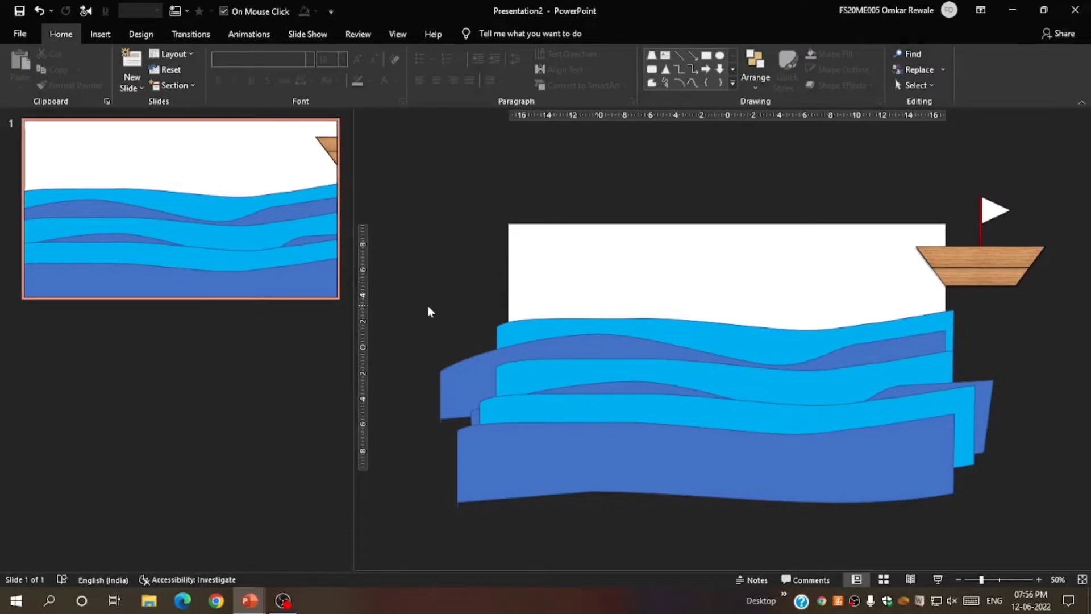
# Select all wave layers and nudge them down with the Down arrow over two passes
pyautogui.moveTo(438, 266); pyautogui.dragTo(1055, 531)
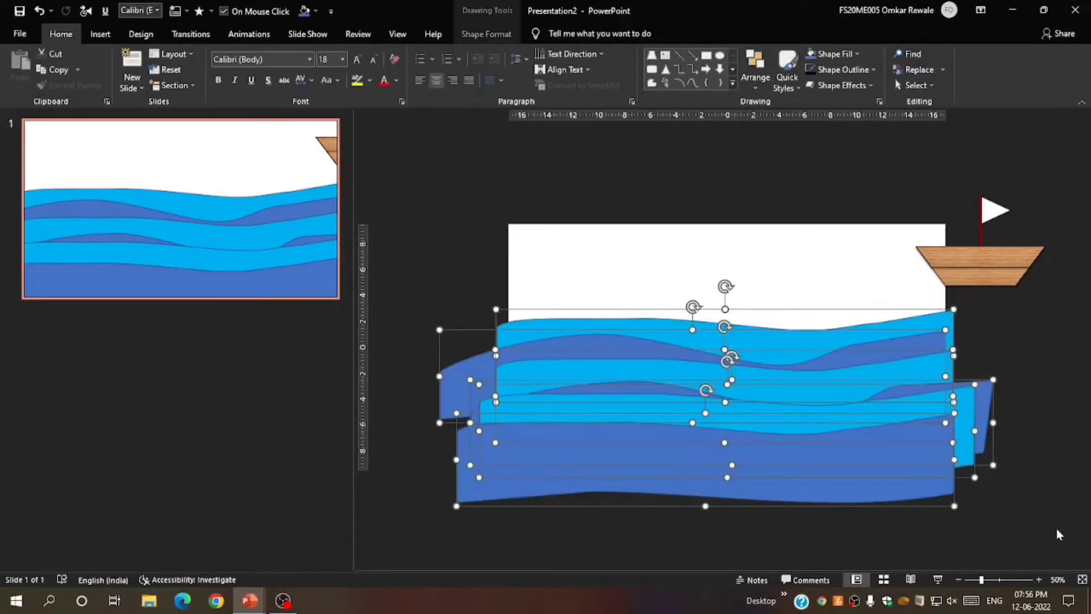
pyautogui.press('Down')
pyautogui.press('Down')
pyautogui.press('Down')
pyautogui.press('Down')
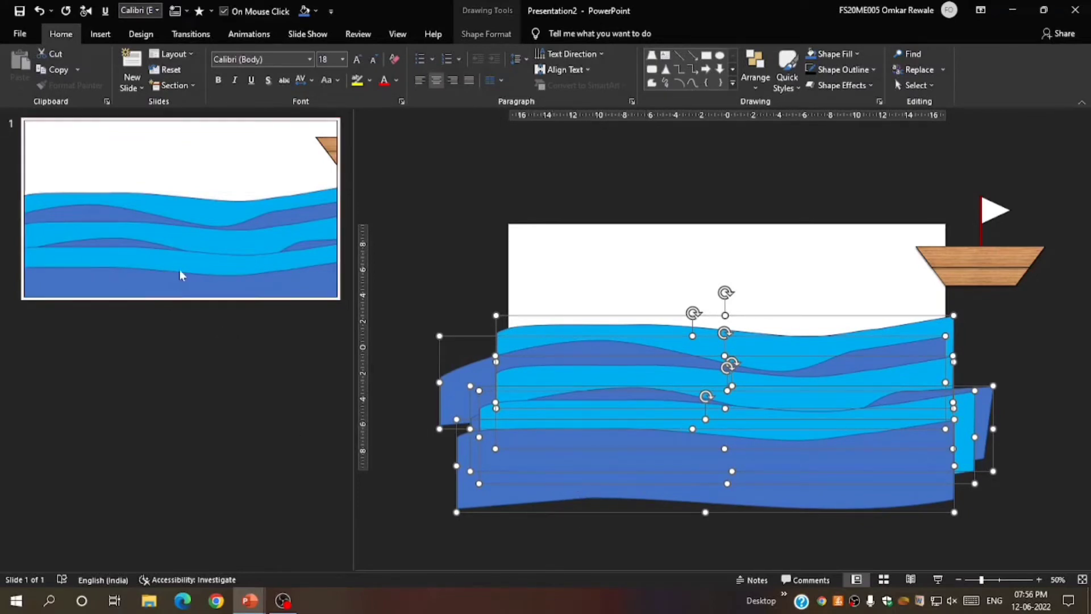
pyautogui.press('Down')
pyautogui.press('Down')
pyautogui.press('Down')
pyautogui.press('Down')
pyautogui.press('Down')
pyautogui.press('Down')
pyautogui.press('Down')
pyautogui.press('Down')
pyautogui.press('Down')
pyautogui.press('Down')
pyautogui.press('Down')
pyautogui.press('Down')
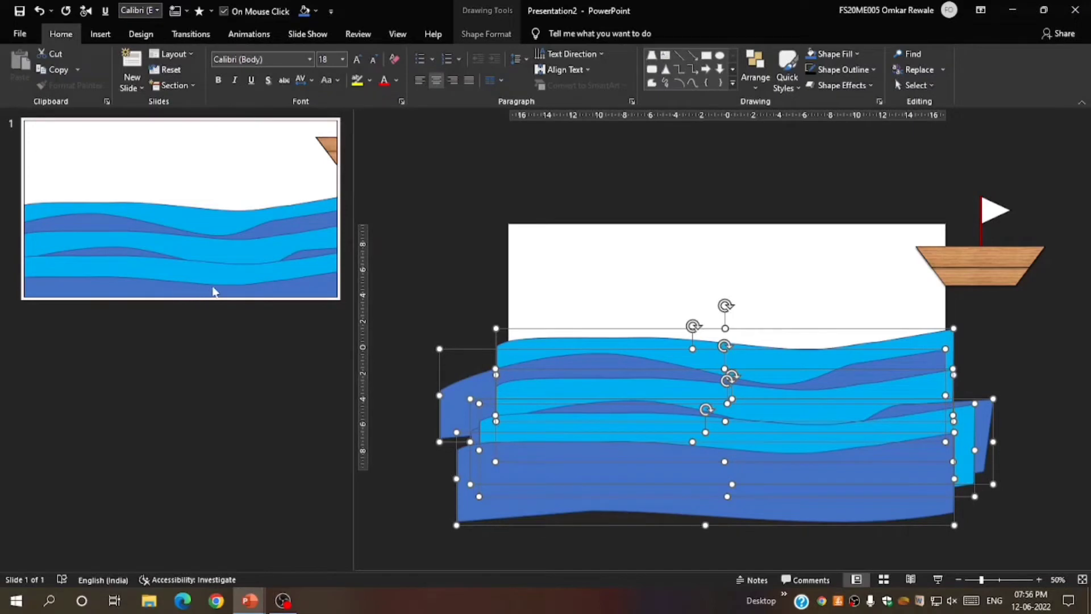
pyautogui.press('Down')
pyautogui.press('Down')
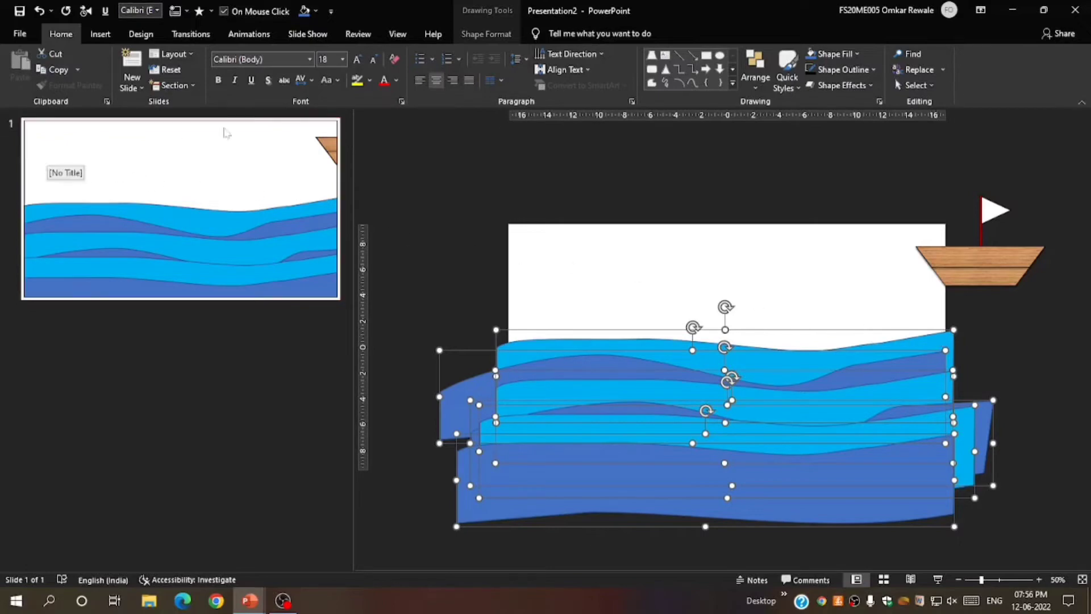
pyautogui.click(424, 230)
pyautogui.scroll(-2, 750, 297)
pyautogui.scroll(2, 750, 298)
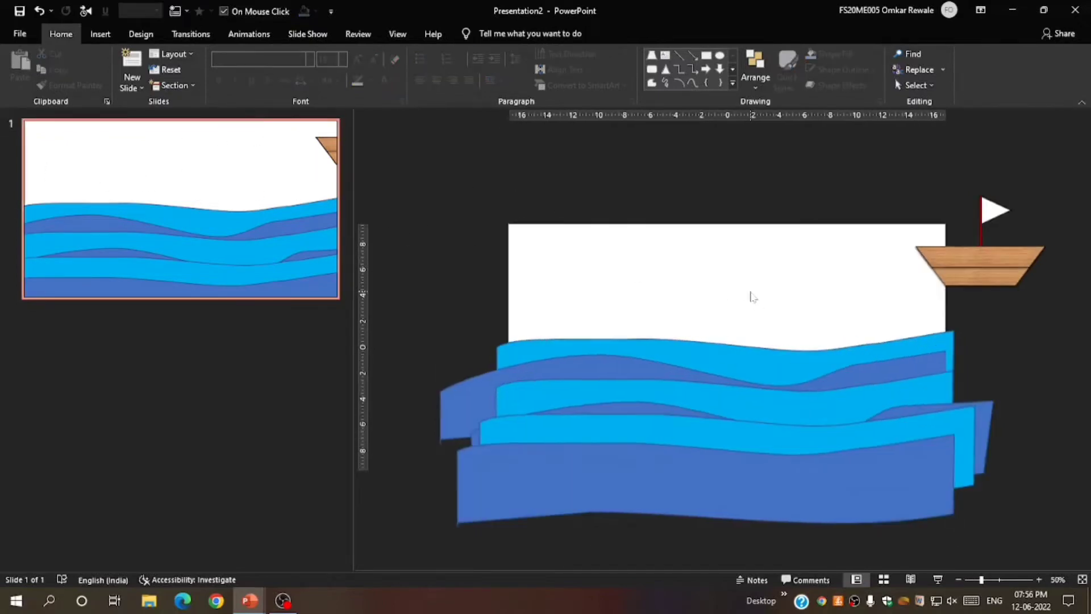
pyautogui.moveTo(378, 307); pyautogui.dragTo(999, 558)
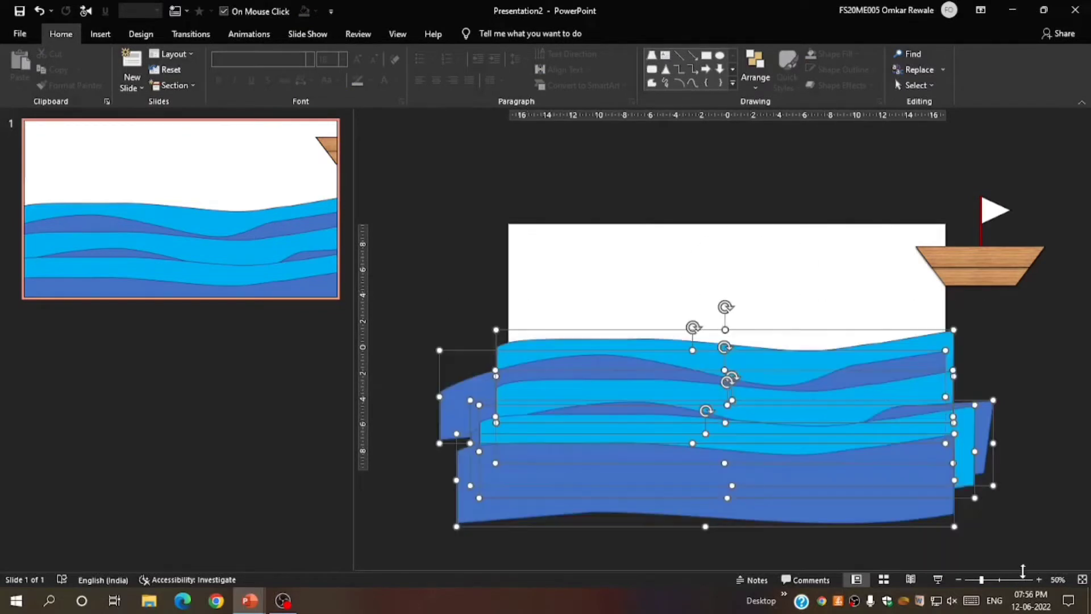
pyautogui.press('Down')
pyautogui.press('Down')
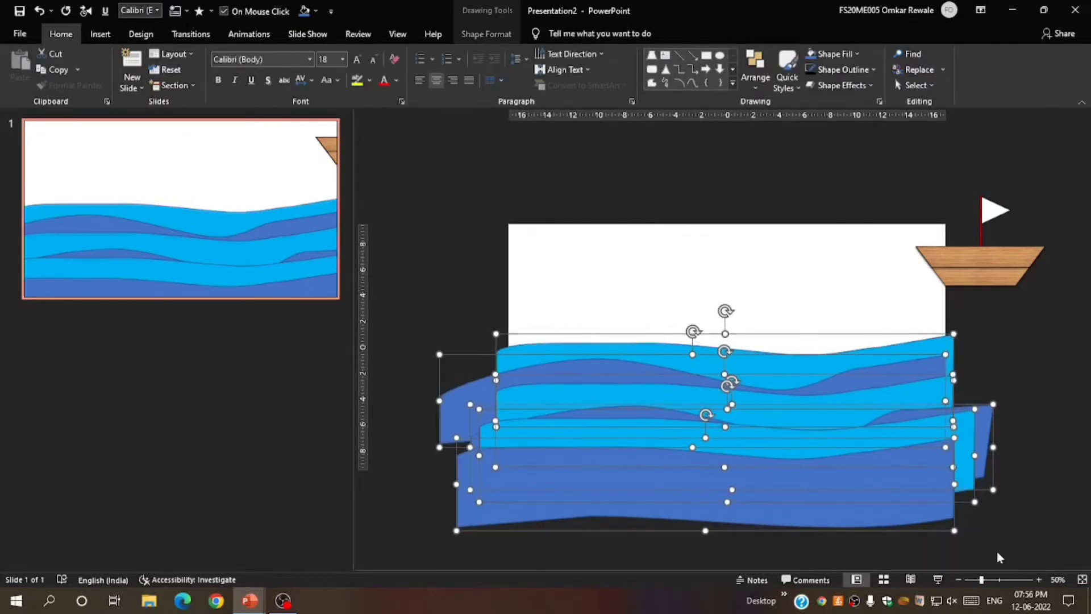
pyautogui.click(430, 242)
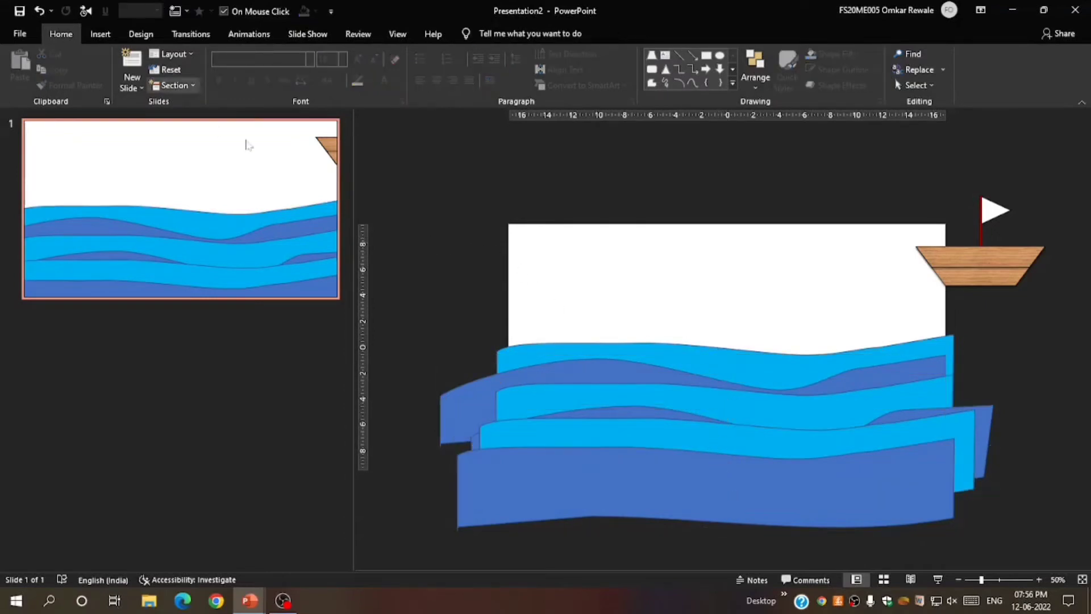
# Give the bottom wave layer a Decaying Wave motion path from the Lines_Curves group
pyautogui.click(264, 151)
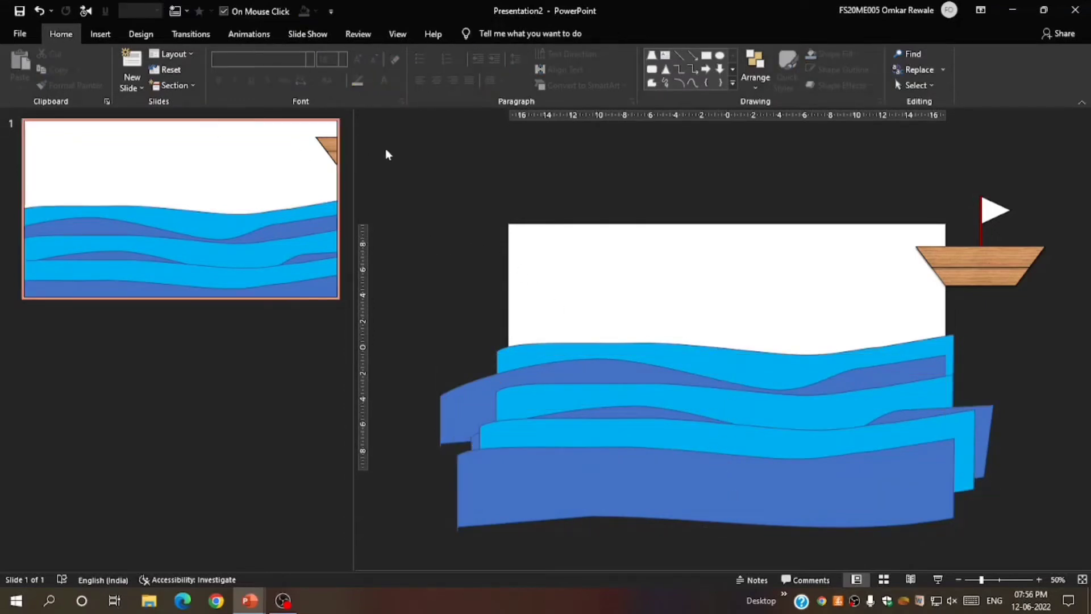
pyautogui.click(256, 32)
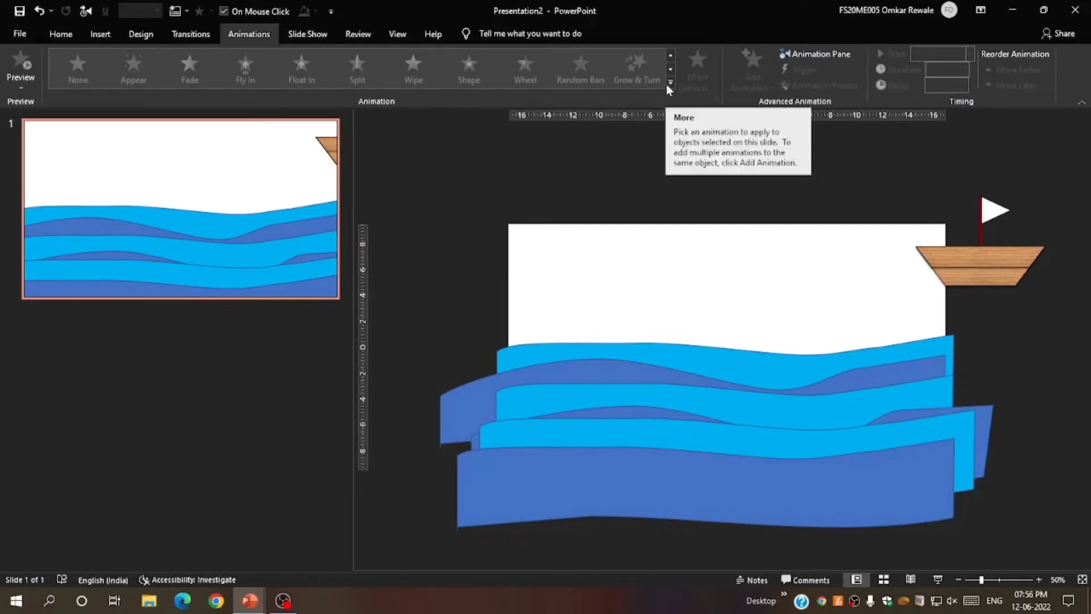
pyautogui.click(672, 476)
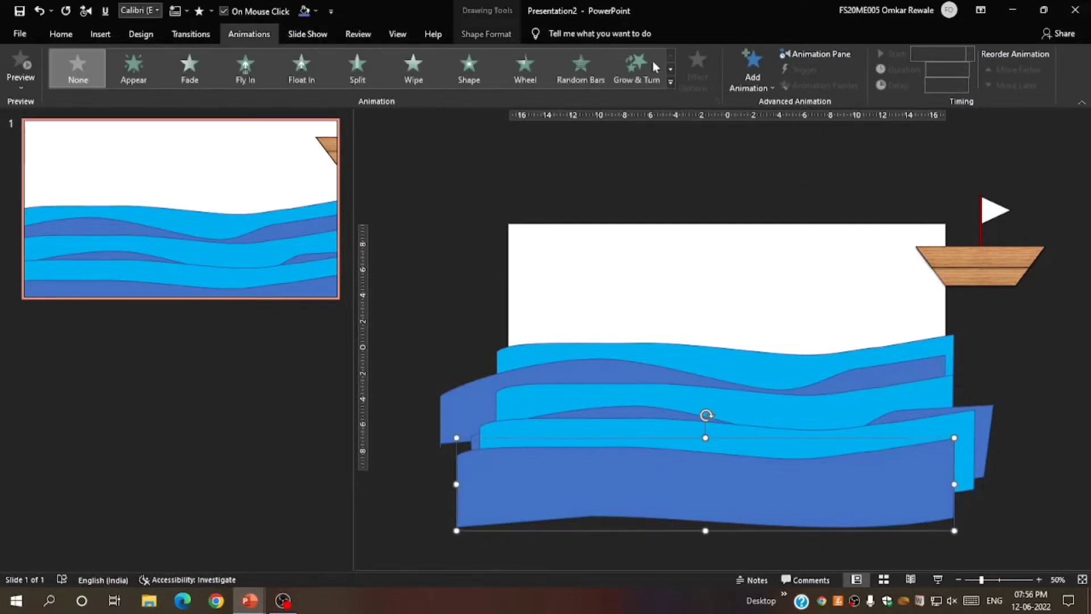
pyautogui.click(670, 83)
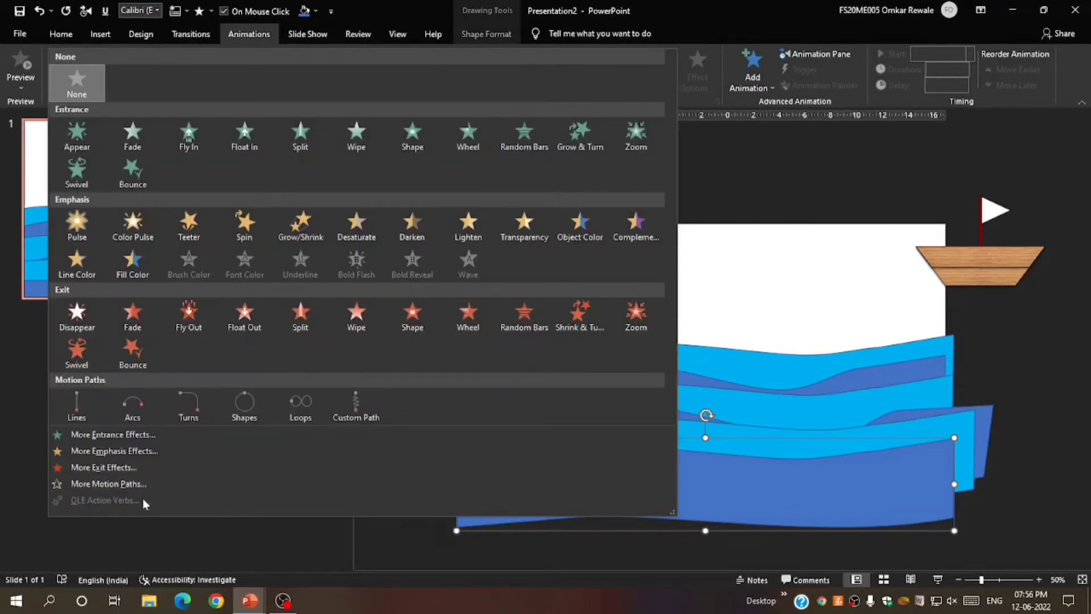
pyautogui.click(176, 485)
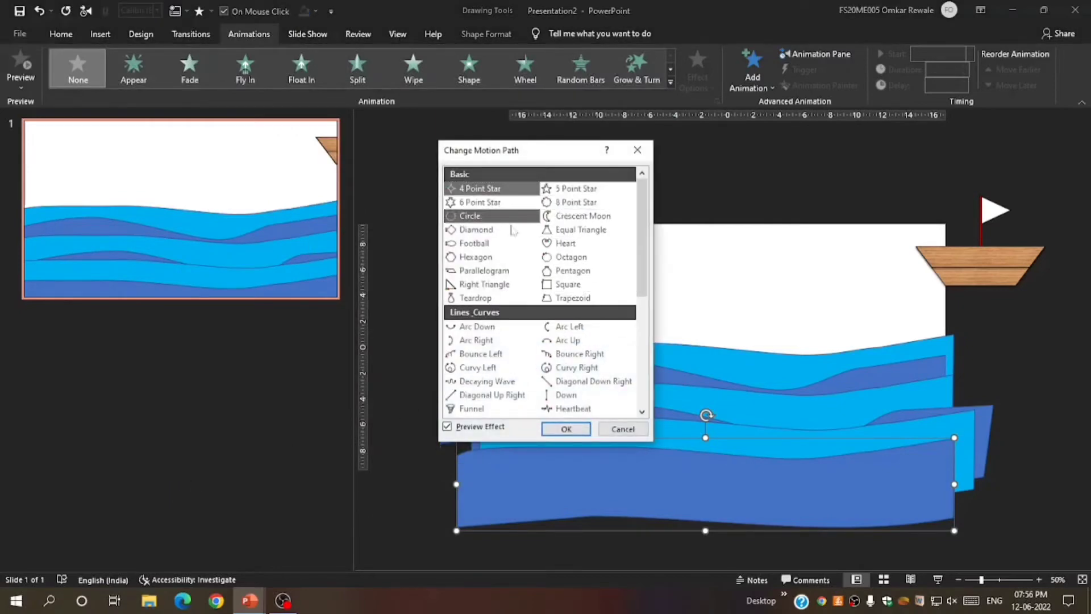
pyautogui.scroll(-2, 538, 294)
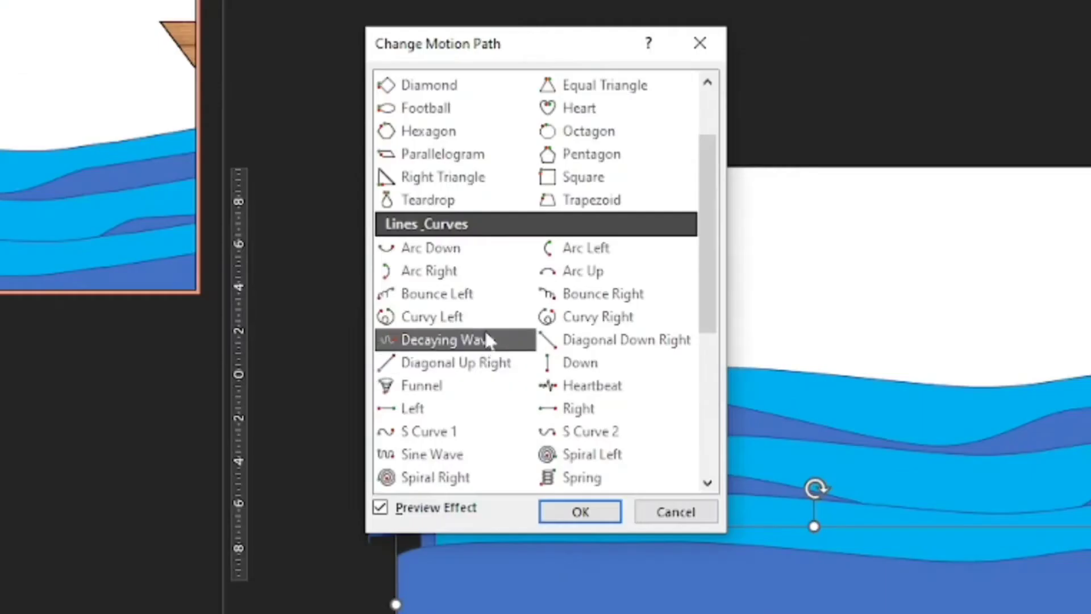
pyautogui.click(514, 343)
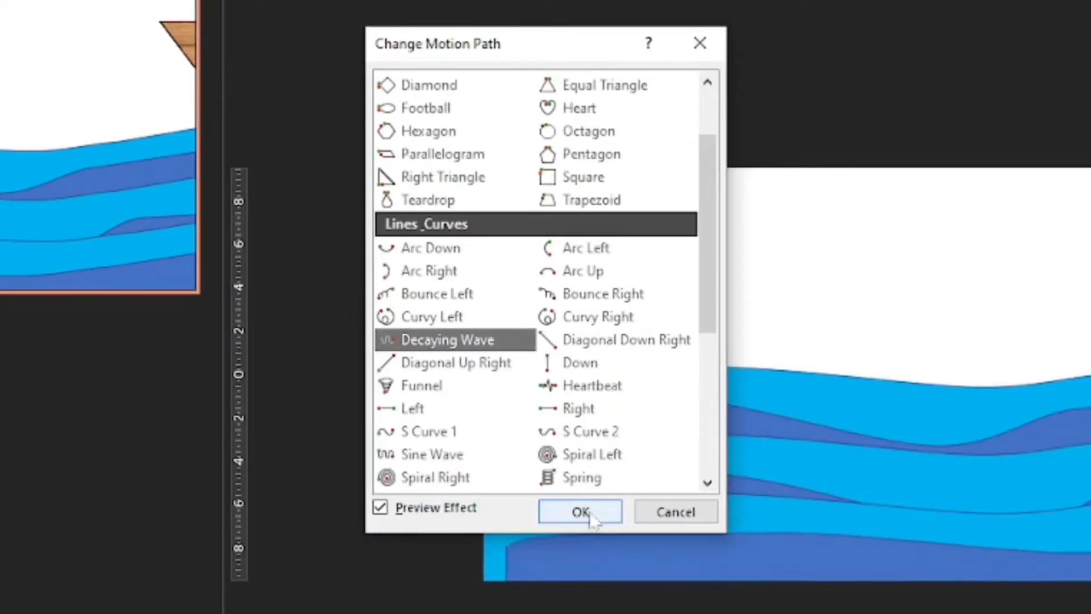
pyautogui.click(580, 512)
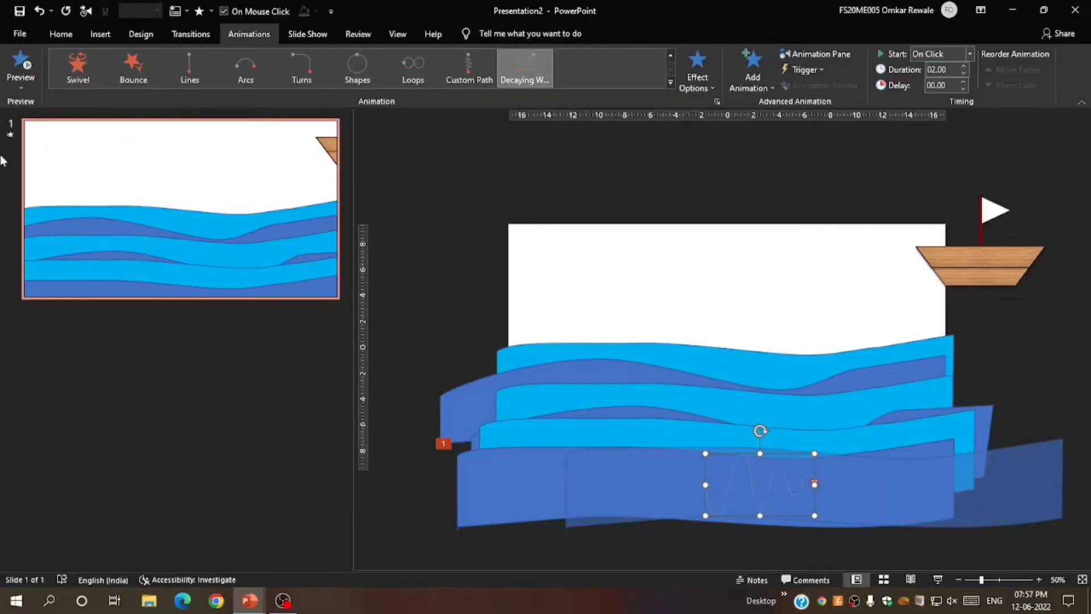
pyautogui.click(622, 407)
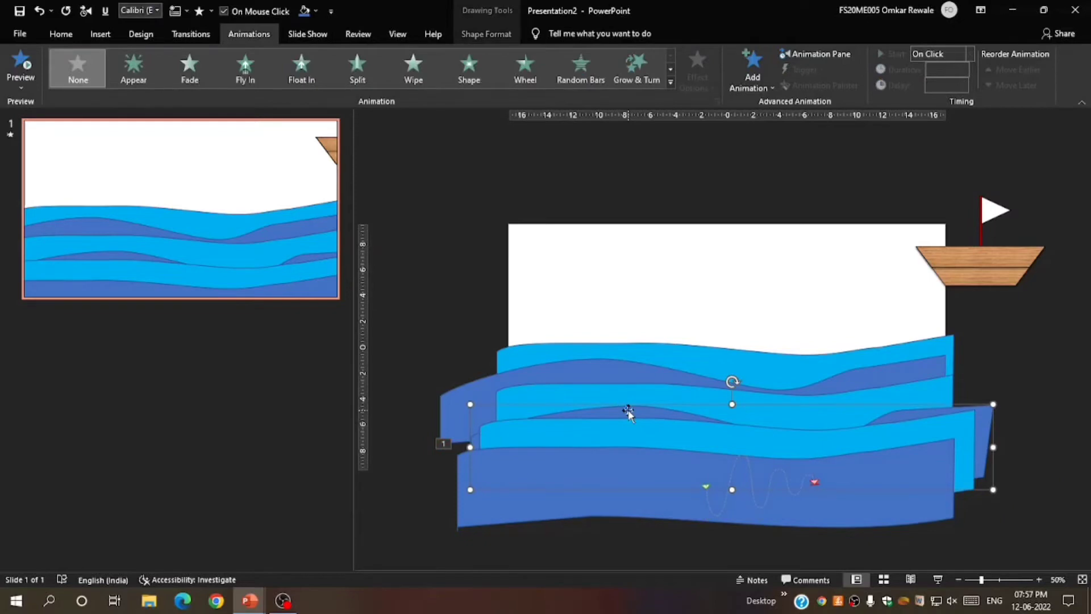
# Apply the Sine Wave motion path to the middle wave, after previewing S Curve 1
pyautogui.click(670, 82)
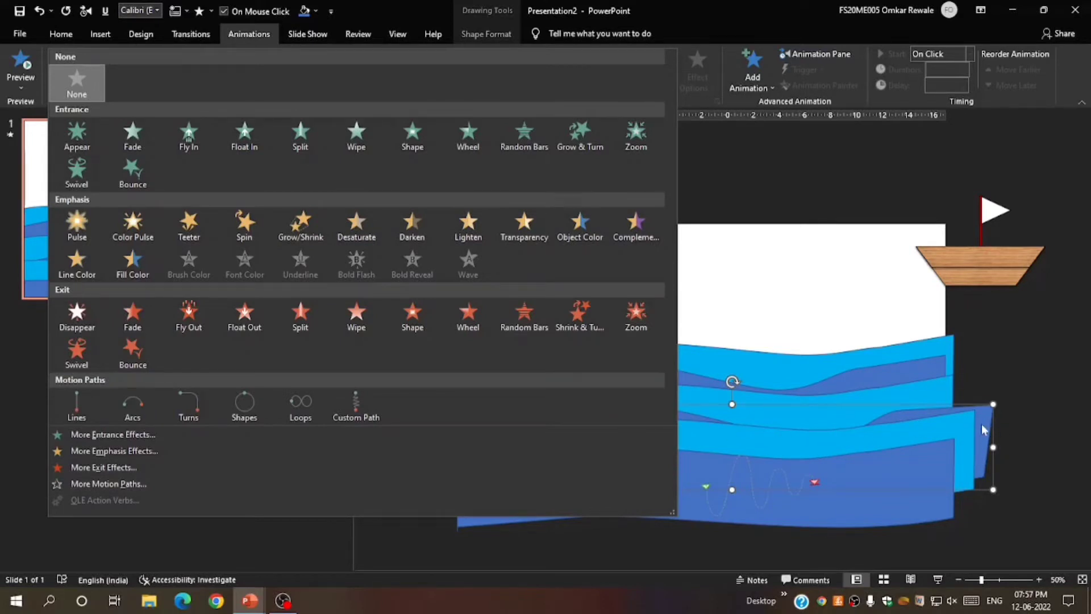
pyautogui.click(306, 485)
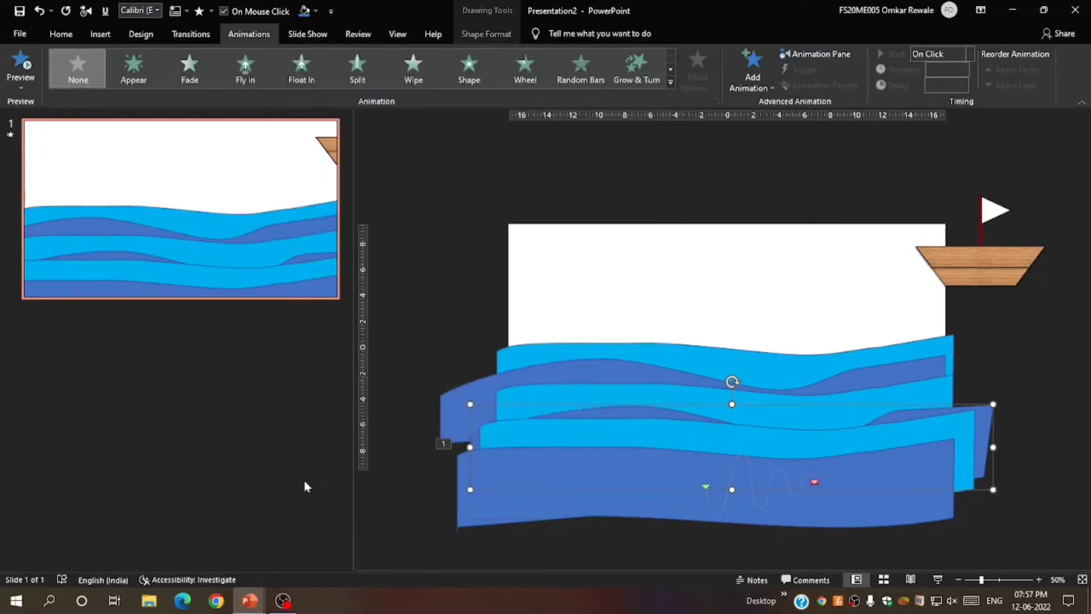
pyautogui.scroll(-1, 546, 290)
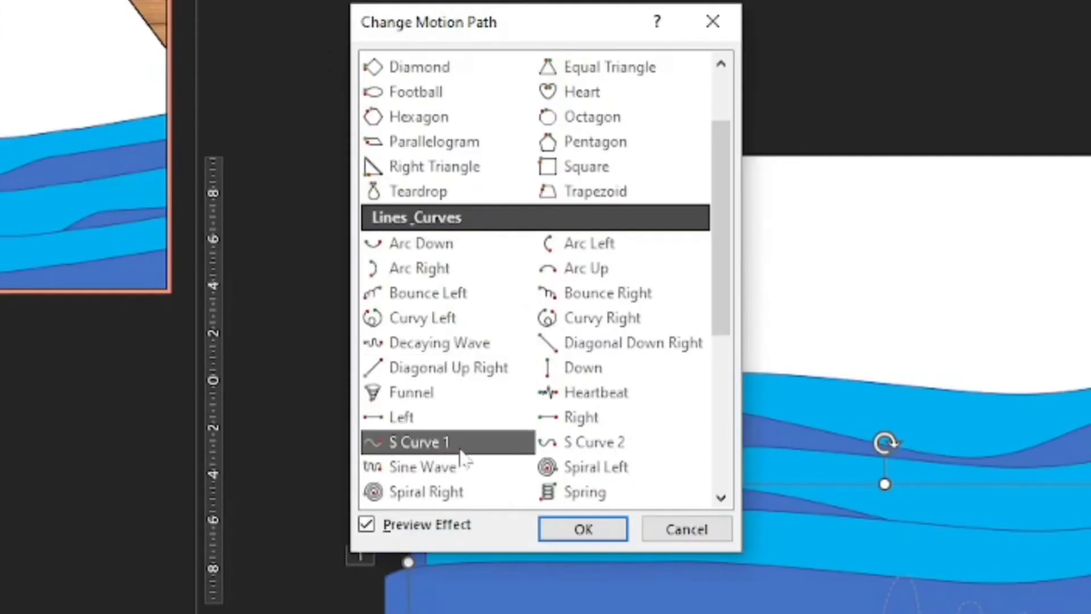
pyautogui.click(464, 458)
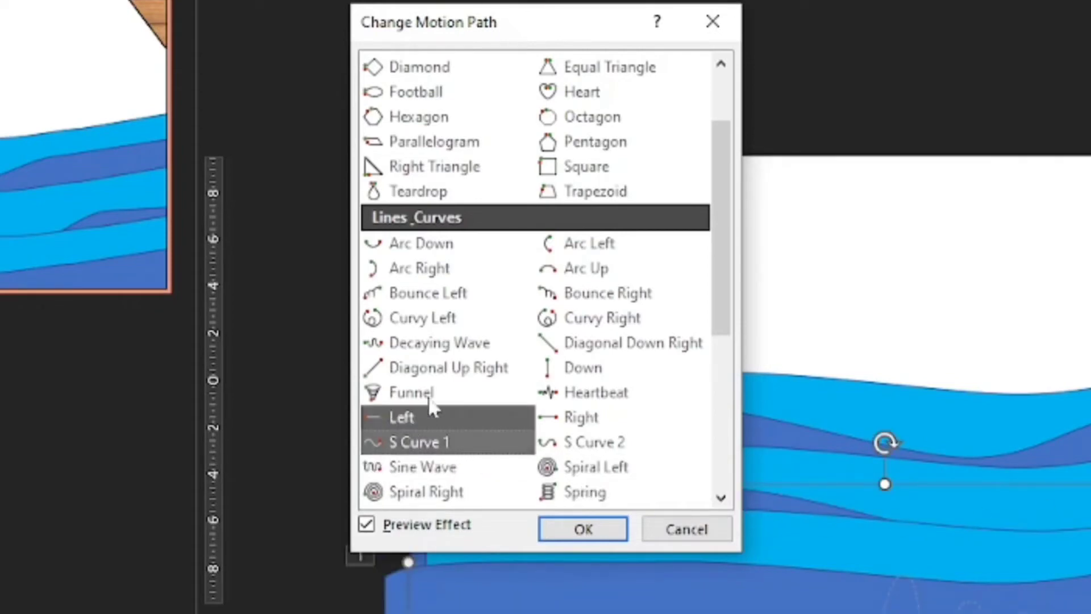
pyautogui.click(452, 471)
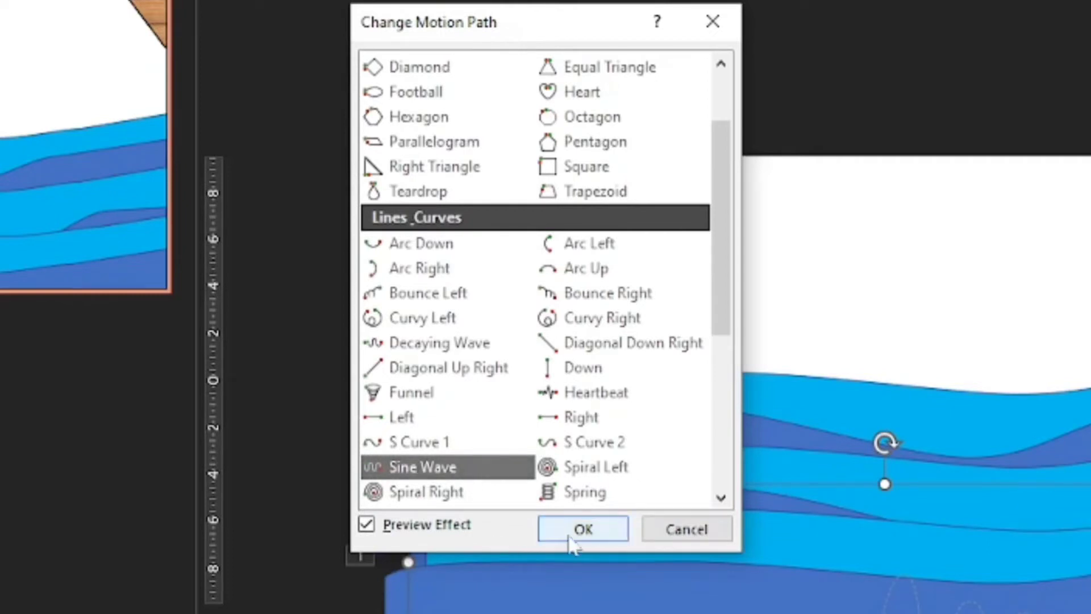
pyautogui.scroll(-2, 498, 485)
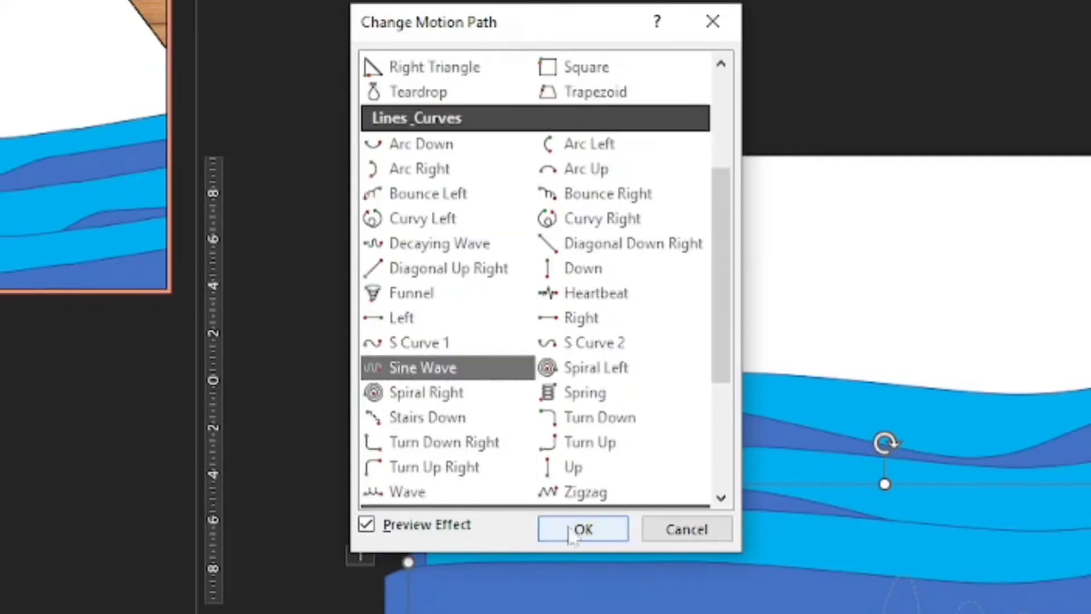
pyautogui.click(780, 437)
pyautogui.click(602, 527)
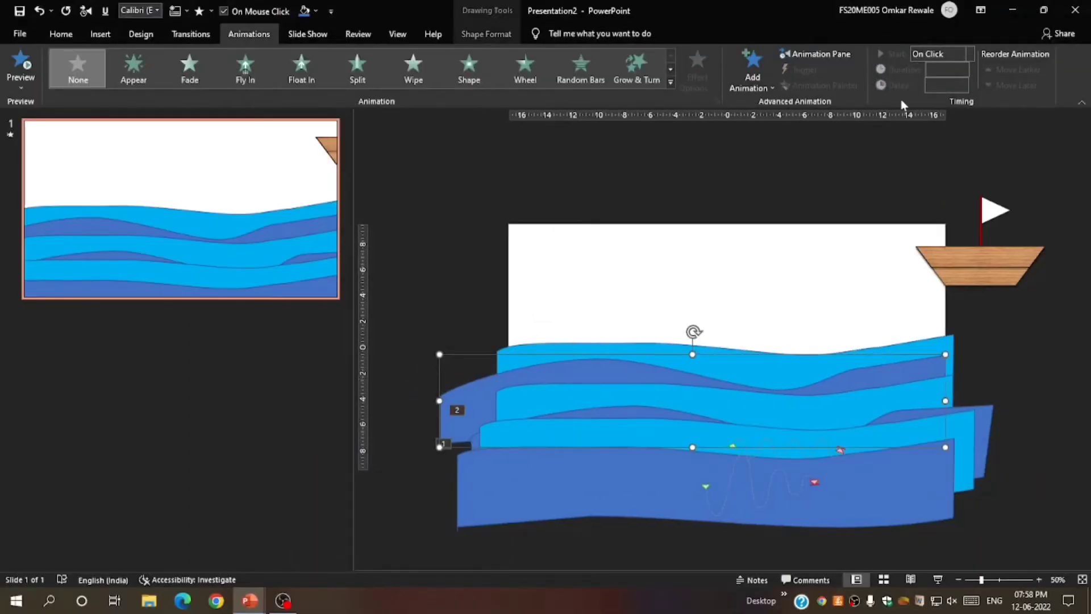
# Apply the Wave motion path to the top wave and give it a 15-second duration
pyautogui.click(669, 83)
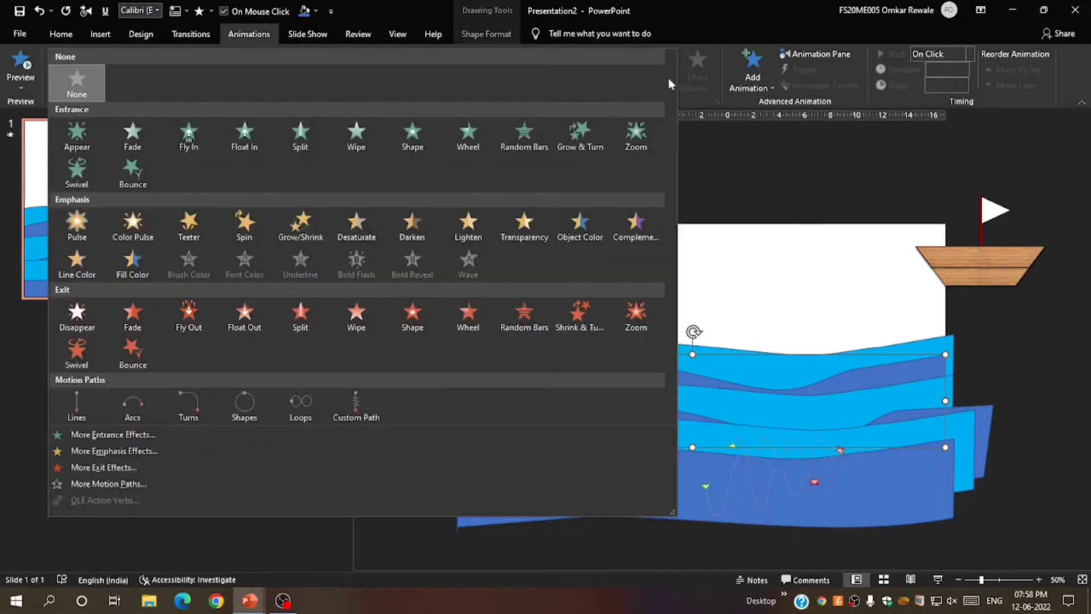
pyautogui.click(145, 486)
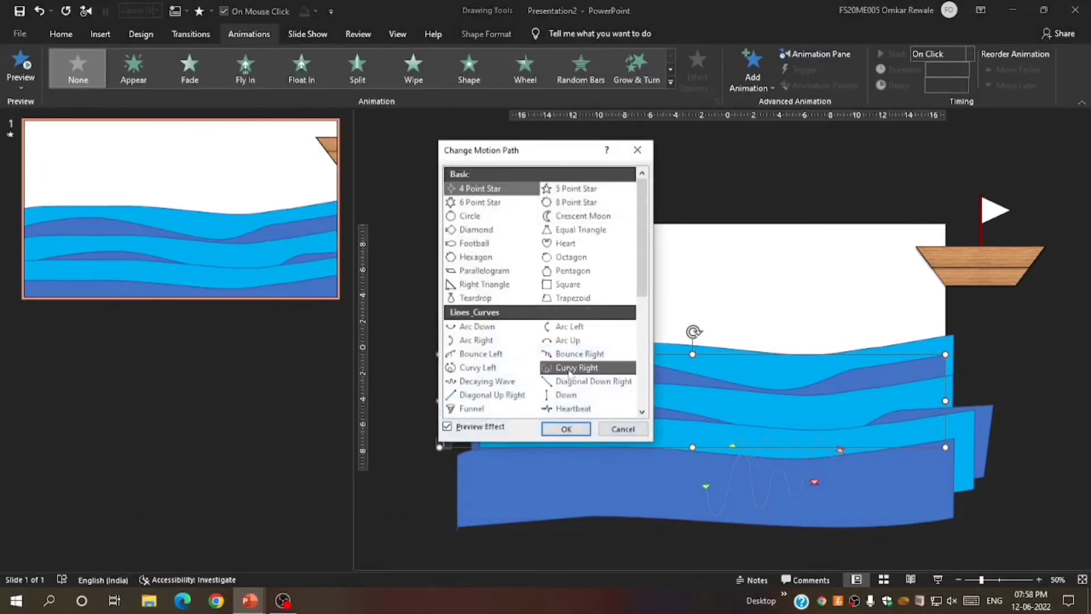
pyautogui.scroll(-1, 565, 374)
pyautogui.scroll(-2, 517, 392)
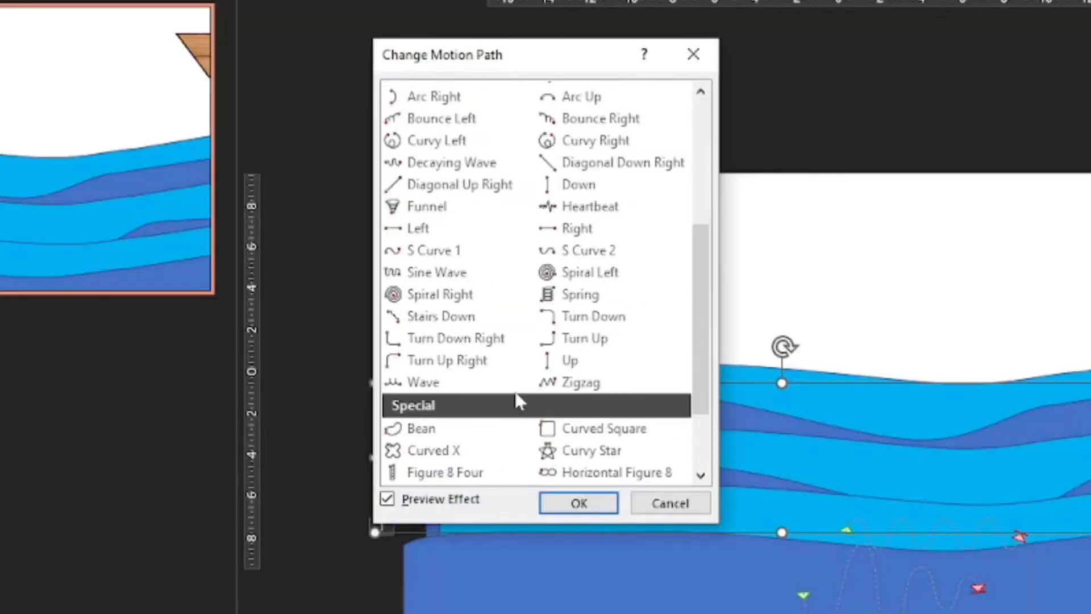
pyautogui.click(457, 381)
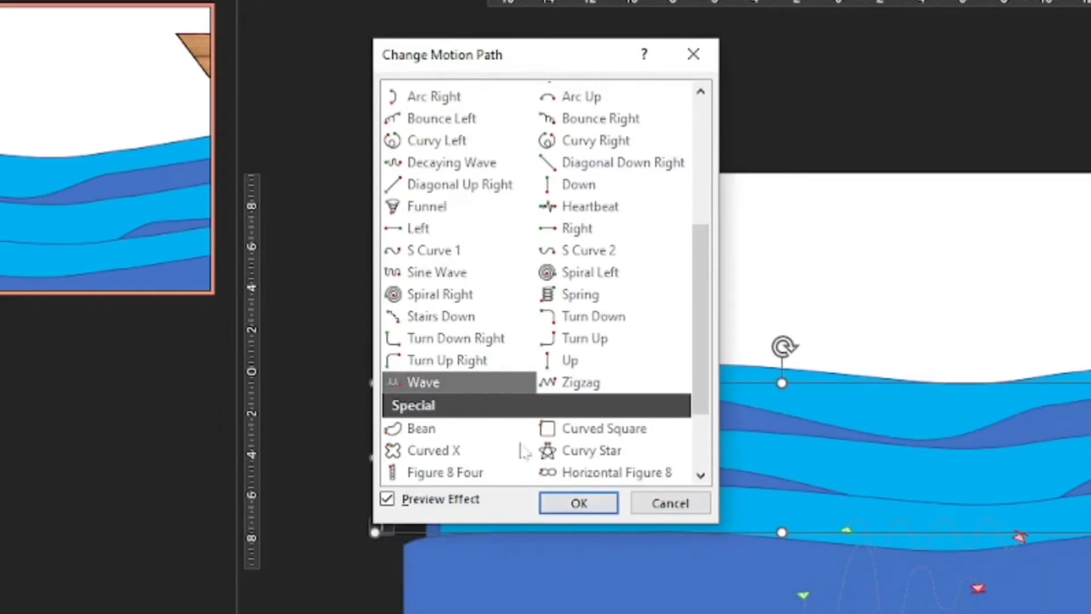
pyautogui.click(586, 501)
pyautogui.write('15')
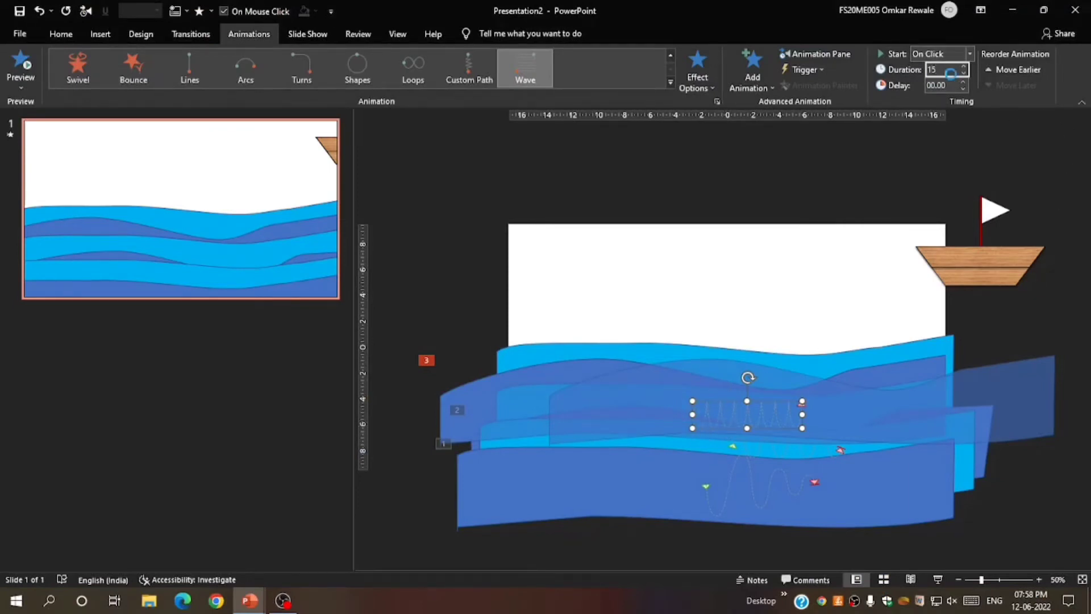
pyautogui.press('Return')
# Set the bottom and middle wave animations to last 15 seconds each
pyautogui.click(785, 485)
pyautogui.click(938, 69)
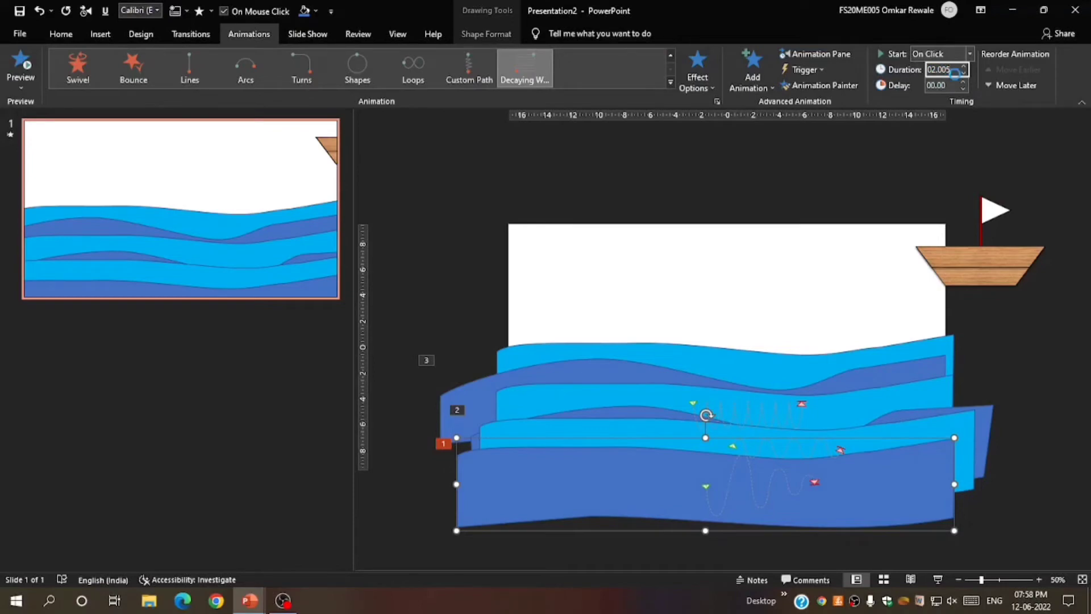
pyautogui.press('Return')
pyautogui.click(952, 73)
pyautogui.write('15')
pyautogui.press('Return')
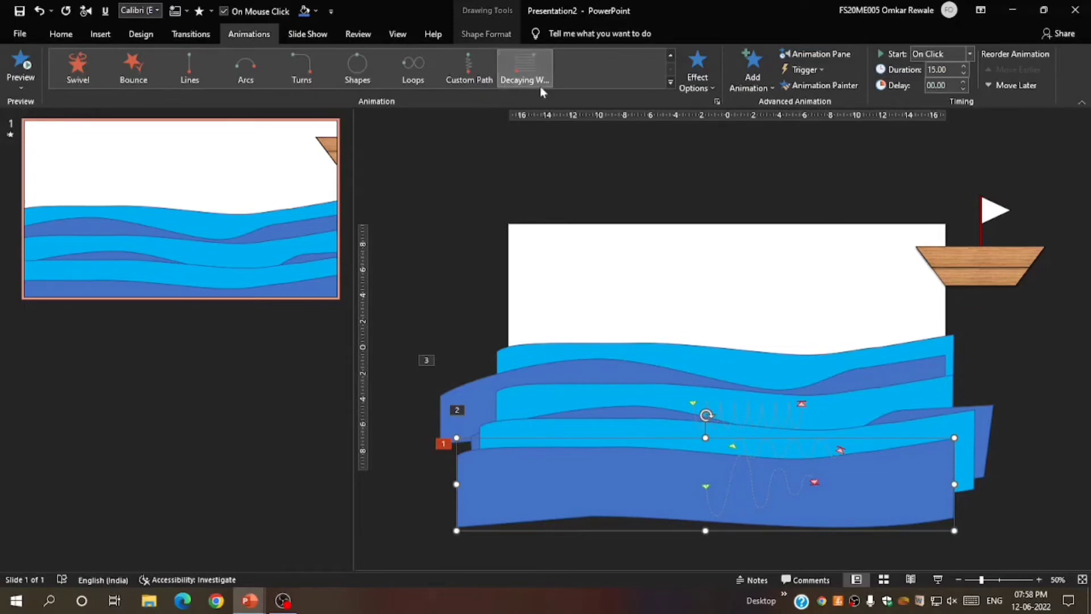
pyautogui.click(430, 254)
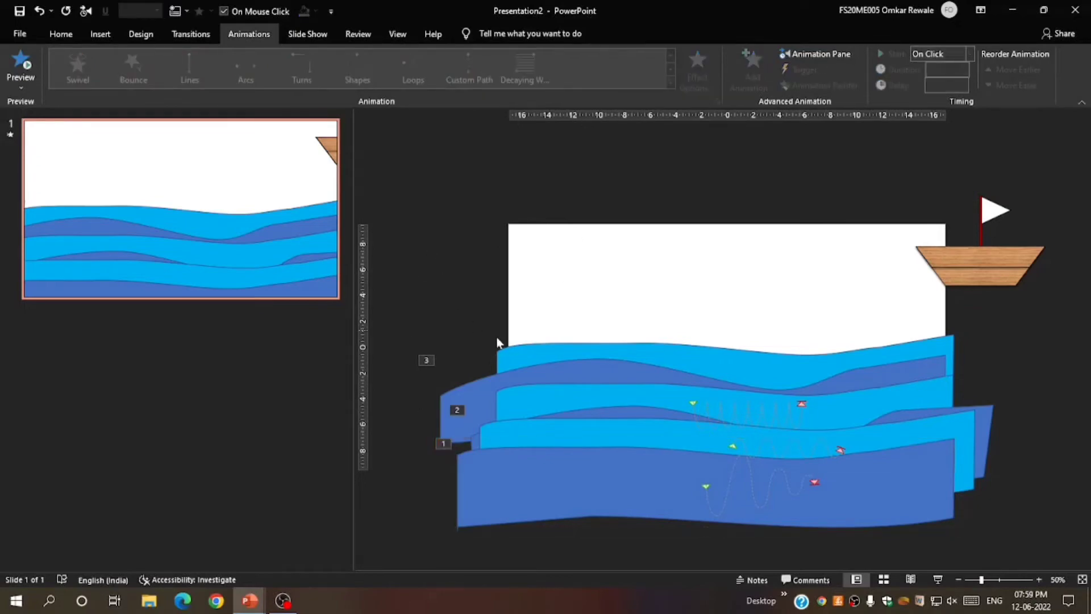
pyautogui.click(619, 383)
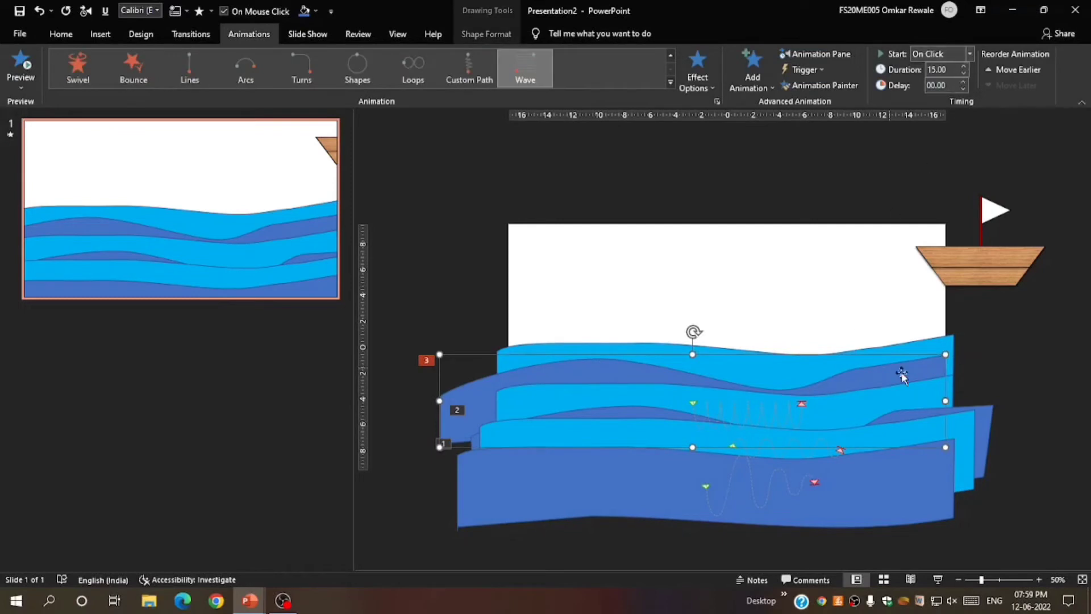
pyautogui.click(993, 414)
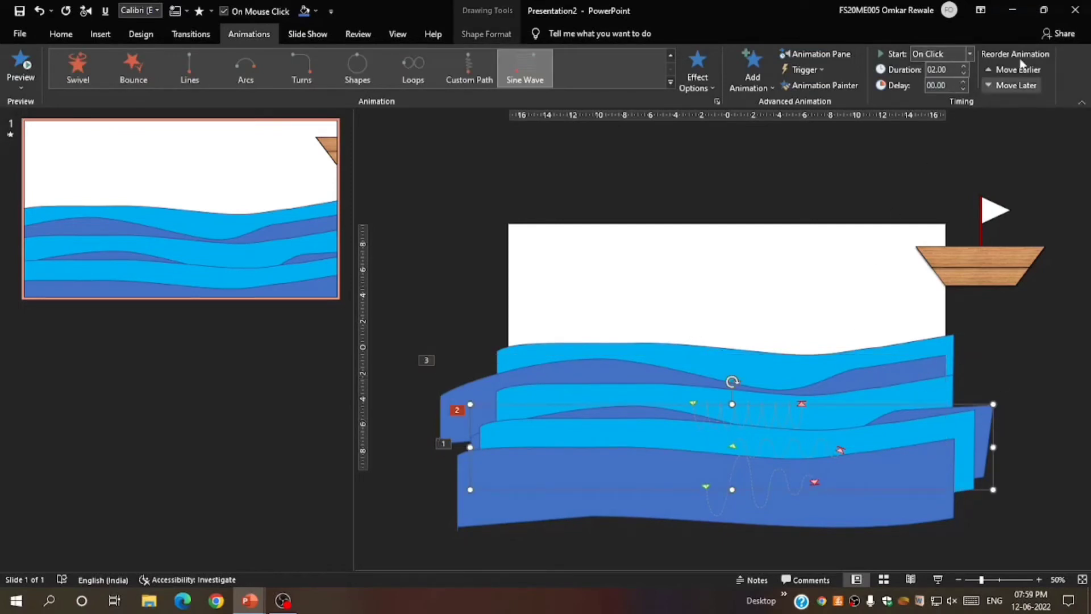
pyautogui.click(951, 69)
pyautogui.write('15')
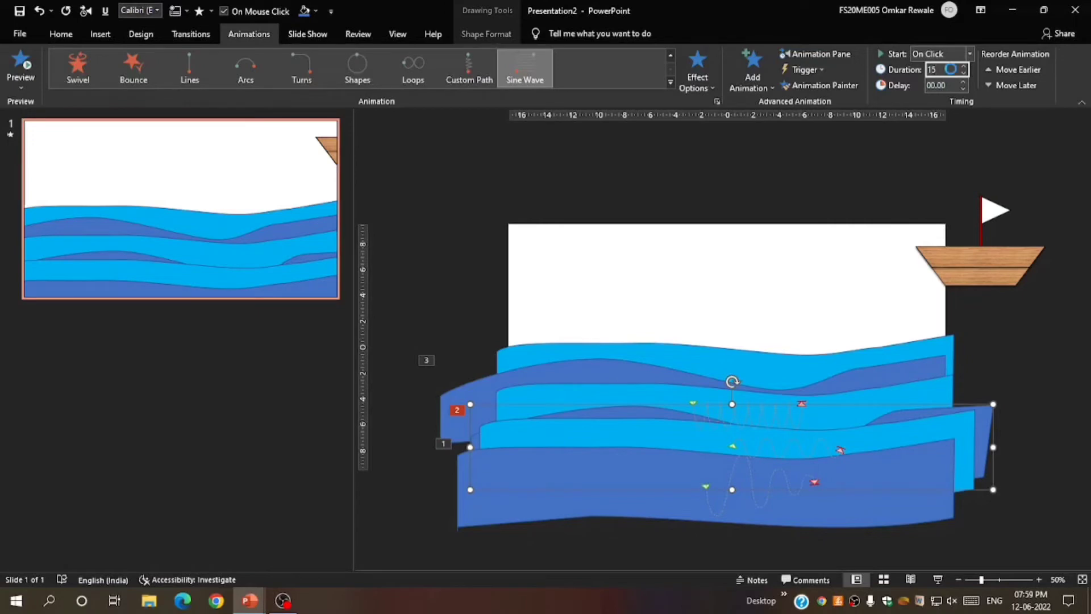
pyautogui.press('Return')
pyautogui.click(1058, 389)
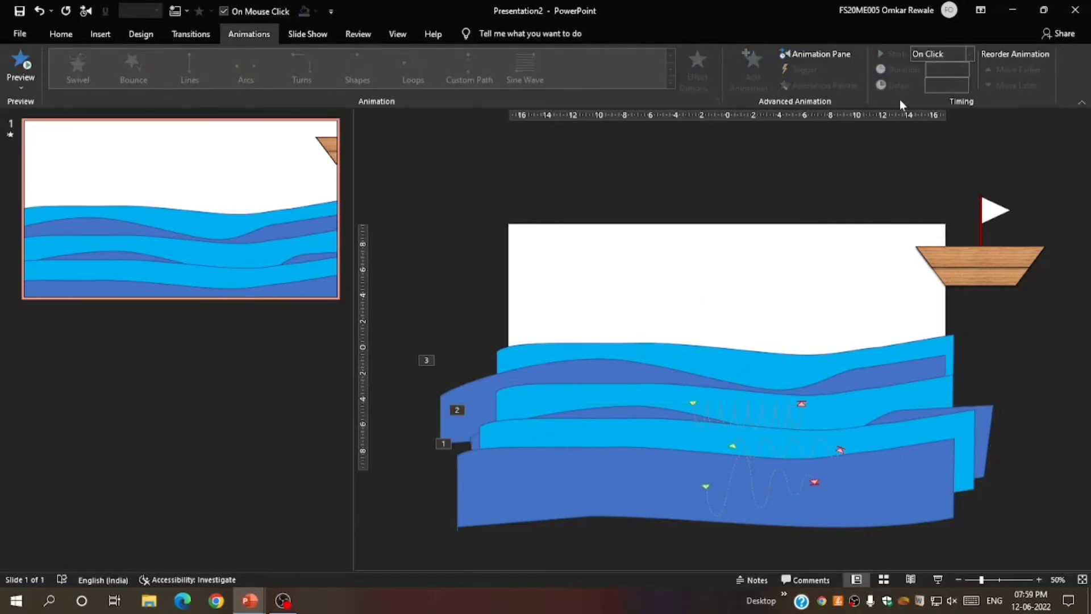
# In the Animation Pane, preview all animations and set the second animation to Start With Previous
pyautogui.click(801, 53)
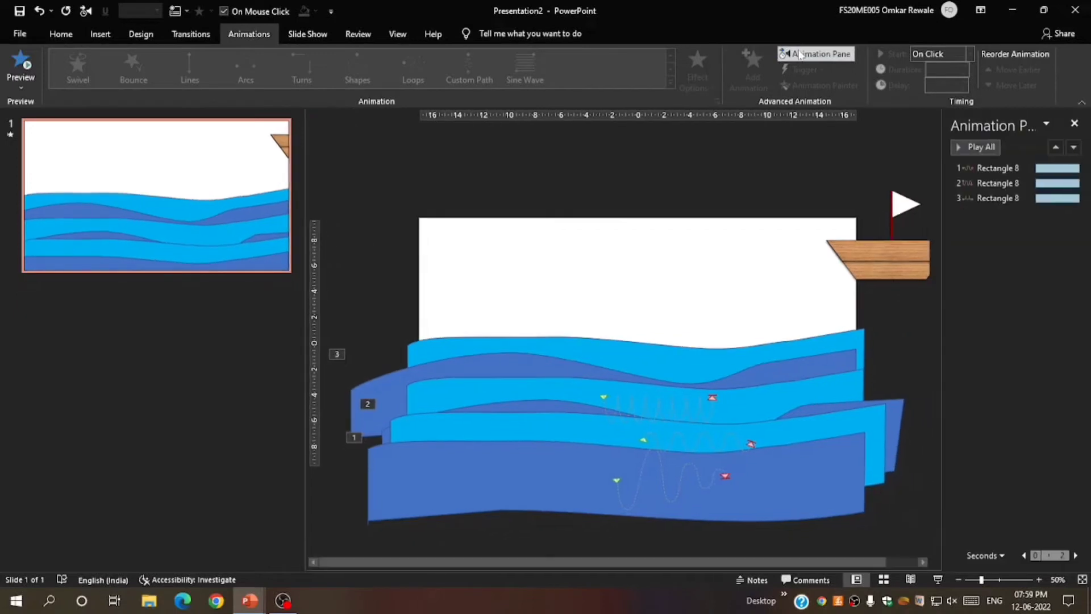
pyautogui.click(996, 147)
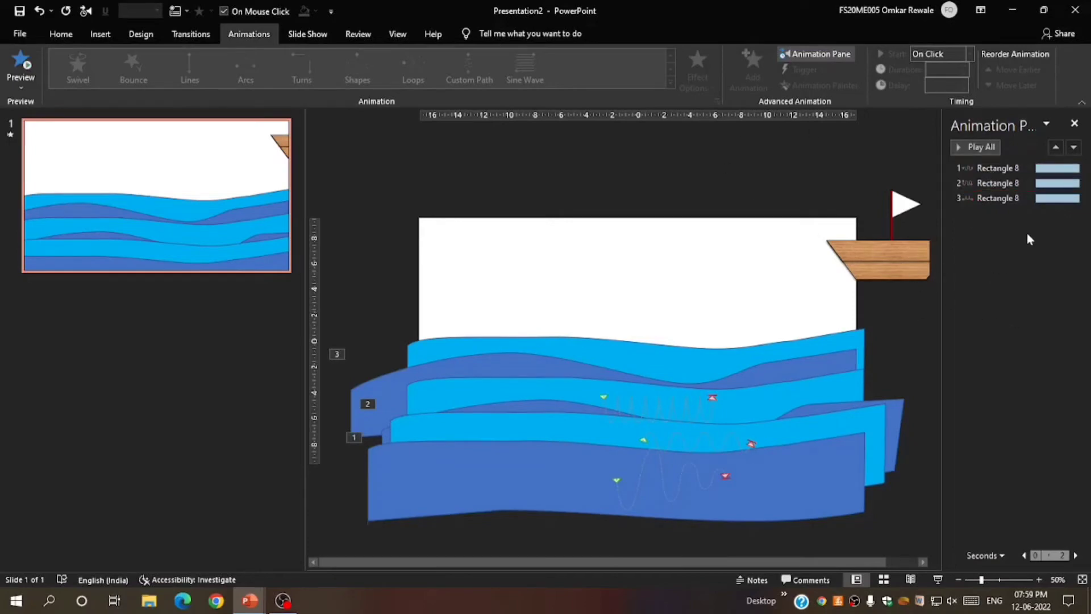
pyautogui.moveTo(999, 198); pyautogui.dragTo(998, 184)
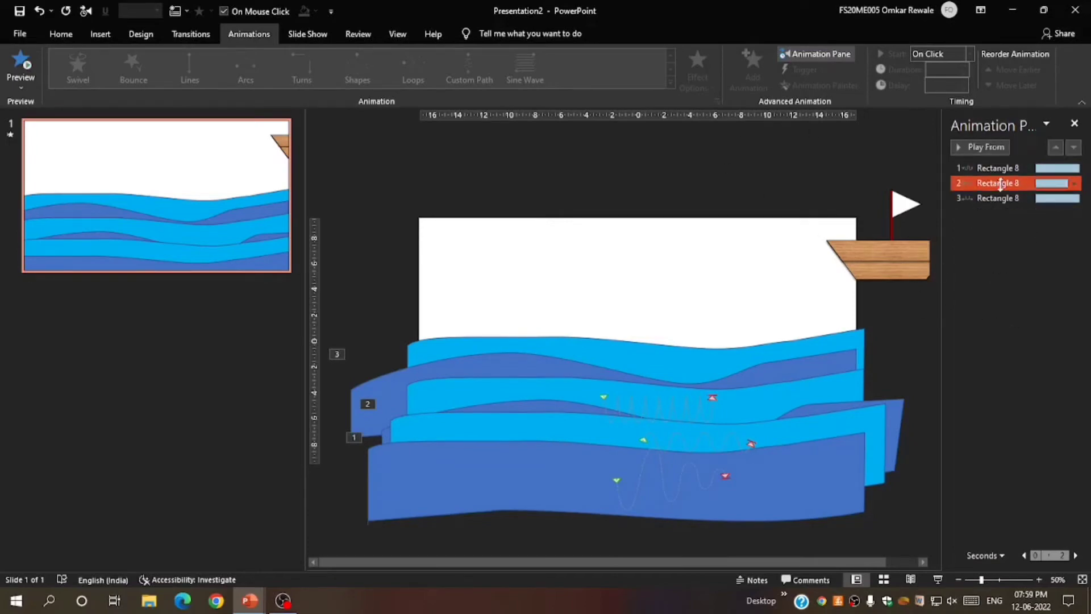
pyautogui.click(1072, 183)
pyautogui.click(1047, 220)
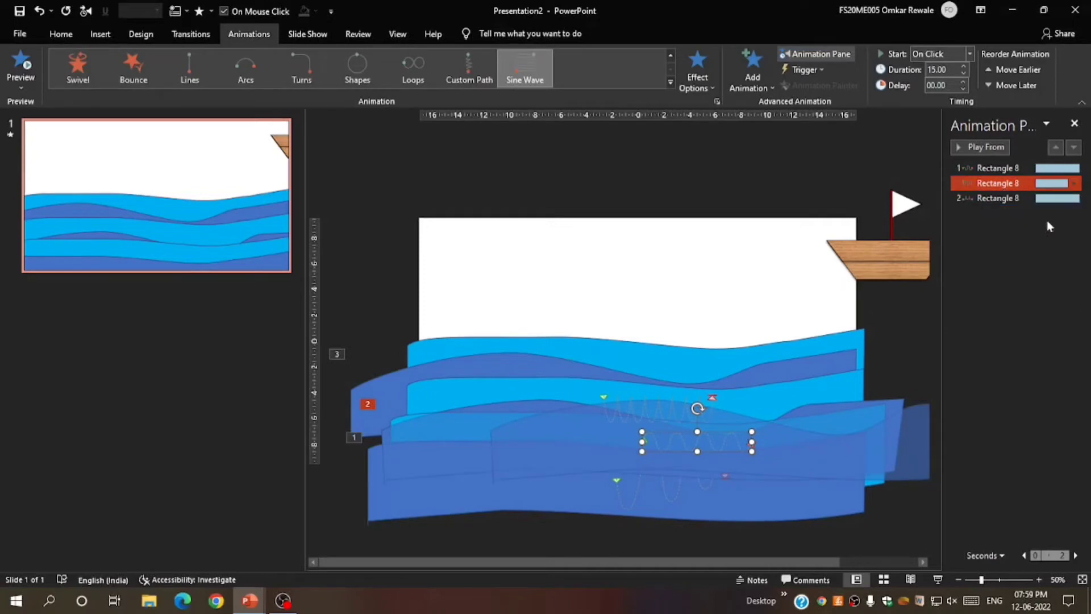
# Set the last wave animation to Start With Previous and play all animations
pyautogui.click(1002, 198)
pyautogui.click(1073, 198)
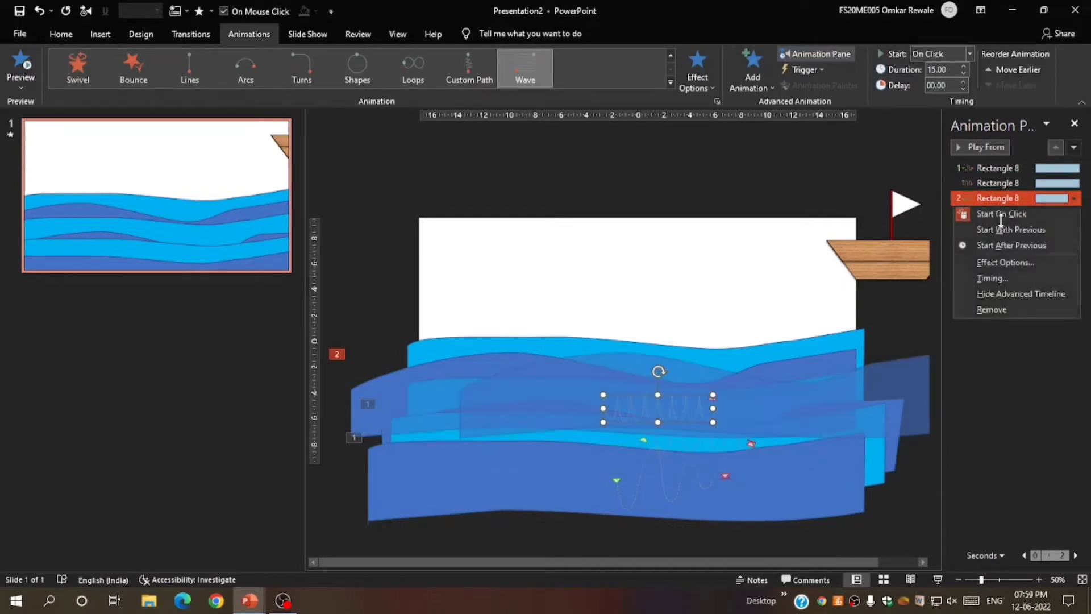
pyautogui.click(1010, 229)
pyautogui.click(1011, 168)
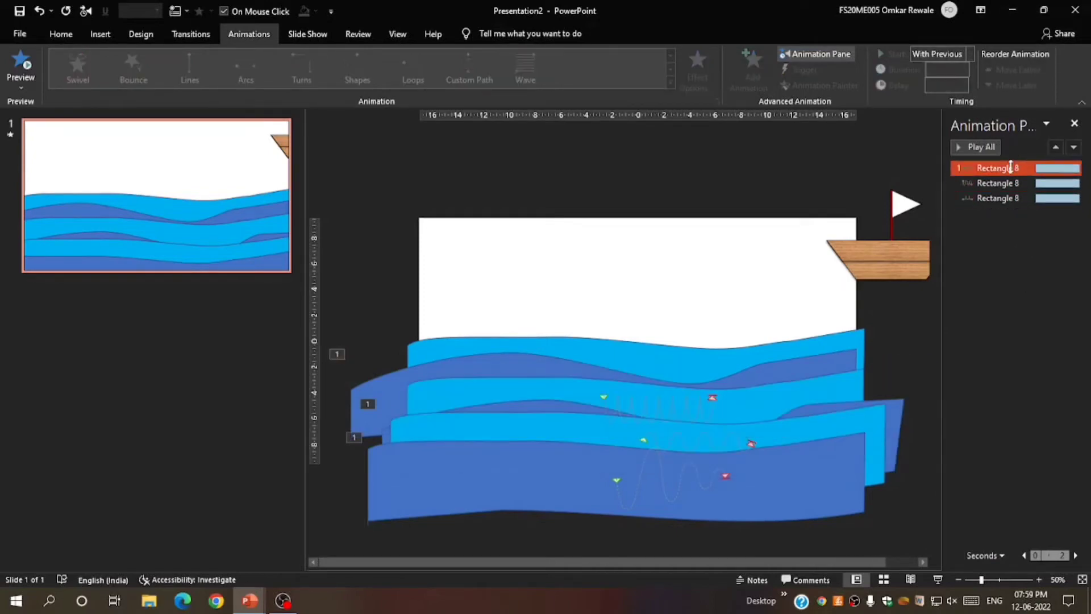
pyautogui.click(1002, 168)
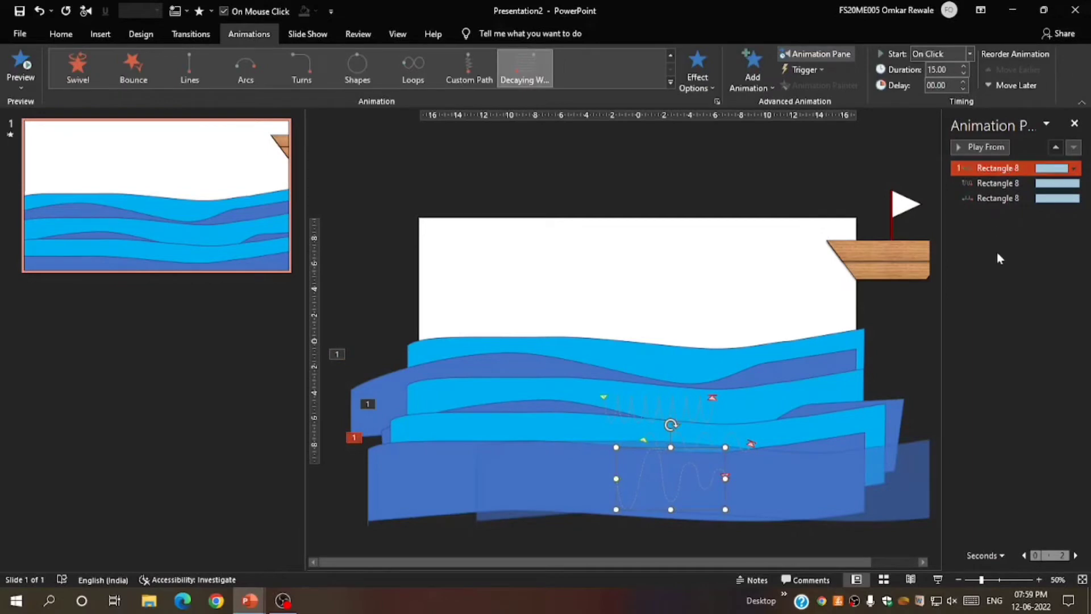
pyautogui.click(993, 146)
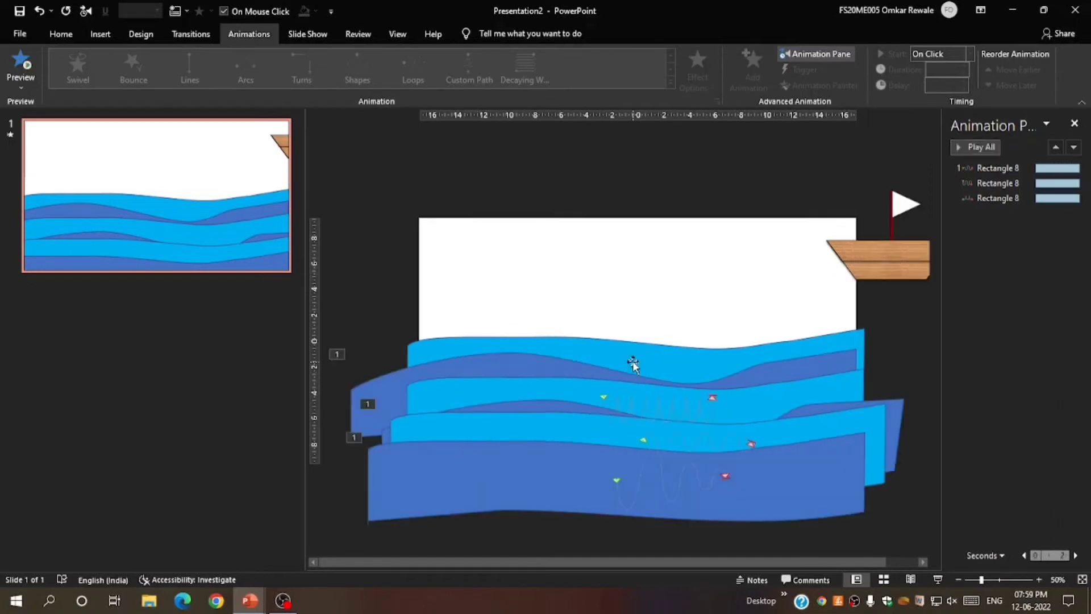
# Stretch the bottom dark blue wave's left edge outward in two drags
pyautogui.click(571, 361)
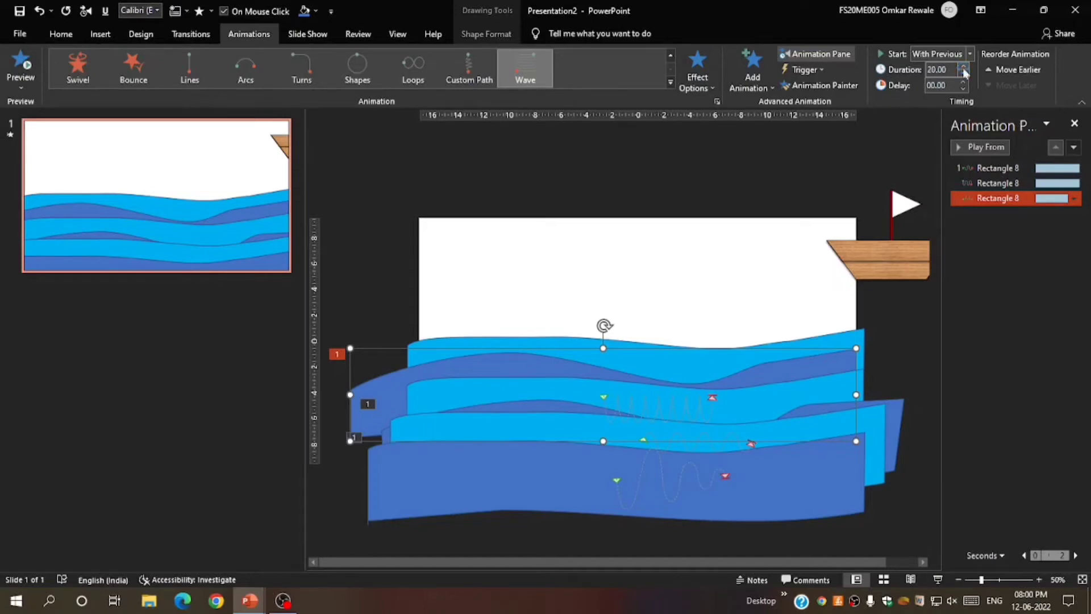
pyautogui.click(622, 510)
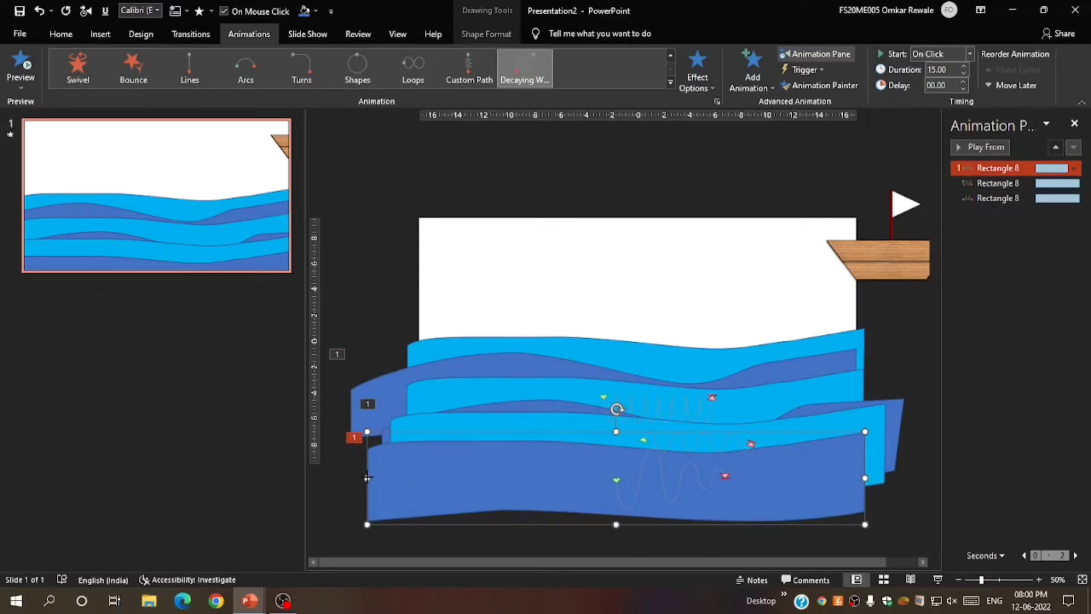
pyautogui.moveTo(367, 478); pyautogui.dragTo(316, 476)
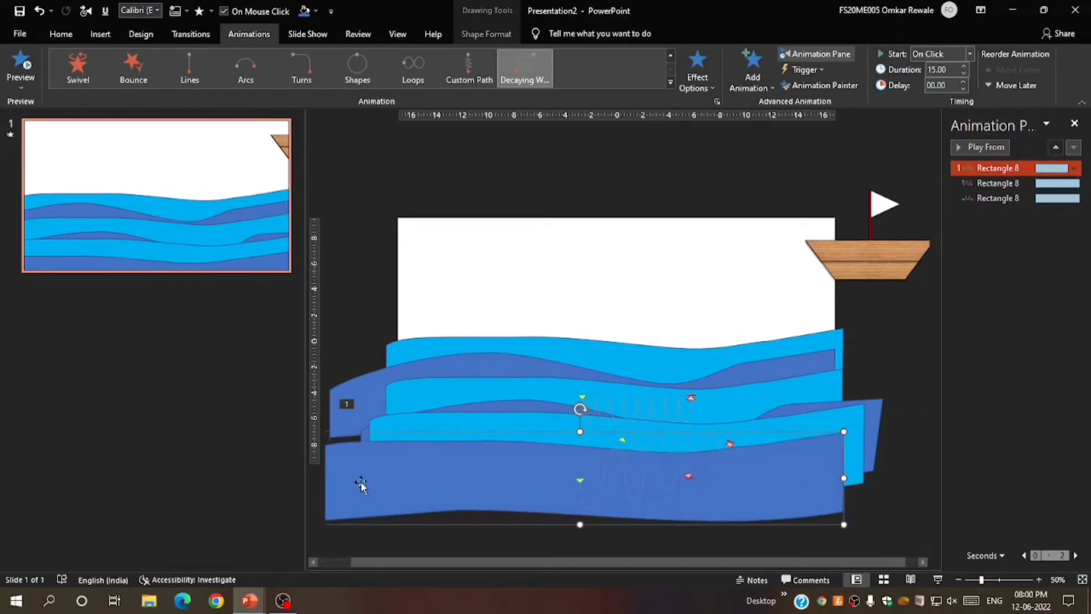
pyautogui.click(1033, 297)
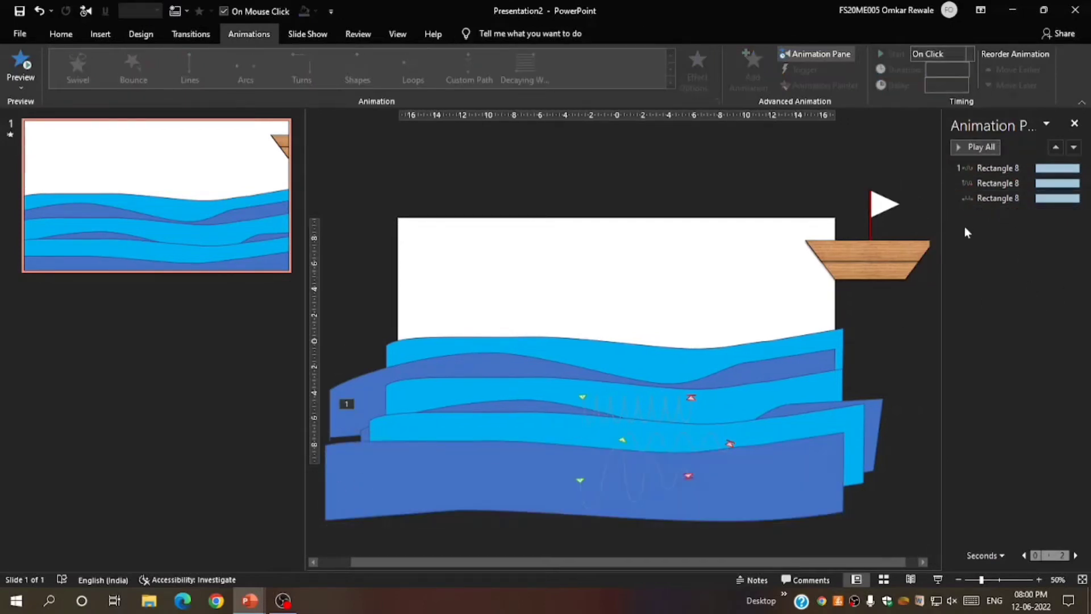
pyautogui.scroll(-2, 866, 364)
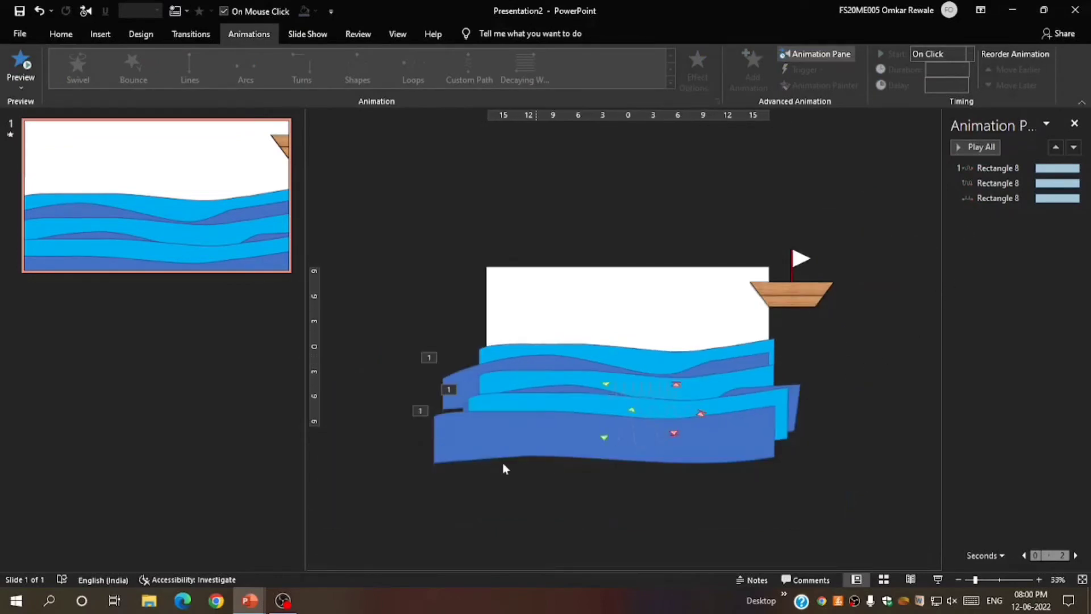
pyautogui.click(474, 443)
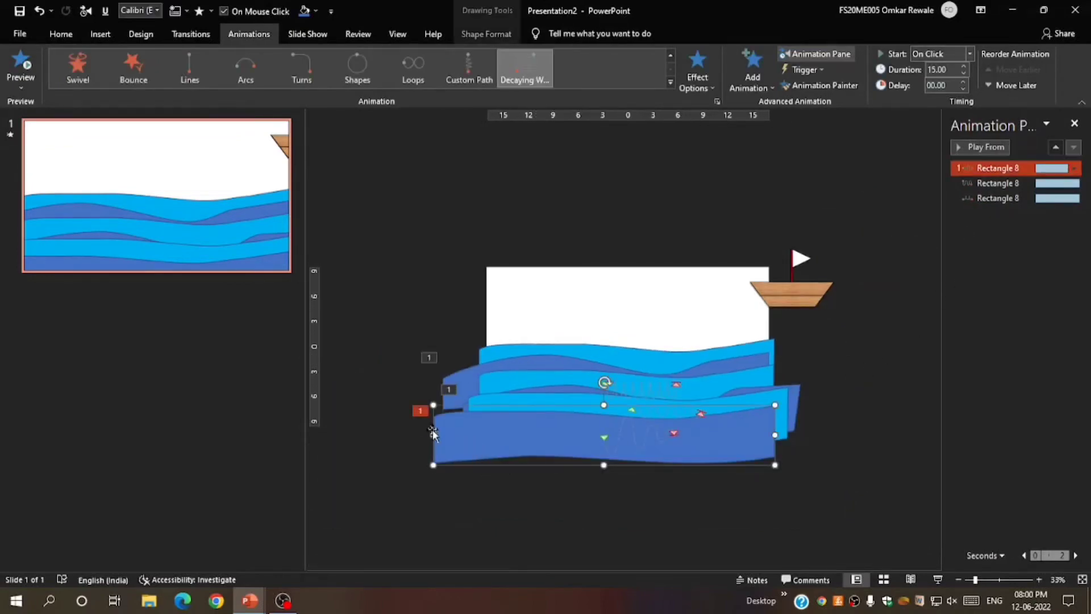
pyautogui.moveTo(433, 435); pyautogui.dragTo(422, 434)
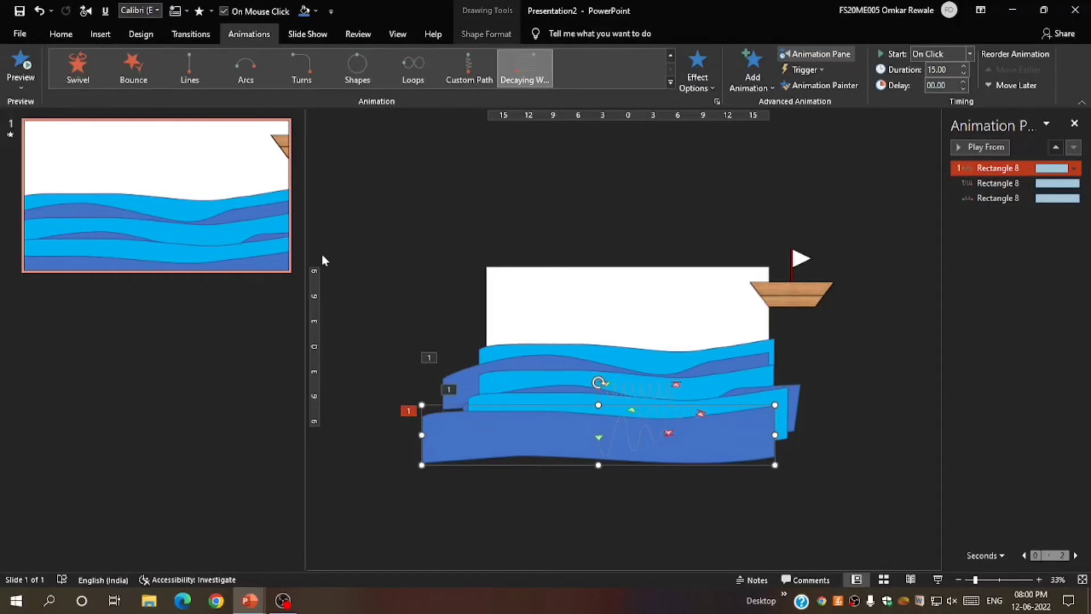
pyautogui.click(1018, 292)
# Preview the animations, extend the bottom wave further left, and replay all animations
pyautogui.click(975, 149)
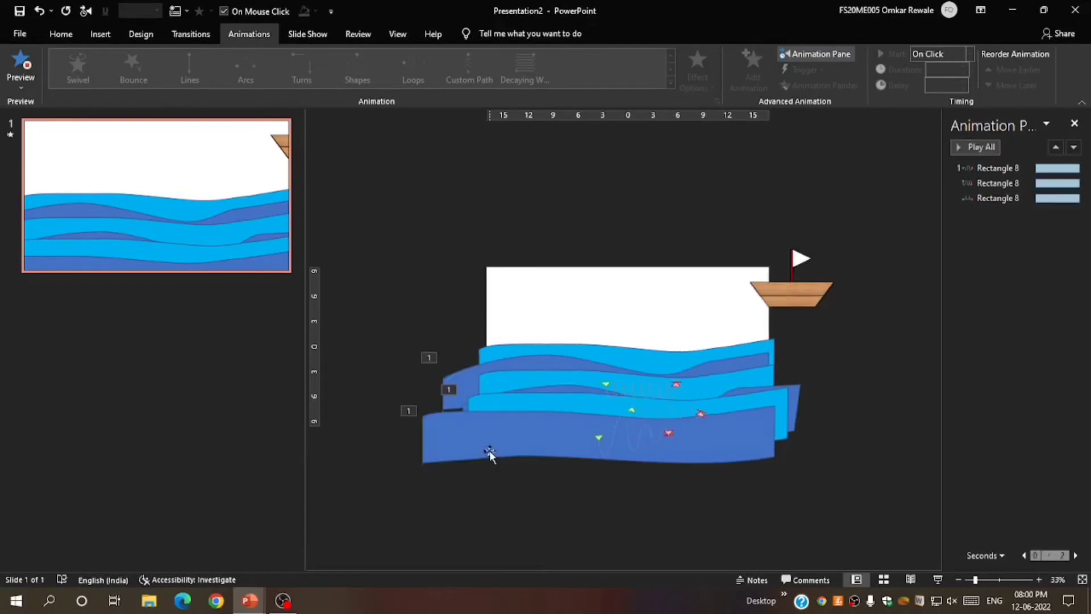
pyautogui.click(420, 450)
pyautogui.moveTo(421, 434); pyautogui.dragTo(367, 434)
pyautogui.click(488, 514)
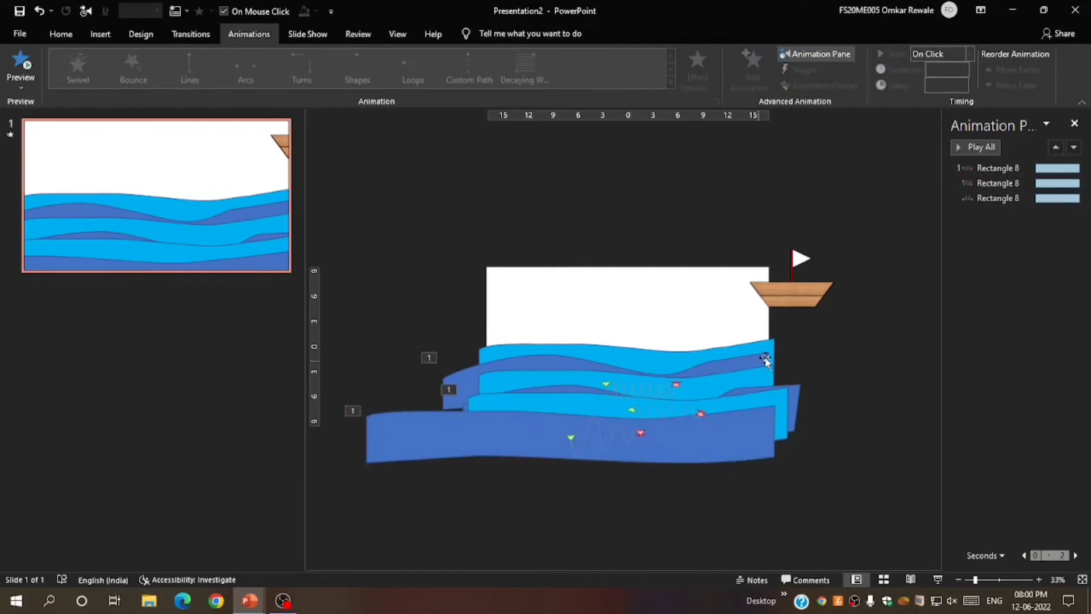
pyautogui.click(652, 398)
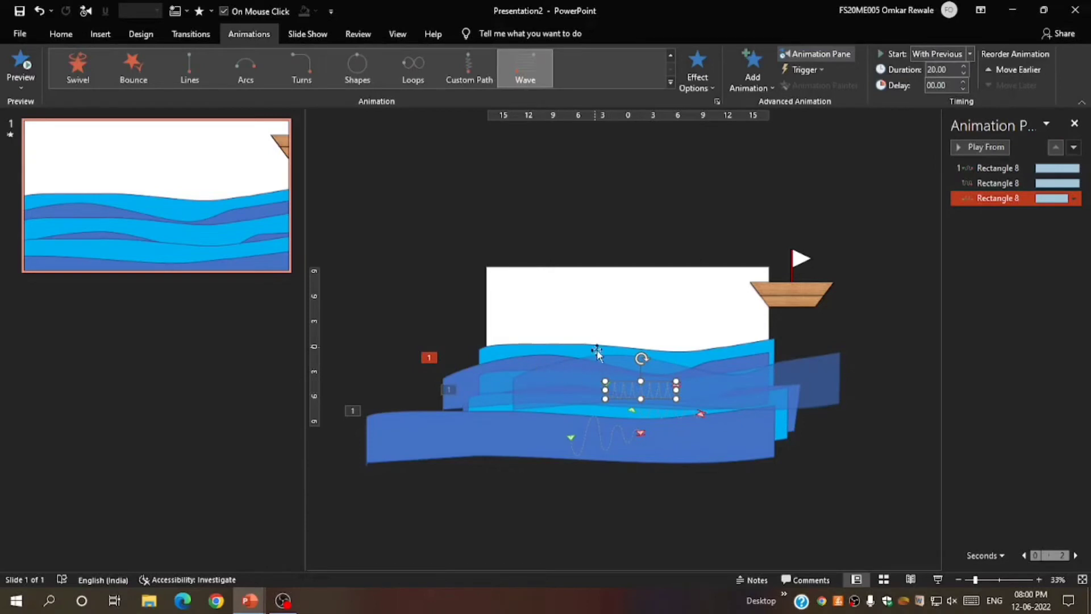
pyautogui.click(903, 400)
pyautogui.click(981, 146)
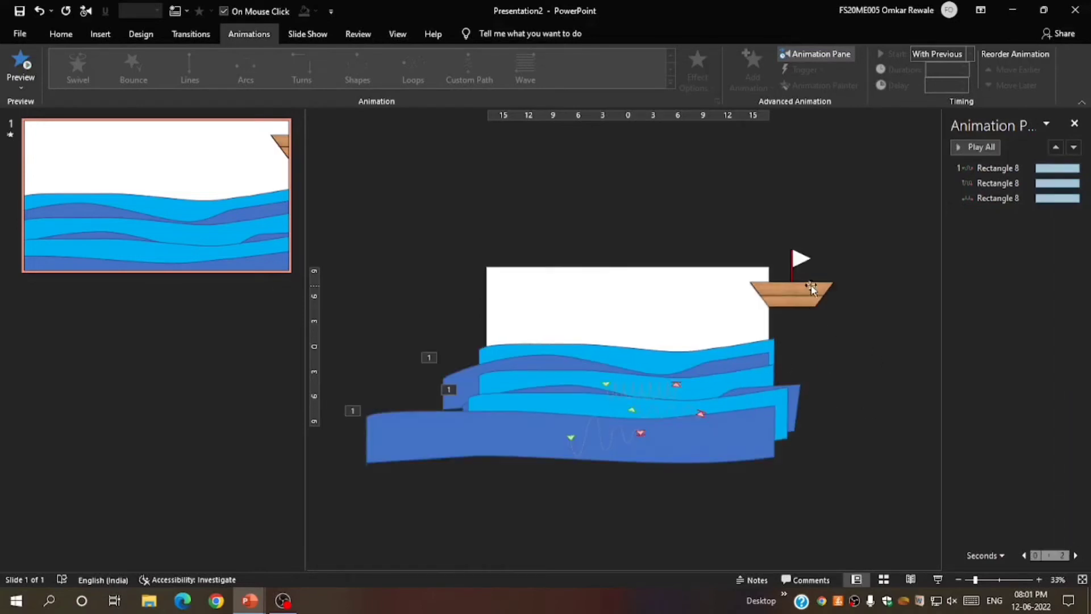
pyautogui.keyDown('ctrl'); pyautogui.scroll(2, 834, 287); pyautogui.keyUp('ctrl')
# Move the boat-and-flag group from the corner onto the top wave at the slide's left, then reselect it
pyautogui.moveTo(849, 248); pyautogui.dragTo(373, 362)
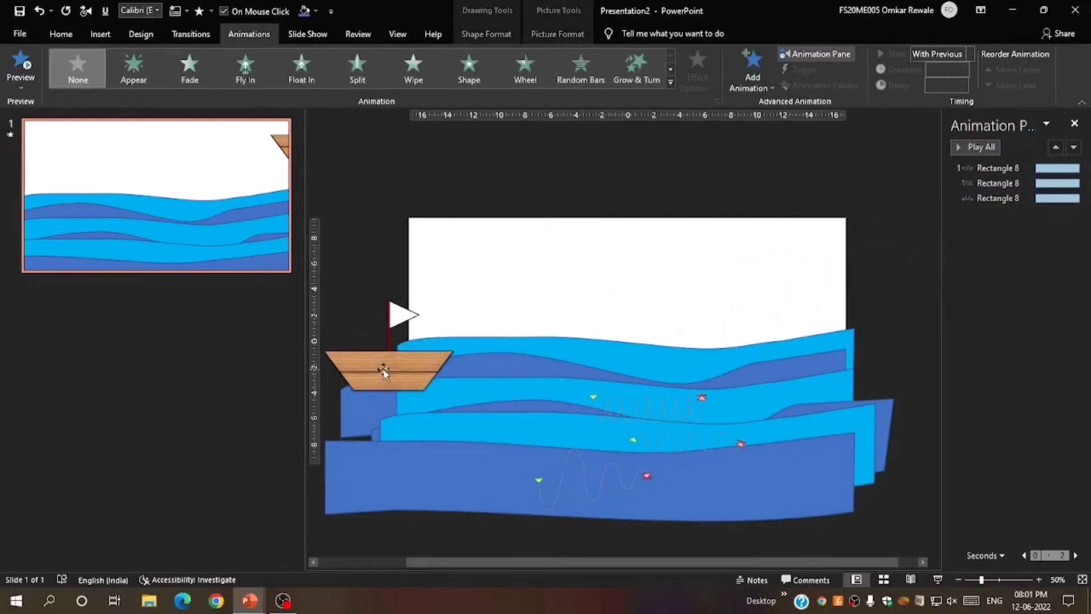
pyautogui.moveTo(379, 367)
pyautogui.mouseDown()
pyautogui.moveTo(474, 373)
pyautogui.moveTo(493, 360)
pyautogui.mouseUp()
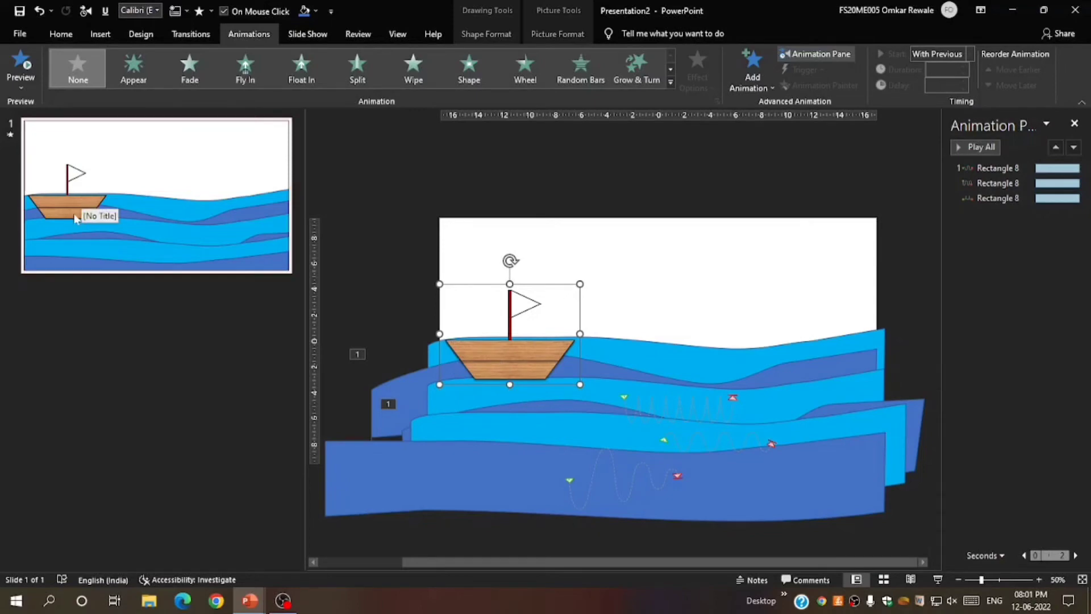
pyautogui.moveTo(492, 356)
pyautogui.mouseDown()
pyautogui.moveTo(502, 377)
pyautogui.moveTo(524, 382)
pyautogui.moveTo(523, 361)
pyautogui.mouseUp()
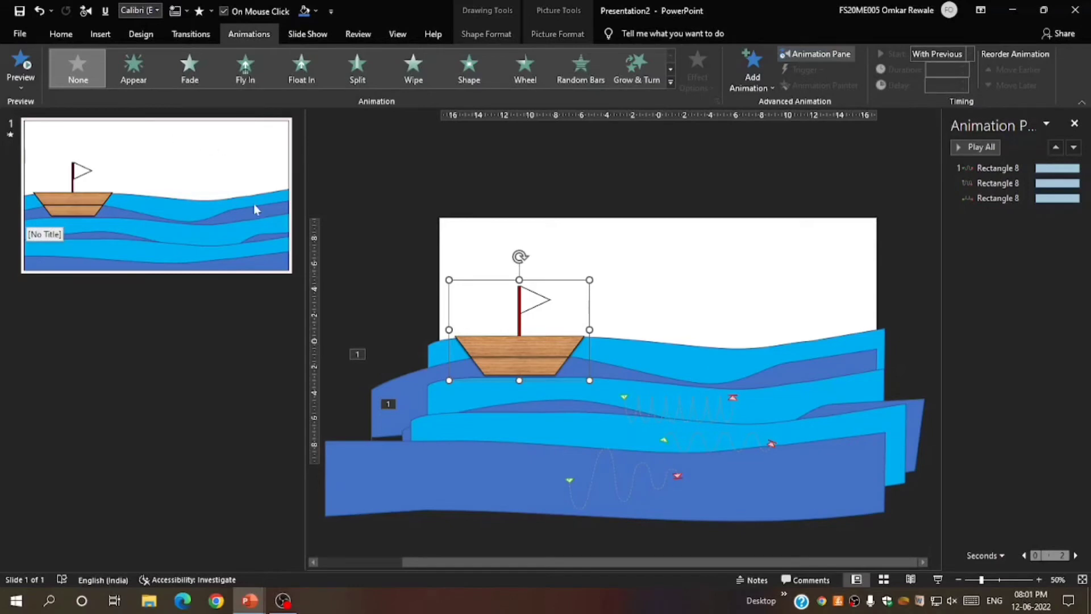
pyautogui.click(381, 280)
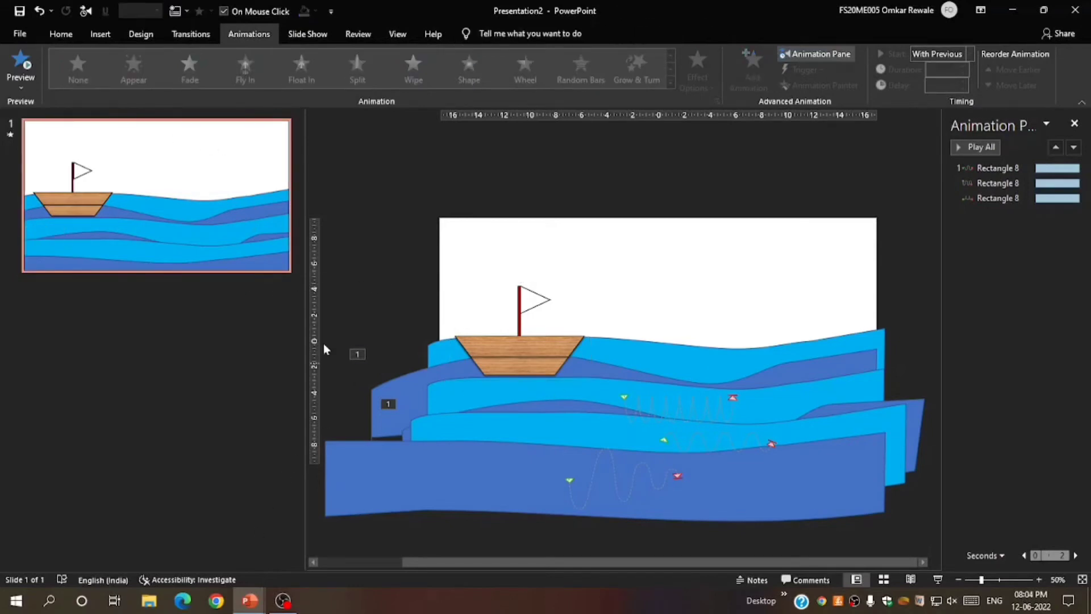
pyautogui.click(543, 337)
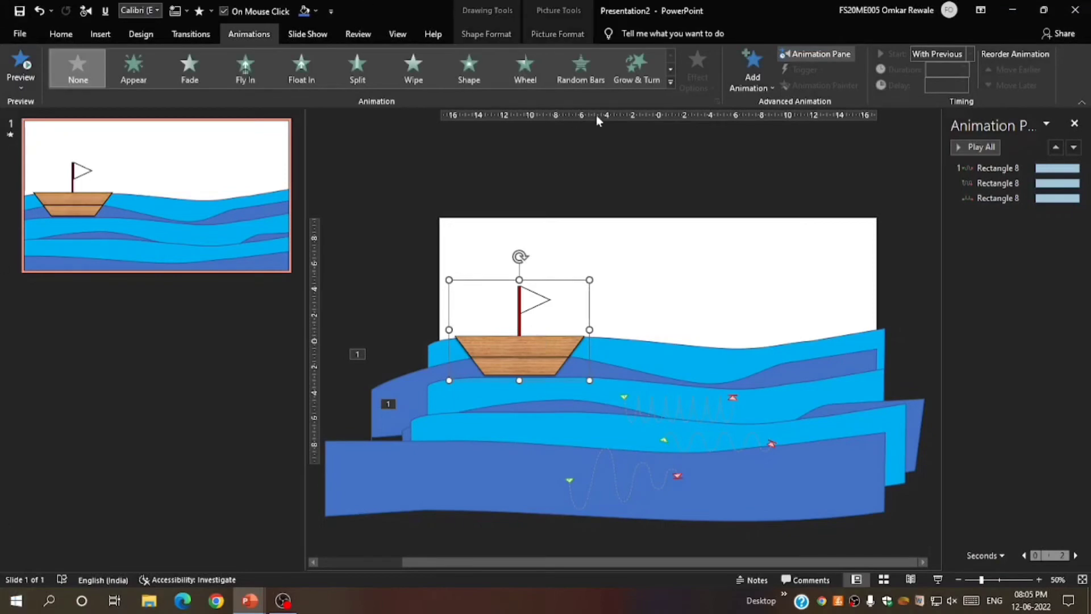
# Apply the Wave motion path to the boat group from More Motion Paths
pyautogui.click(671, 85)
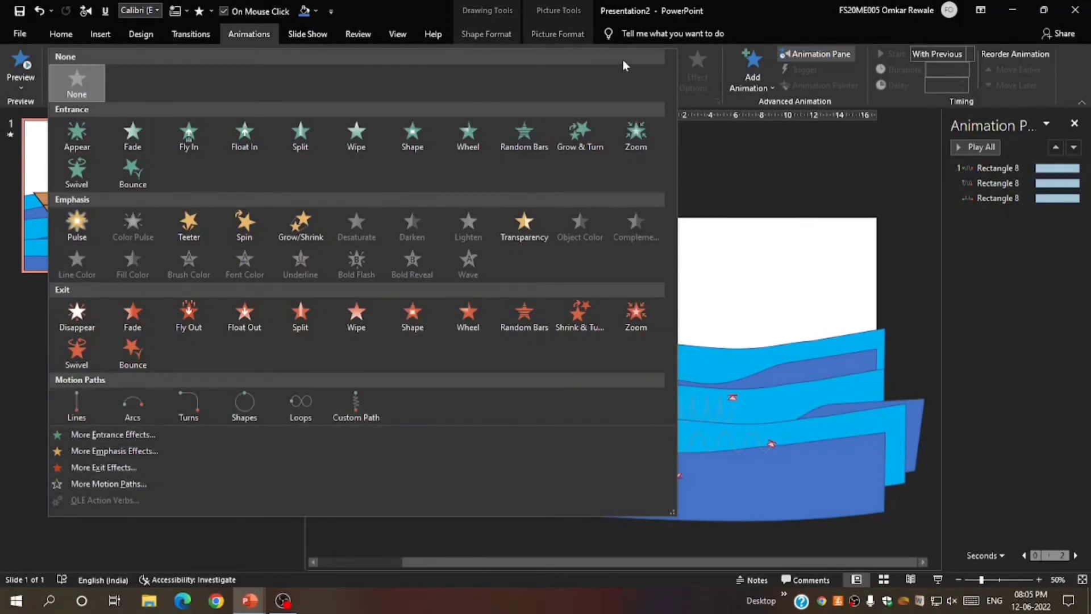
pyautogui.click(164, 483)
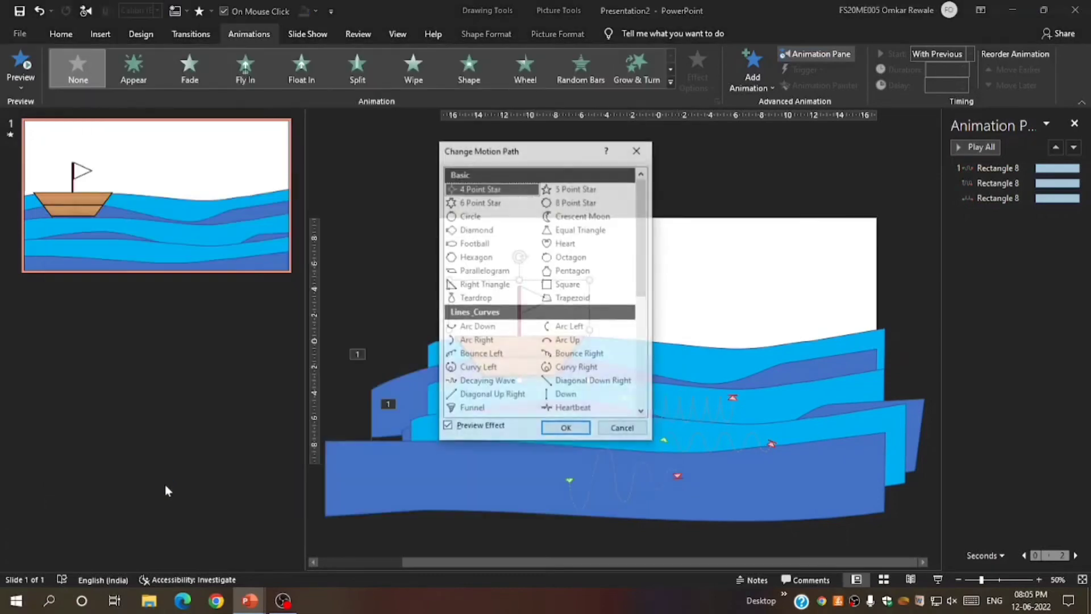
pyautogui.scroll(-3, 499, 340)
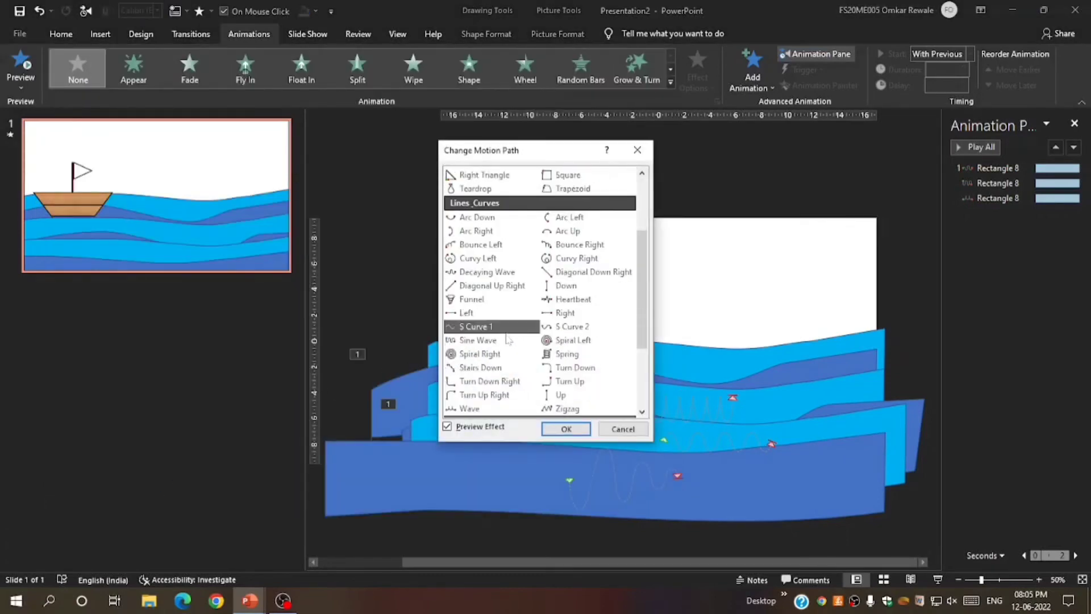
pyautogui.click(484, 411)
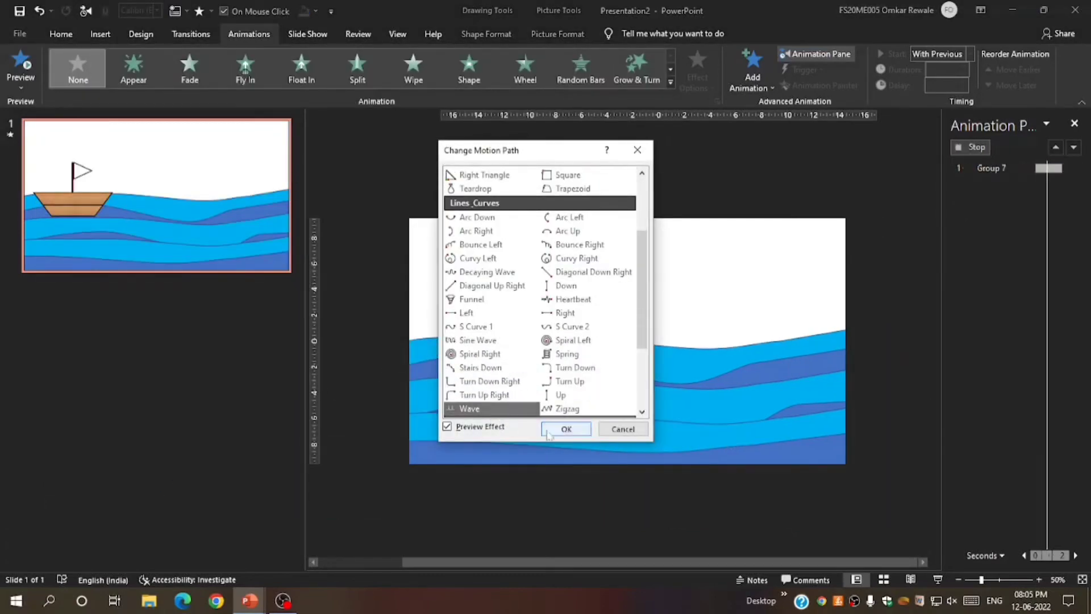
pyautogui.click(563, 429)
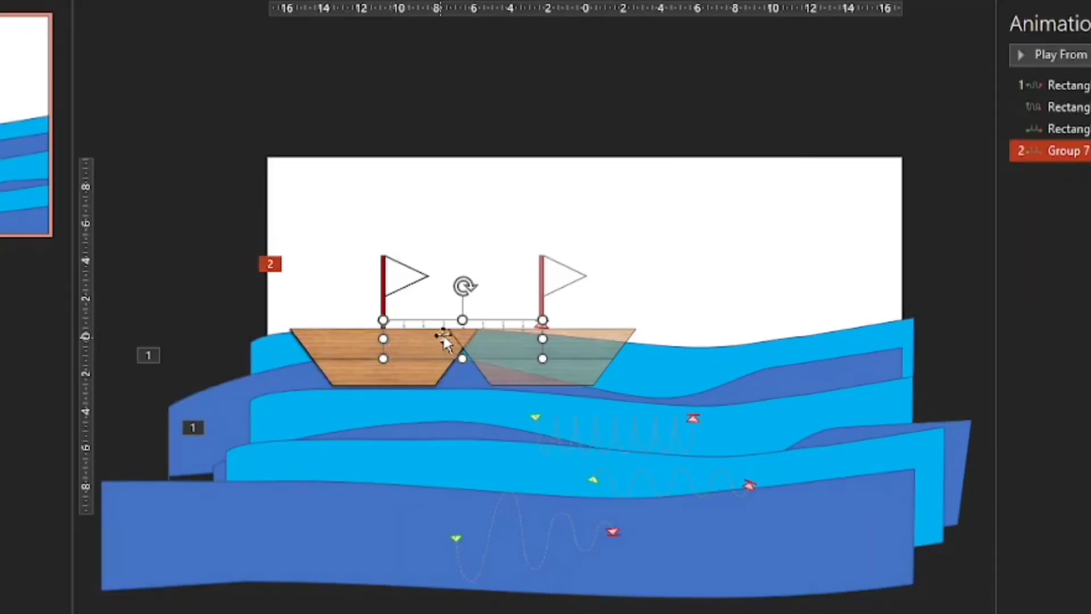
# Stretch the boat's path: end past the right edge, start beyond the left edge
pyautogui.click(570, 338)
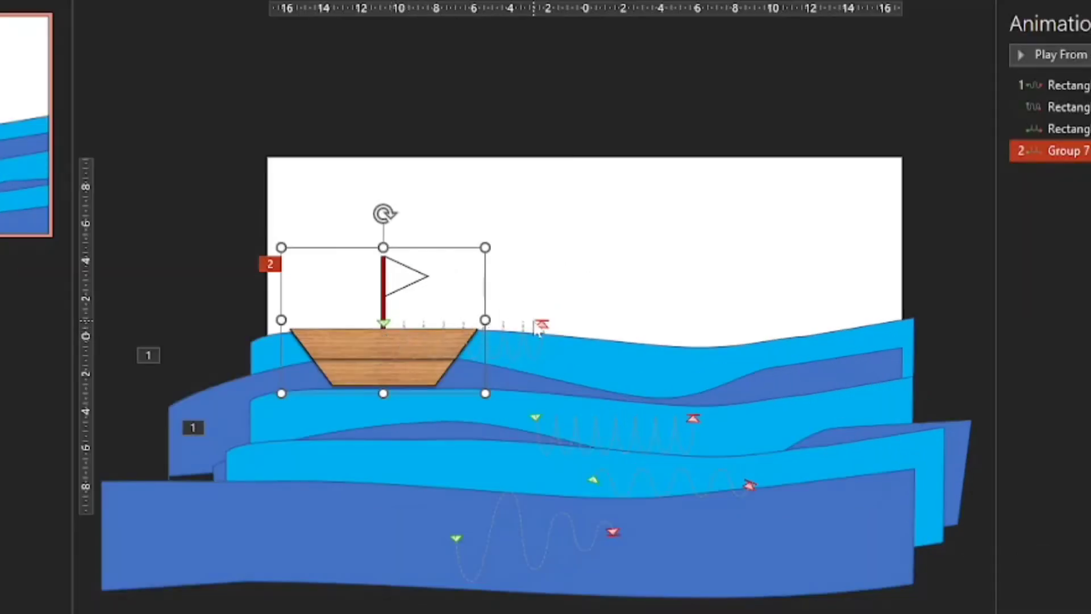
pyautogui.click(542, 321)
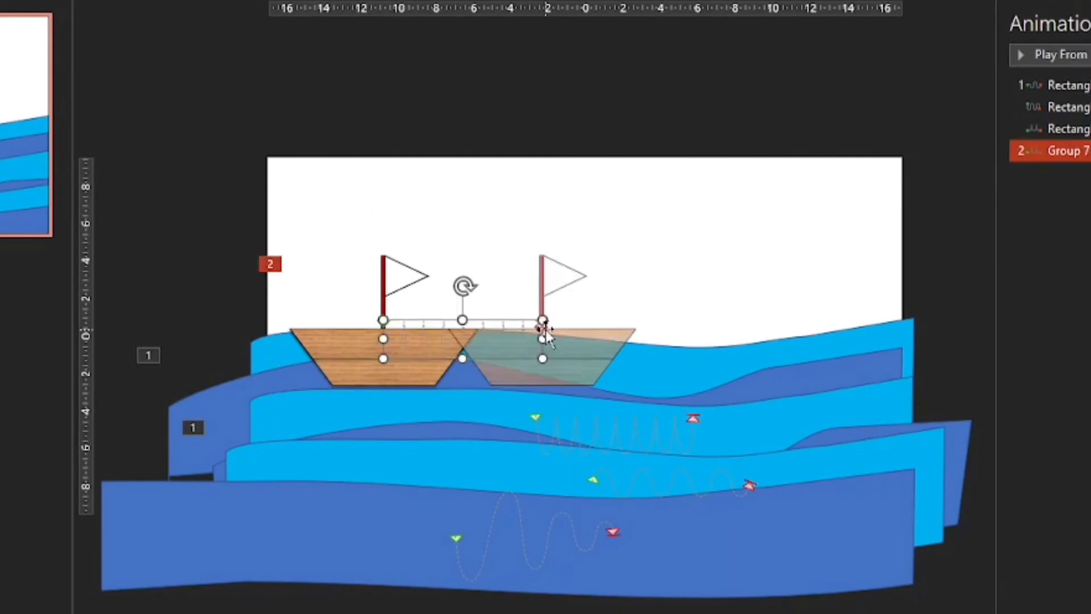
pyautogui.moveTo(544, 324); pyautogui.dragTo(994, 353)
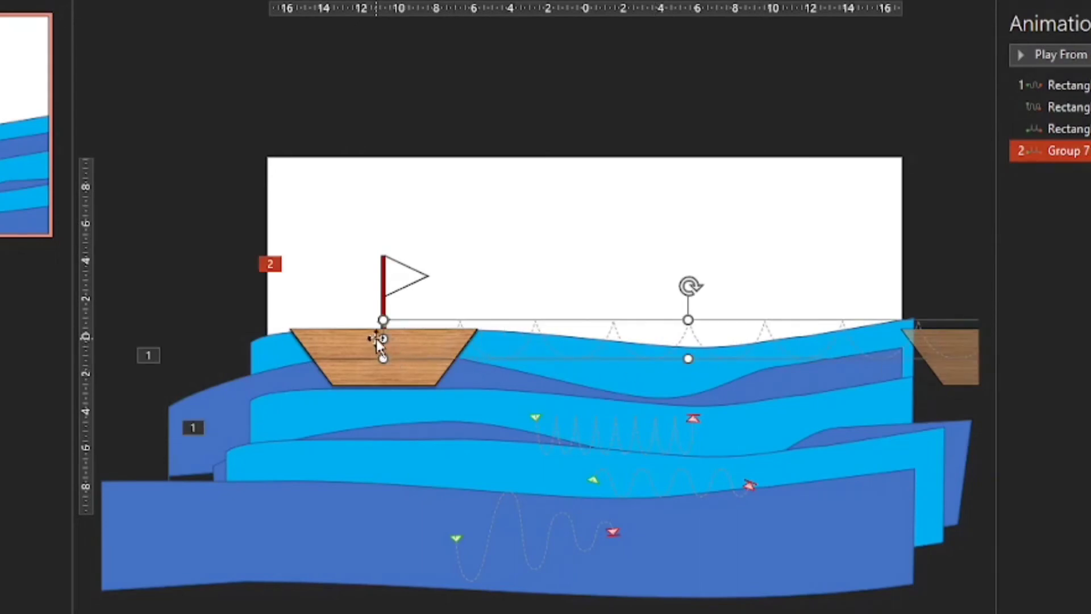
pyautogui.moveTo(382, 338); pyautogui.dragTo(170, 335)
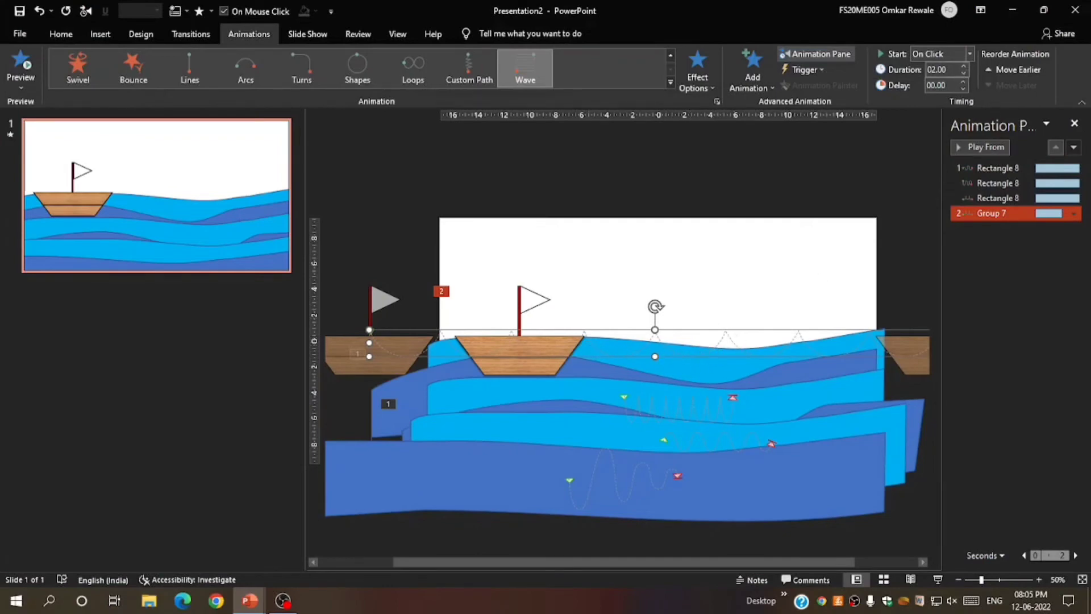
# Set the boat animation's duration to 14.00 seconds and preview from it
pyautogui.click(940, 69)
pyautogui.press('Return')
pyautogui.click(986, 147)
# Send the two top wave layers to the back so the boat hull shows in front
pyautogui.click(506, 388)
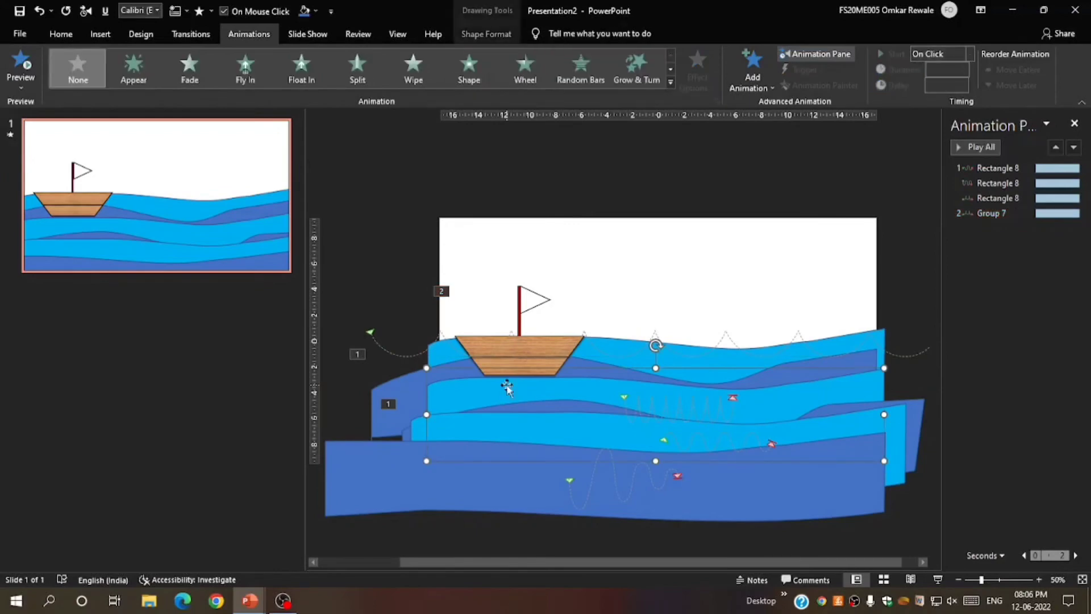
pyautogui.click(500, 341)
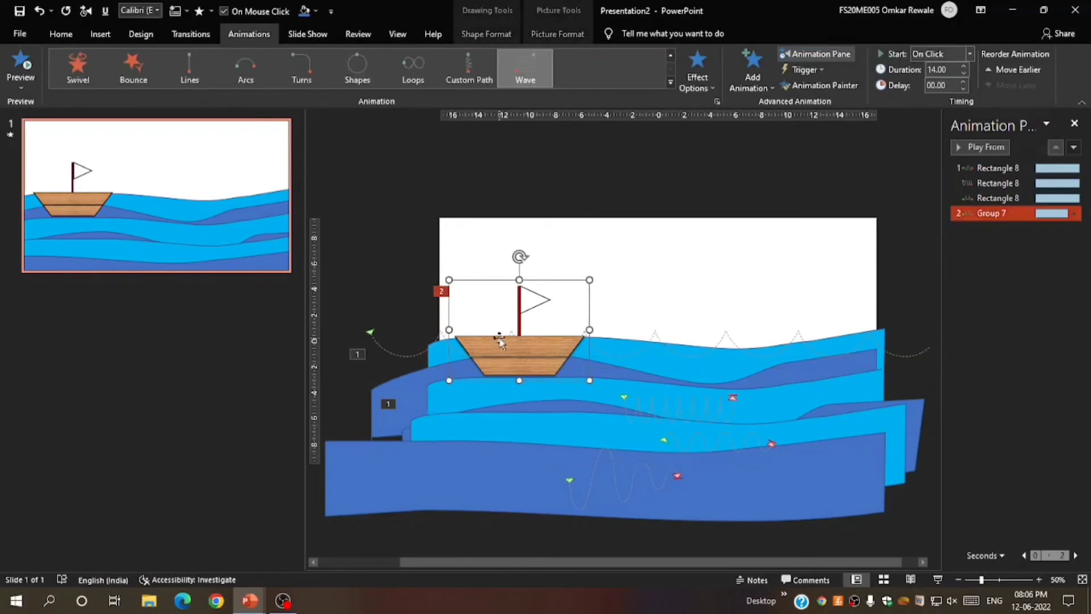
pyautogui.rightClick(499, 338)
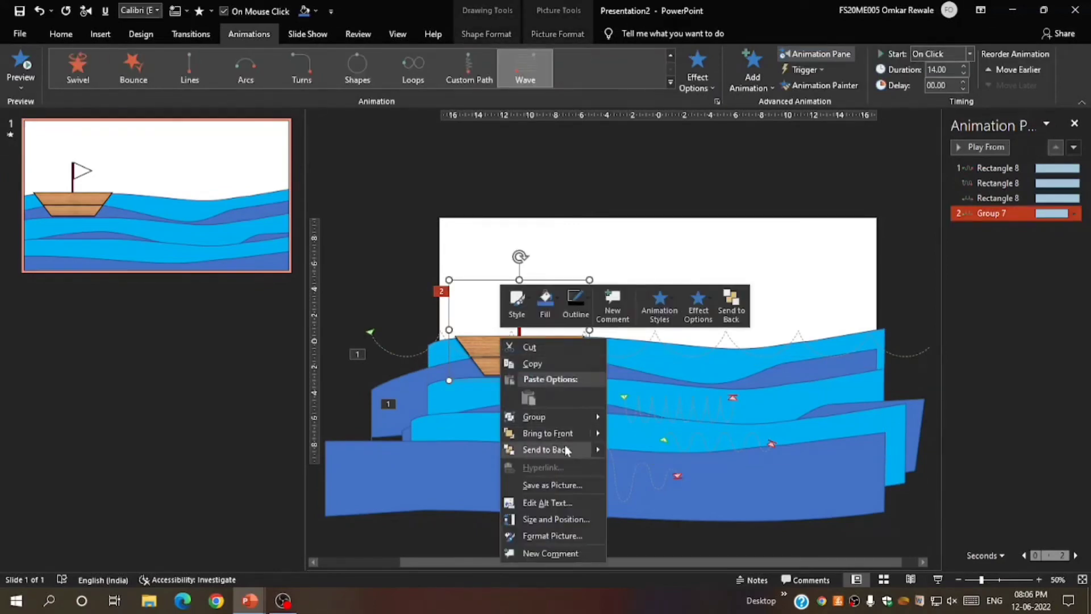
pyautogui.press('Escape')
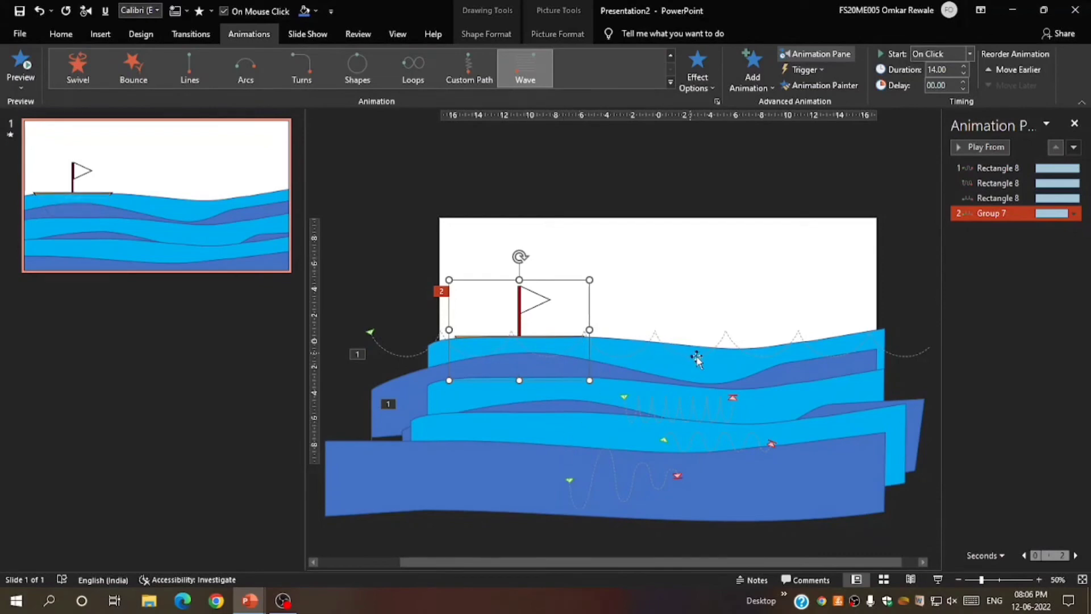
pyautogui.click(744, 366)
pyautogui.rightClick(727, 372)
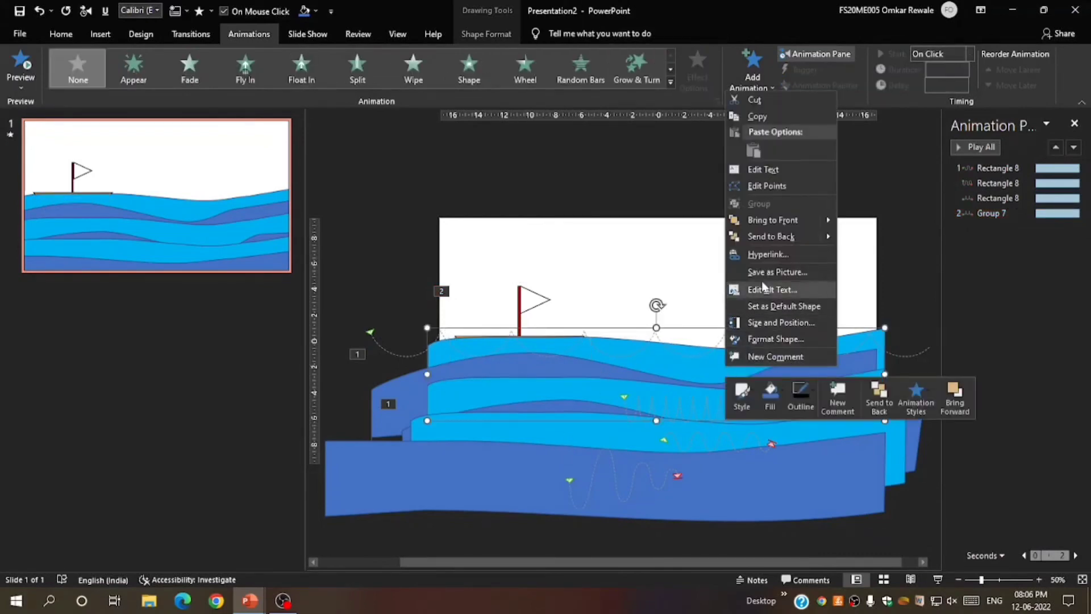
pyautogui.click(768, 237)
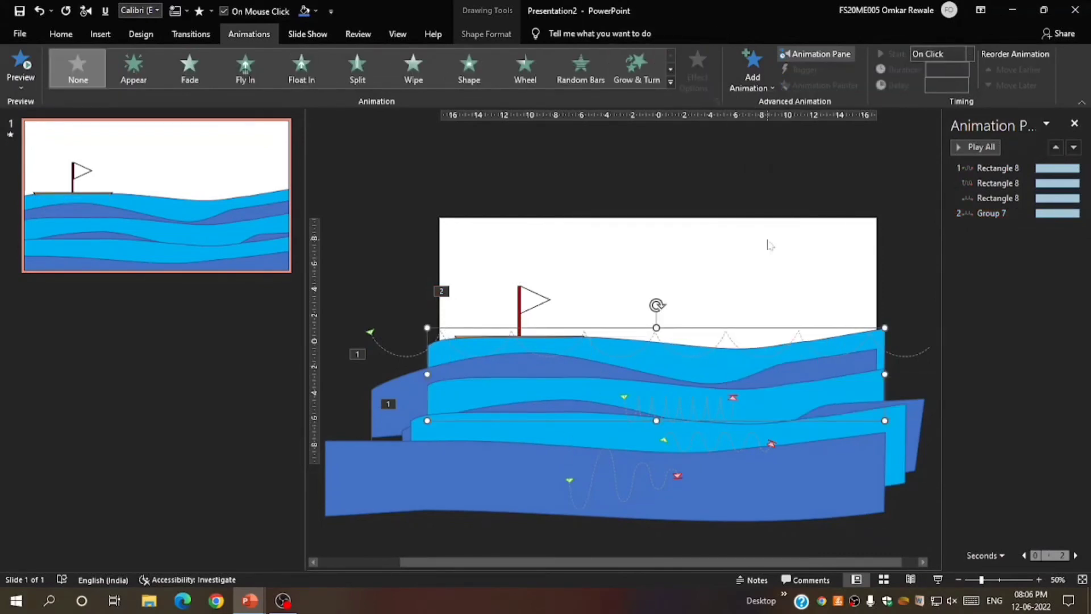
pyautogui.click(813, 373)
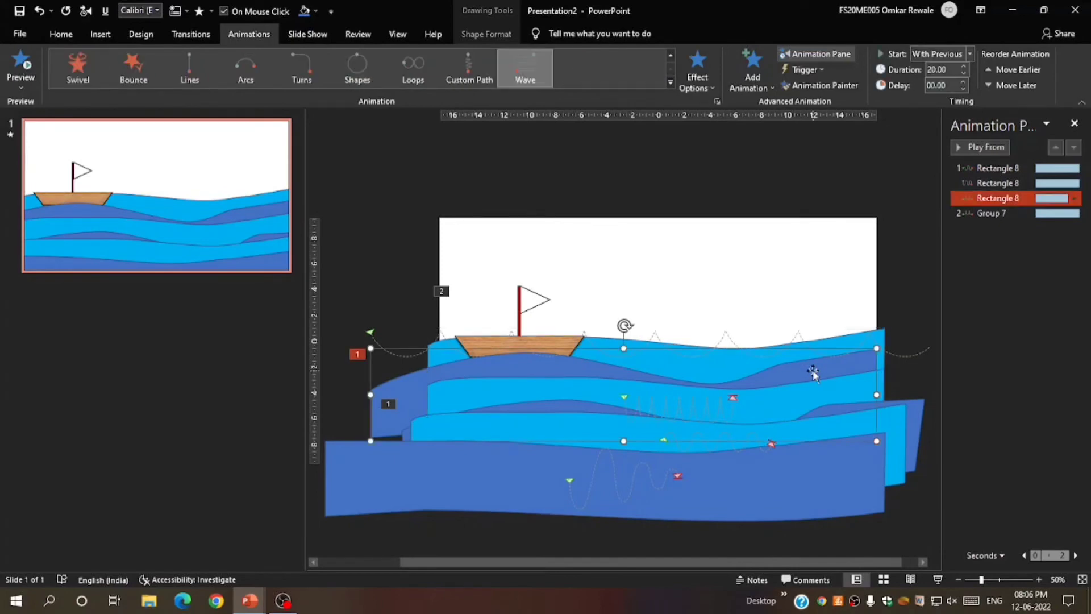
pyautogui.rightClick(814, 373)
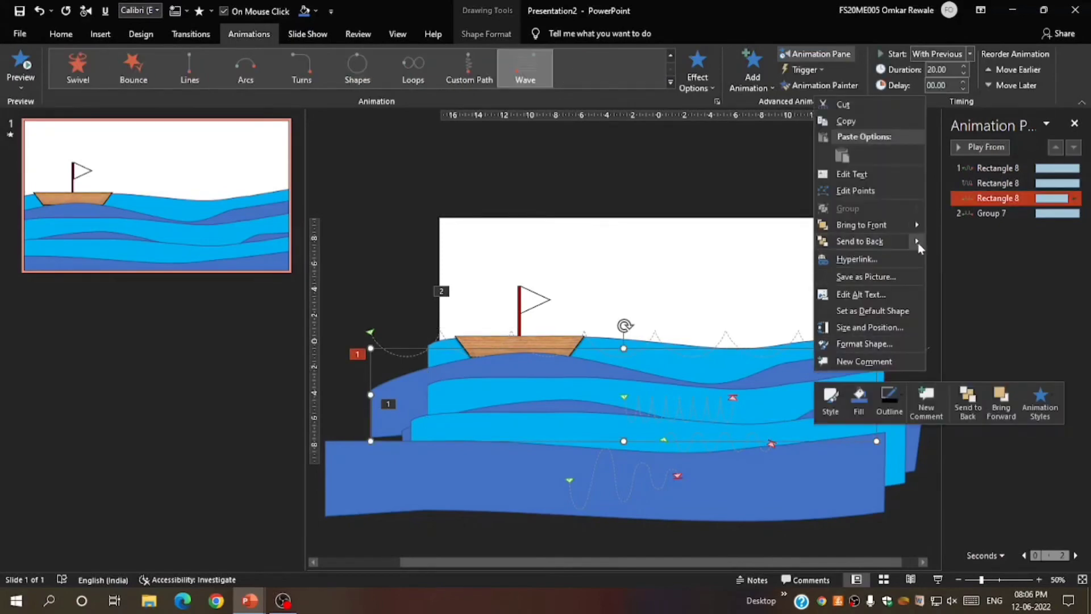
pyautogui.click(963, 258)
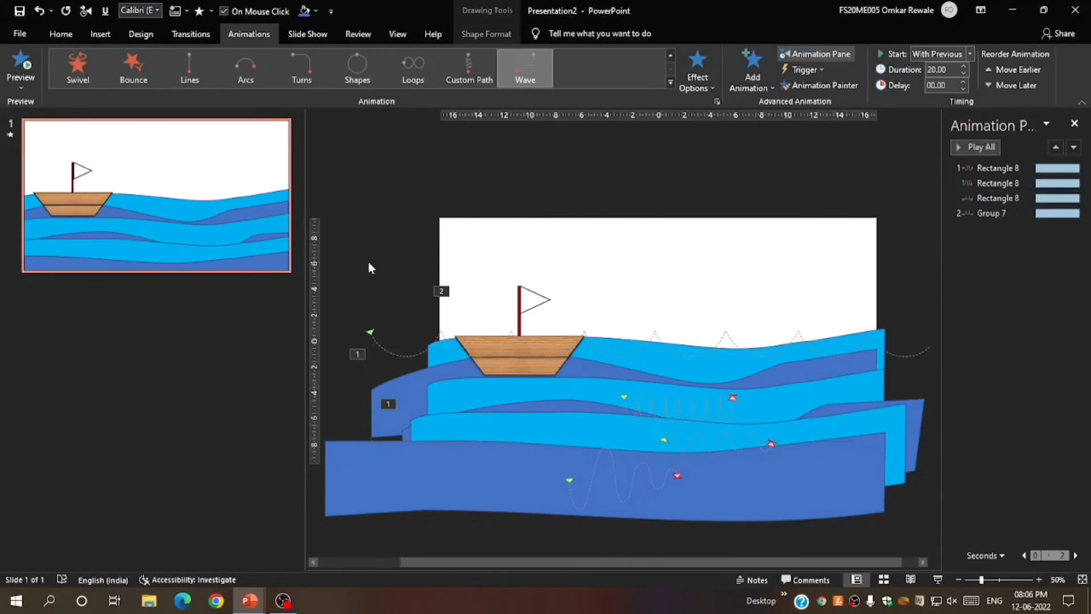
# Set the boat's Group 7 animation to Start With Previous and play all animations
pyautogui.click(989, 214)
pyautogui.click(1075, 213)
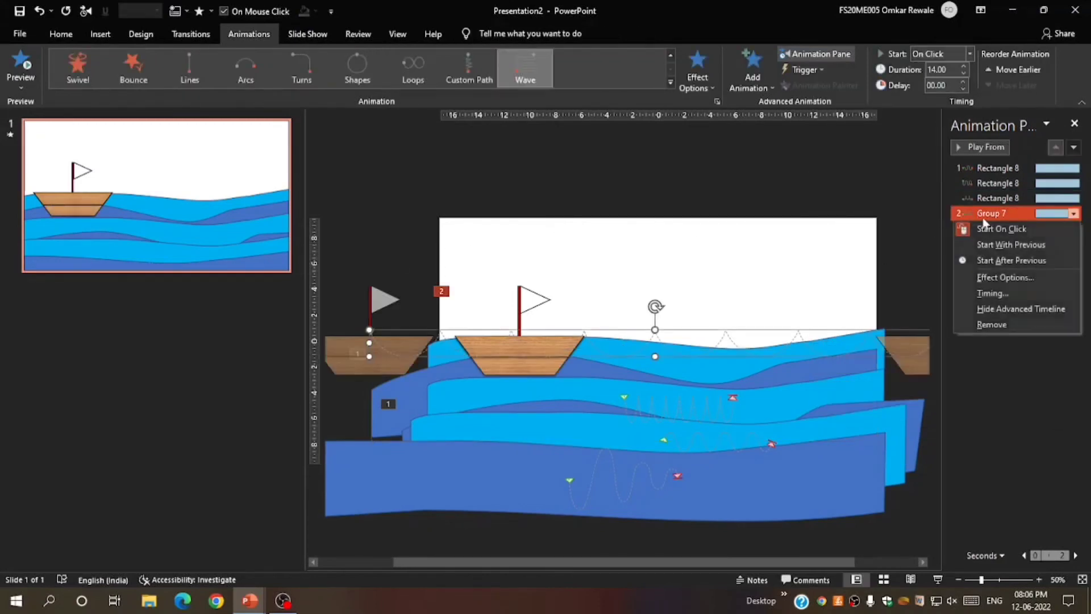
pyautogui.click(1033, 245)
pyautogui.click(998, 198)
pyautogui.click(980, 147)
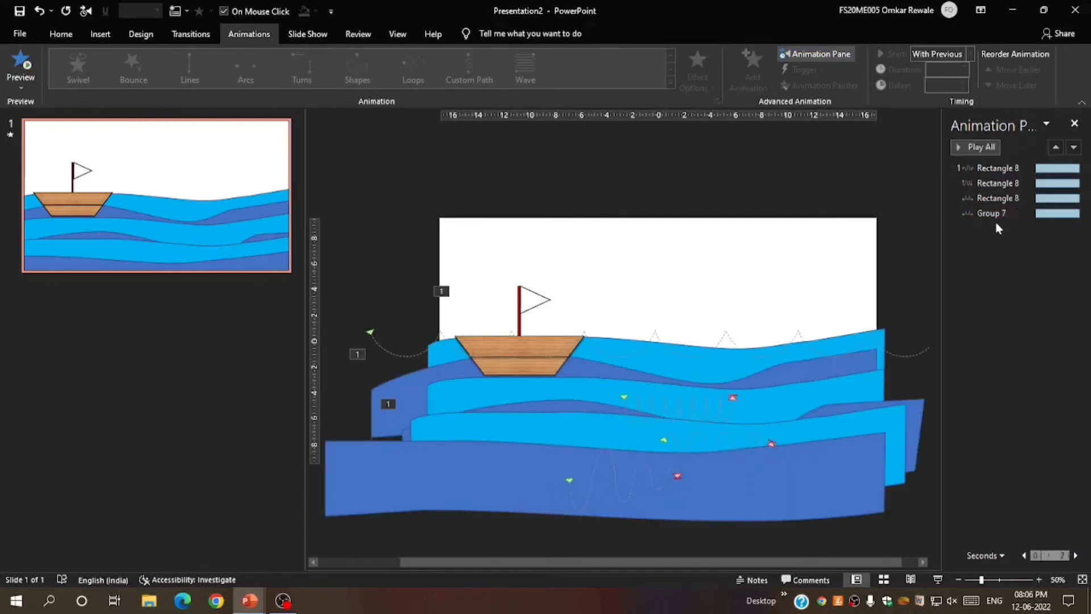
# Reselect the boat and top wave, nudge the wave slightly, then open Shape Effects for the boat
pyautogui.click(552, 366)
pyautogui.click(653, 350)
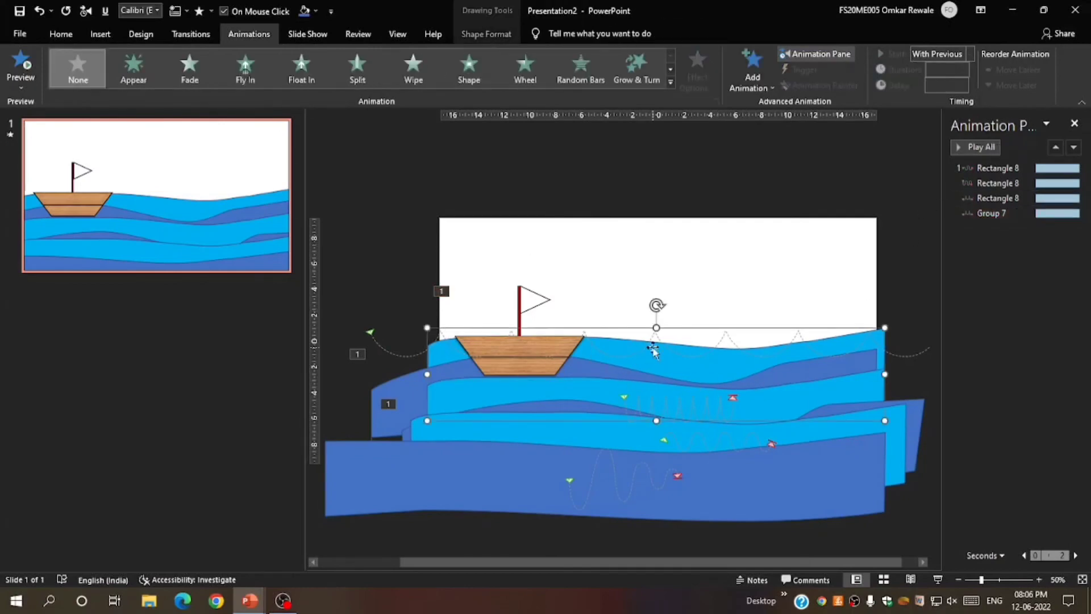
pyautogui.rightClick(653, 348)
pyautogui.press('Escape')
pyautogui.moveTo(656, 327); pyautogui.dragTo(655, 339)
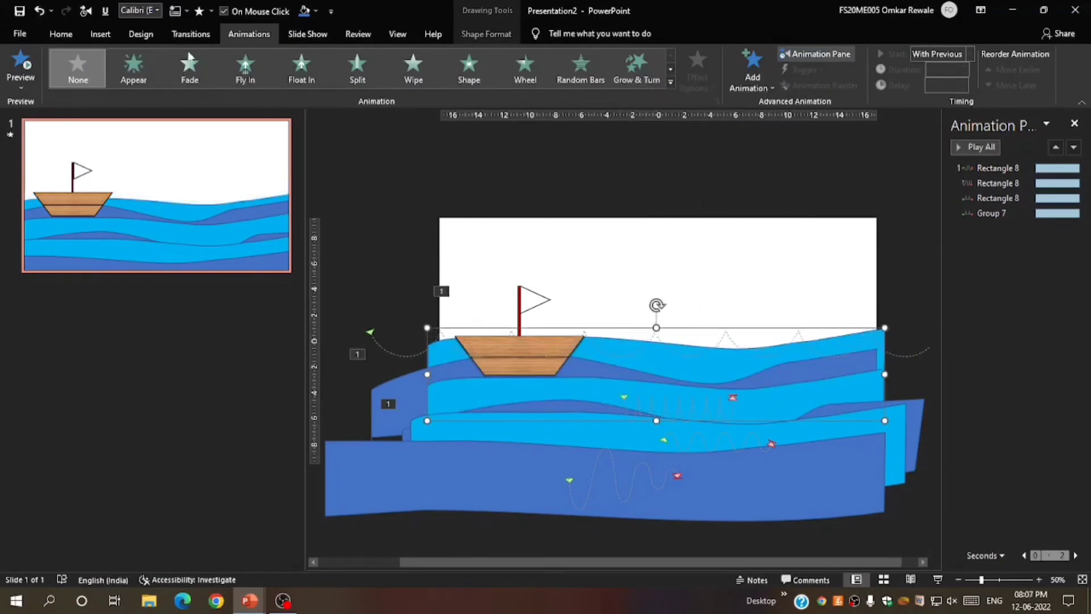
pyautogui.click(503, 198)
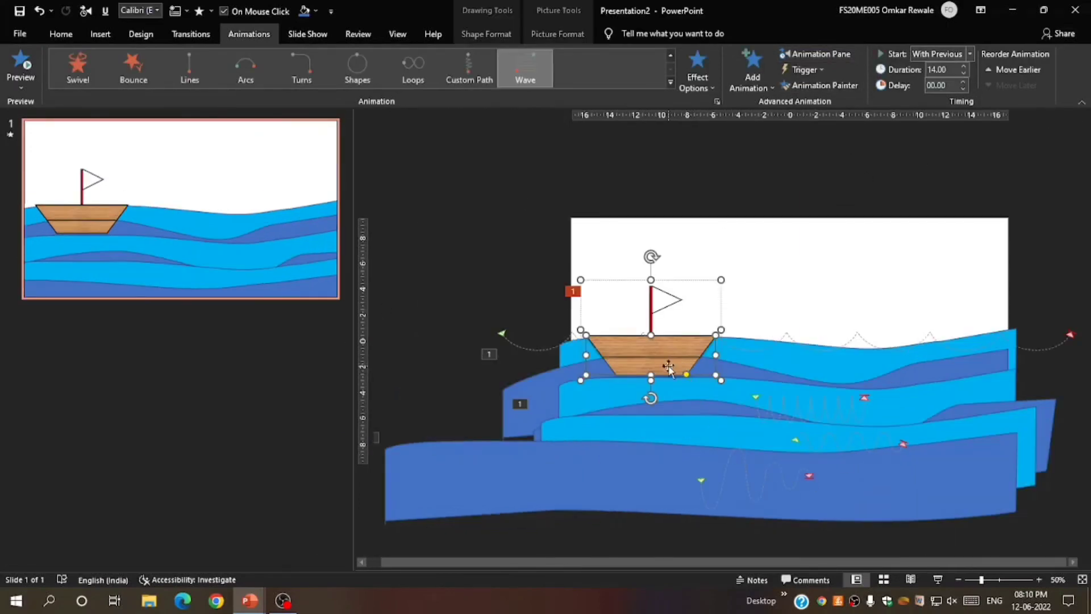
pyautogui.rightClick(669, 365)
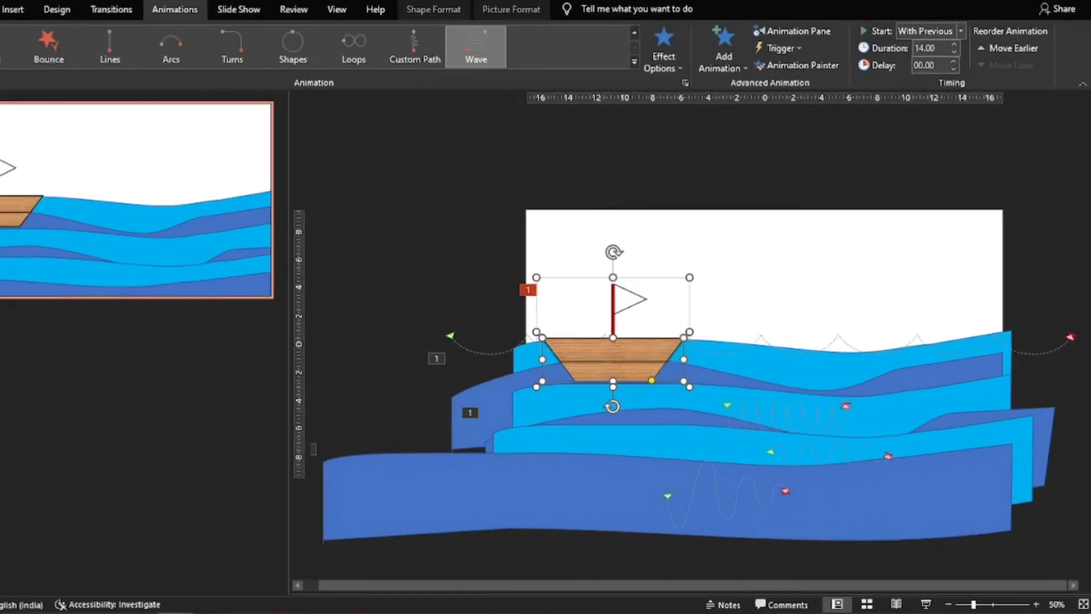
pyautogui.click(821, 64)
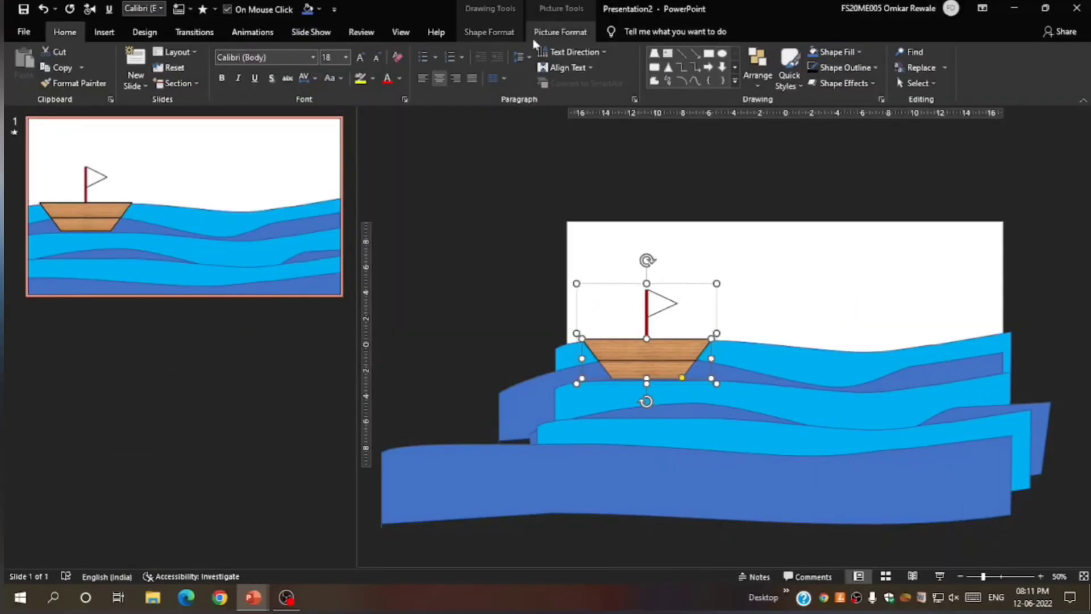
# Preview the slide animations to watch the boat sail across the waves and off the right edge
pyautogui.click(258, 33)
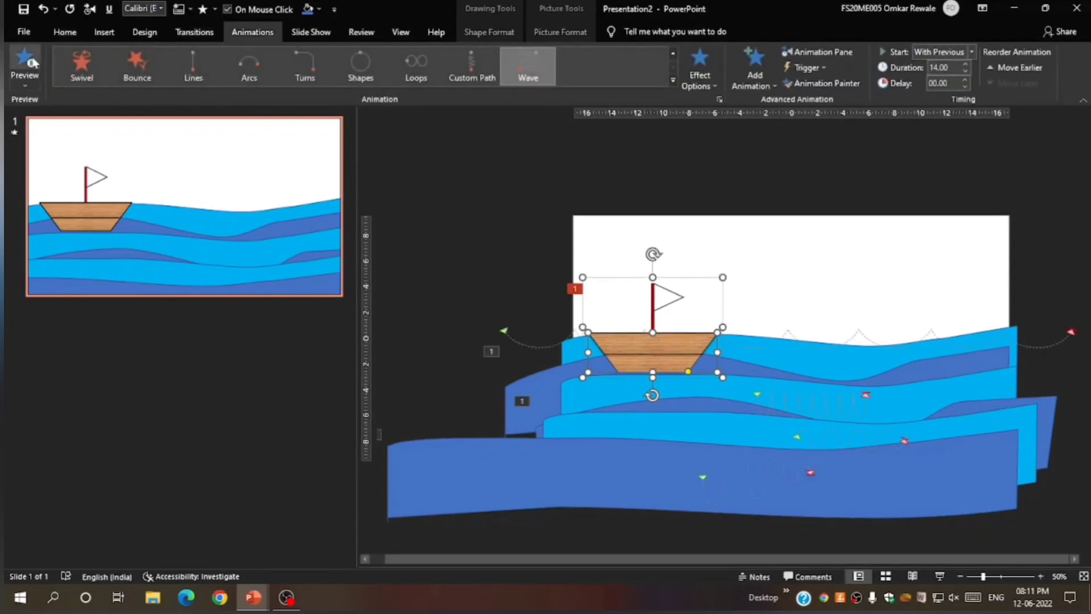
pyautogui.click(26, 61)
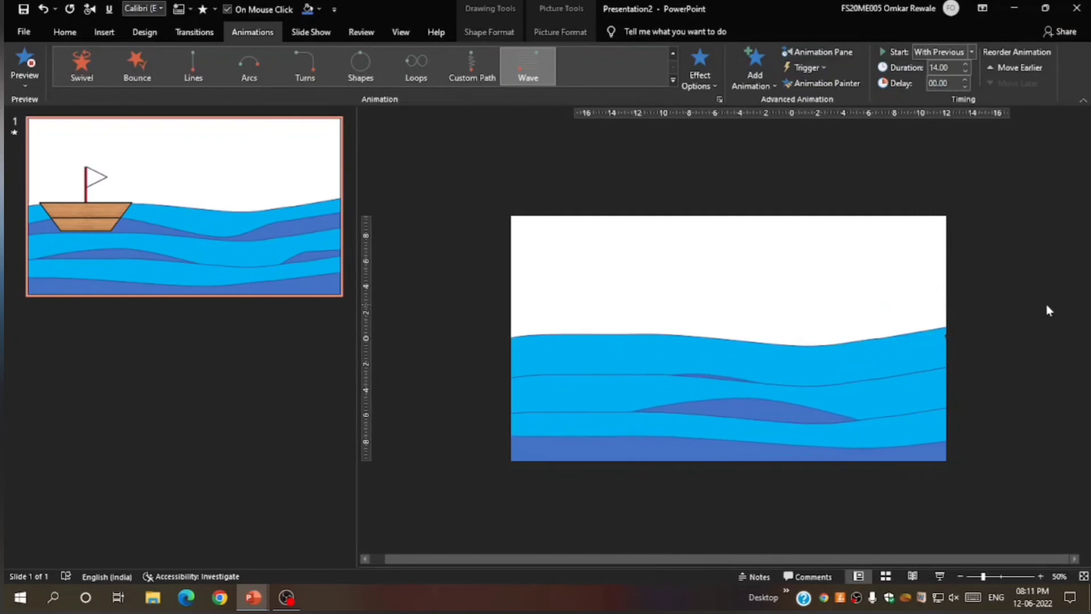
pyautogui.rightClick(832, 248)
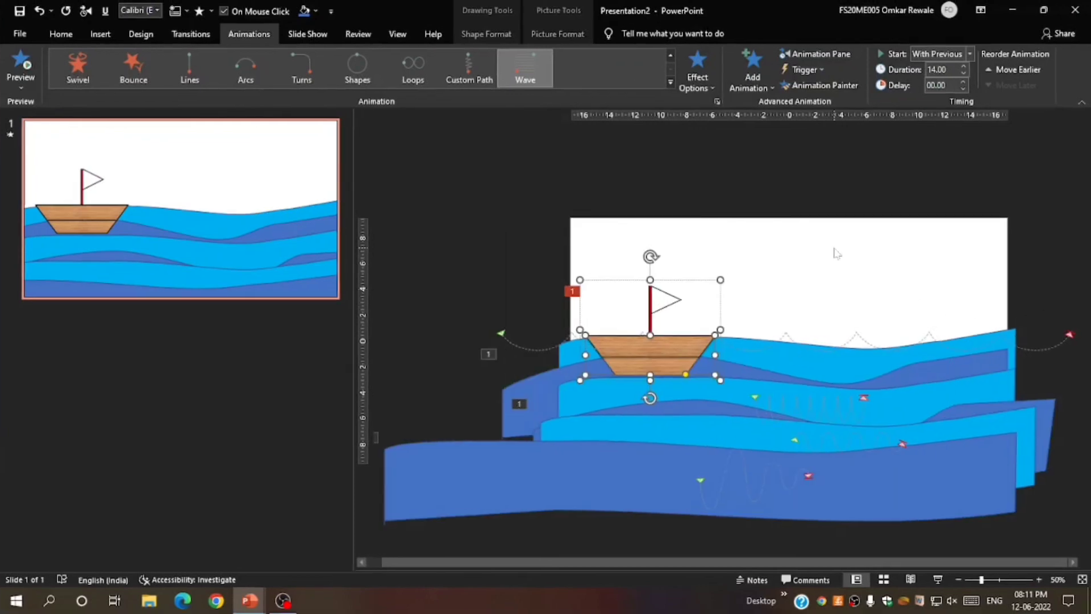
# Fill the slide background with a light yellow preset gradient
pyautogui.click(889, 362)
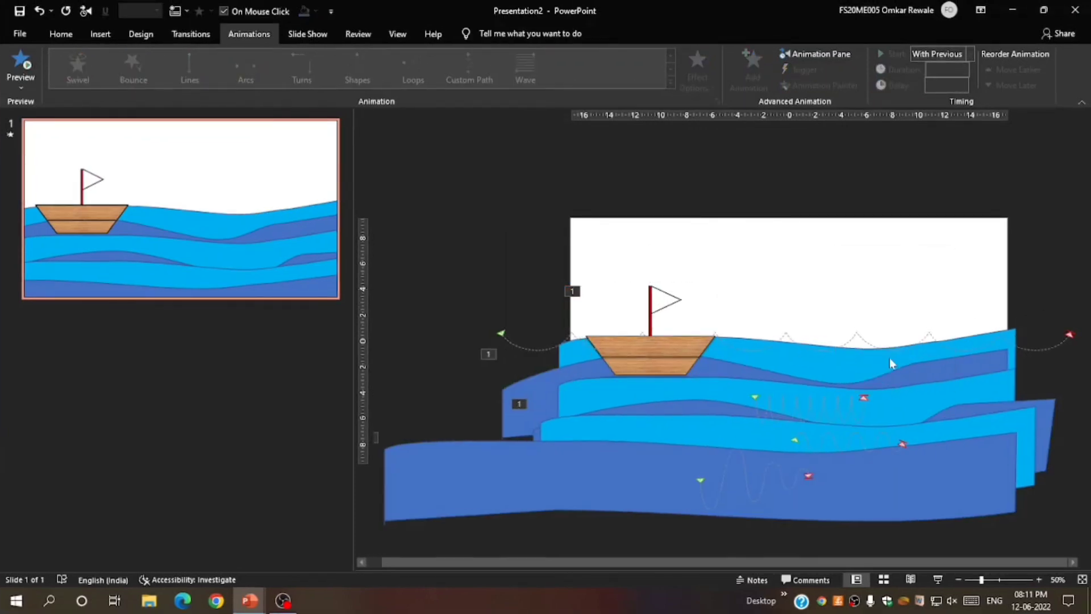
pyautogui.click(961, 232)
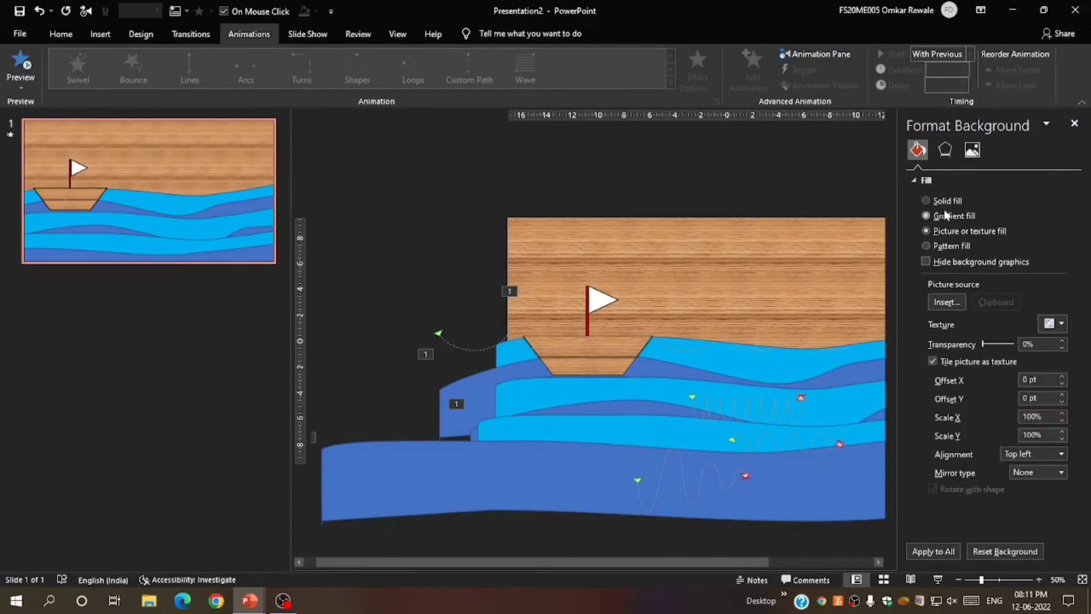
pyautogui.click(944, 213)
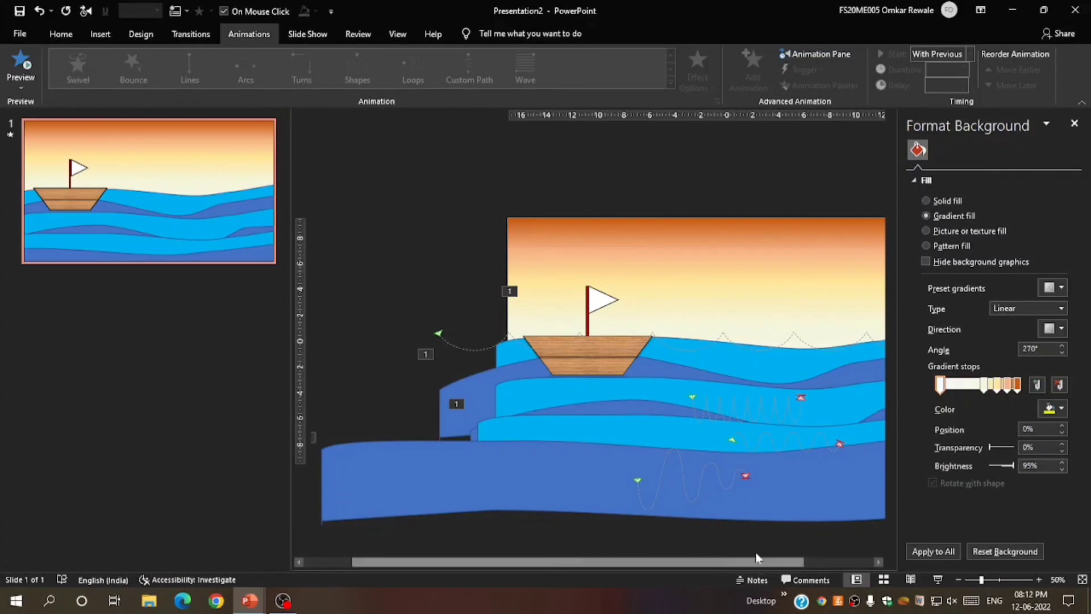
pyautogui.moveTo(693, 562); pyautogui.dragTo(776, 563)
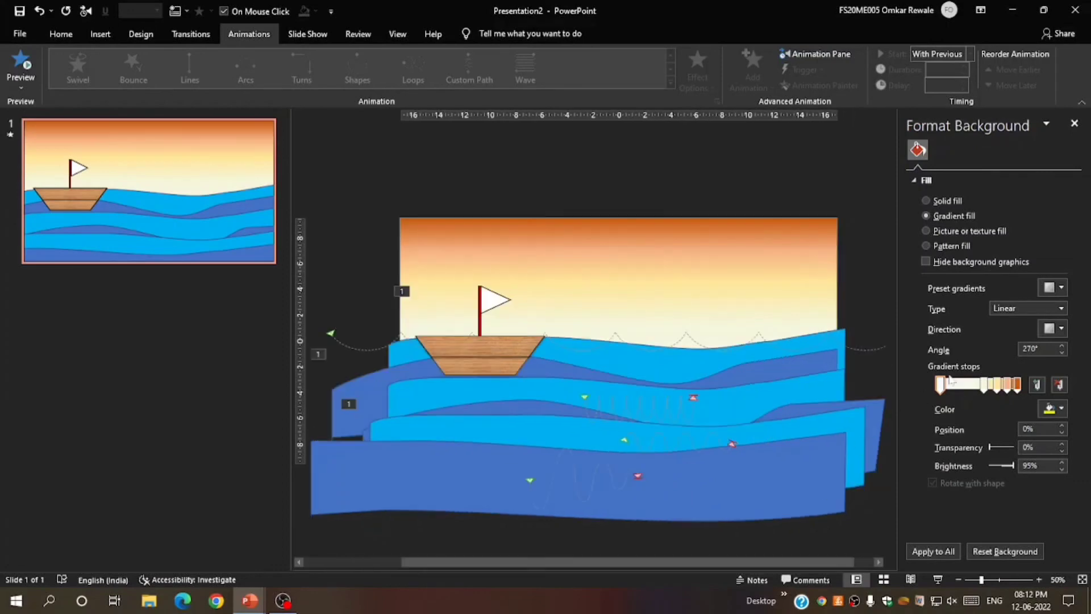
pyautogui.click(1059, 287)
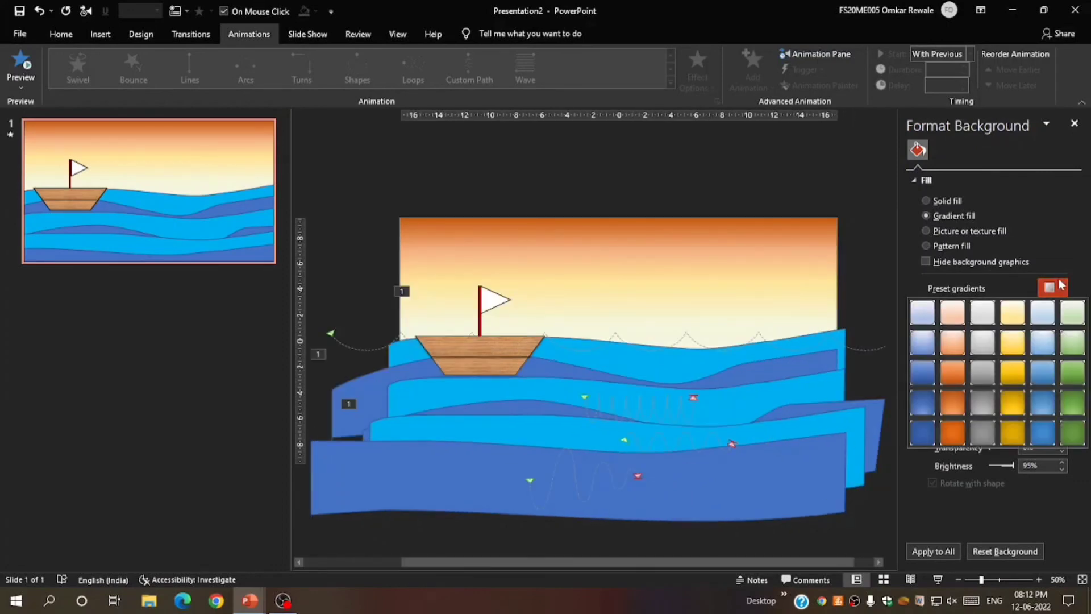
pyautogui.click(1014, 312)
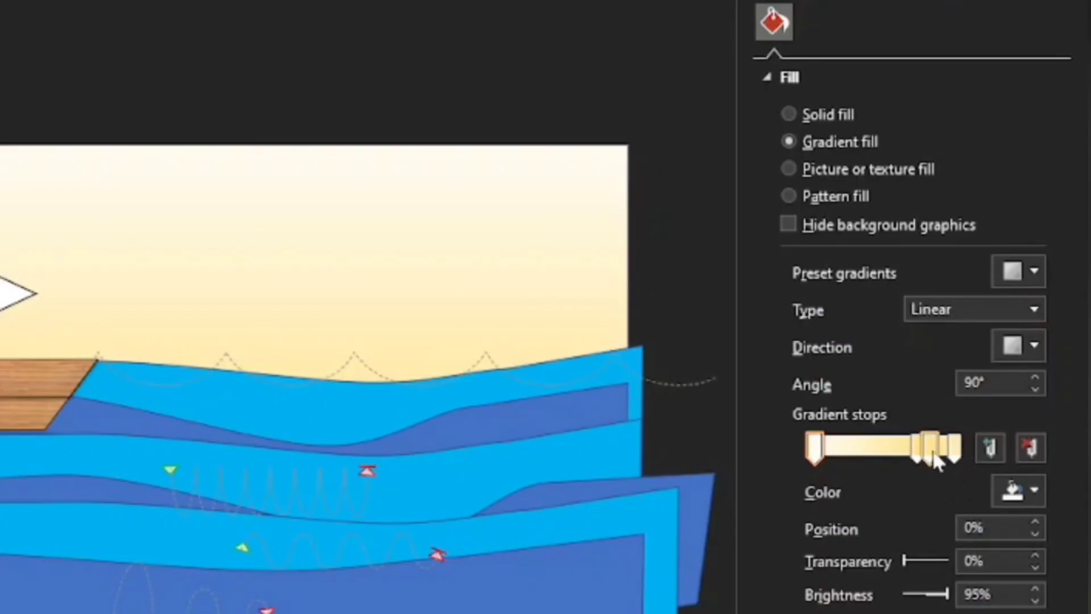
# Drag the gradient stops to widen the yellow band and make the first stop orange
pyautogui.moveTo(938, 461)
pyautogui.mouseDown()
pyautogui.moveTo(864, 450)
pyautogui.moveTo(894, 445)
pyautogui.moveTo(816, 450)
pyautogui.mouseUp()
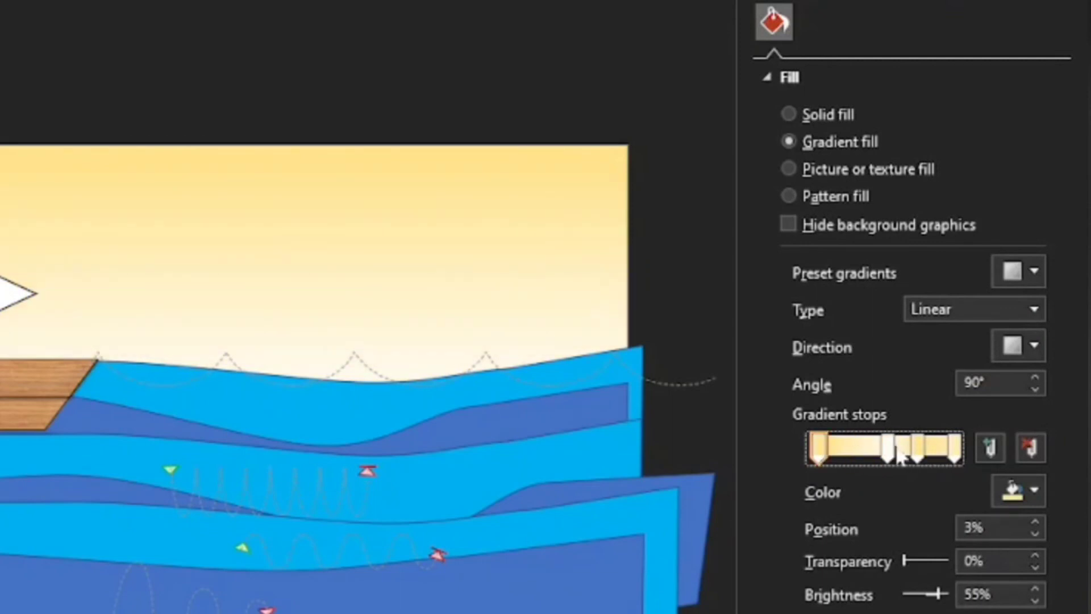
pyautogui.moveTo(920, 453)
pyautogui.mouseDown()
pyautogui.moveTo(856, 452)
pyautogui.moveTo(929, 459)
pyautogui.mouseUp()
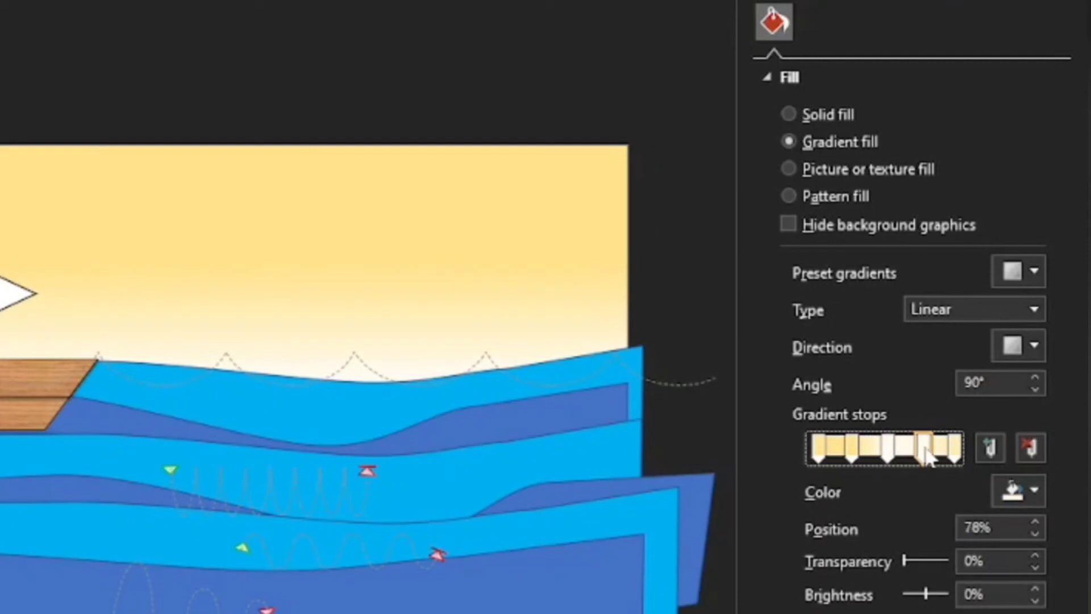
pyautogui.click(816, 451)
pyautogui.click(1032, 491)
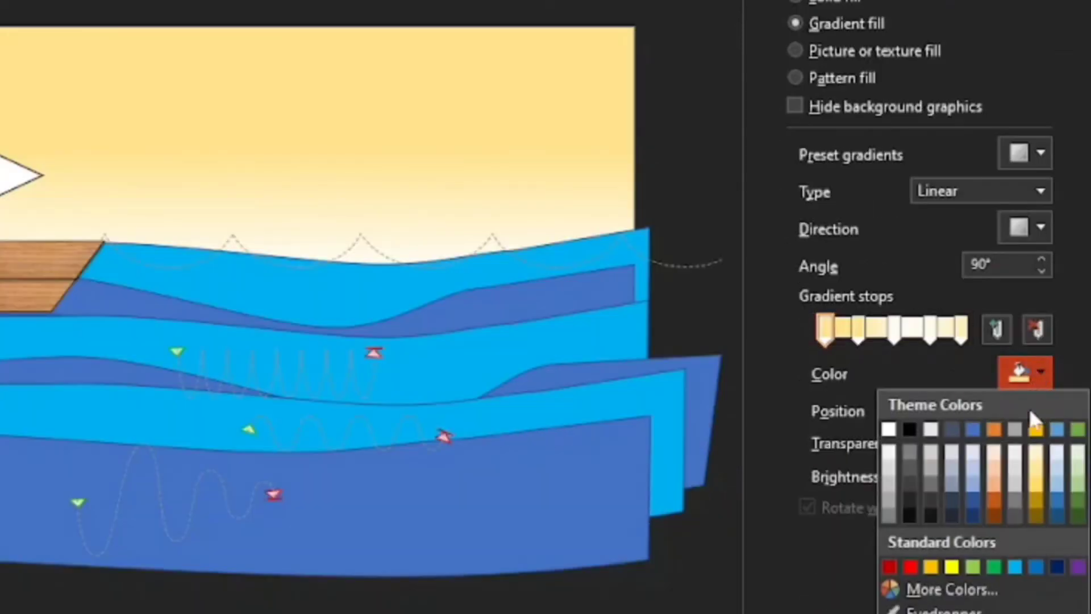
pyautogui.click(994, 430)
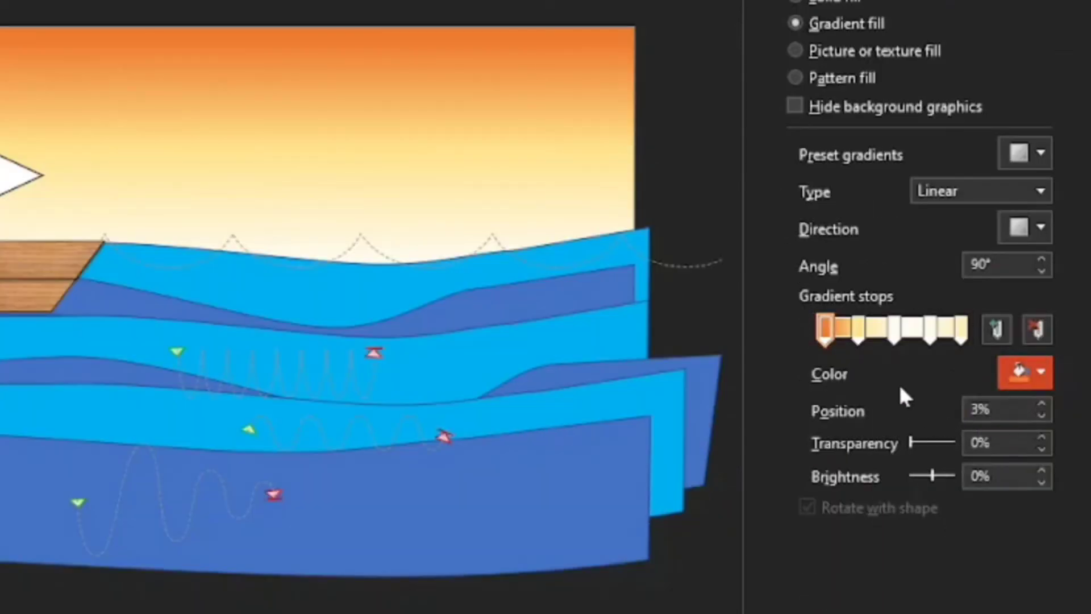